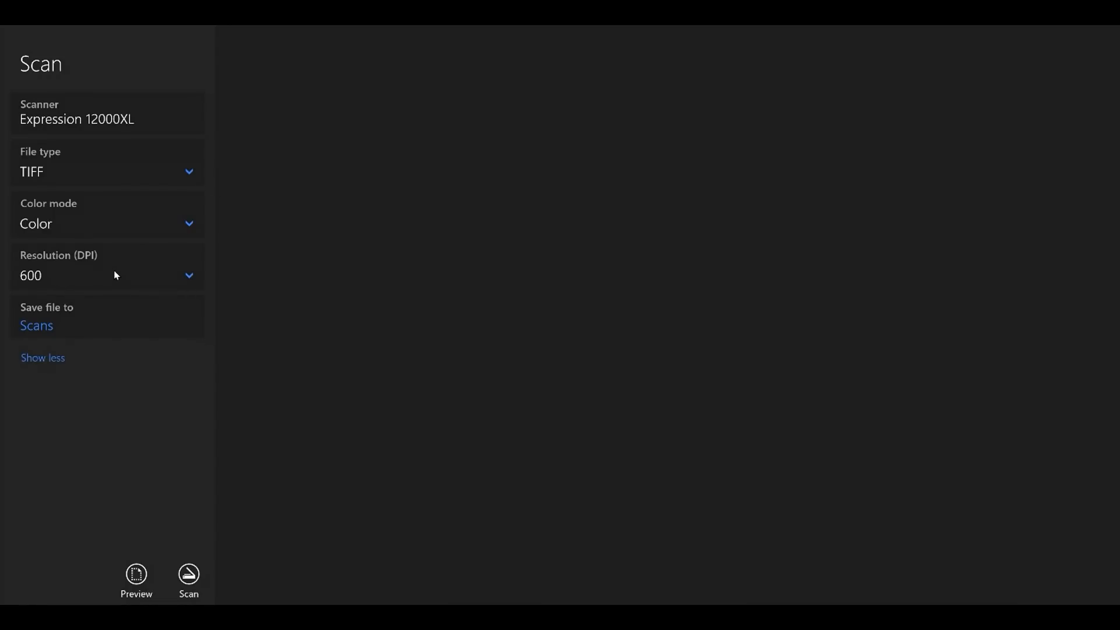
Choose 600 DPI as the scan resolution.
{"action": "left_click", "coordinate": [188, 277]}
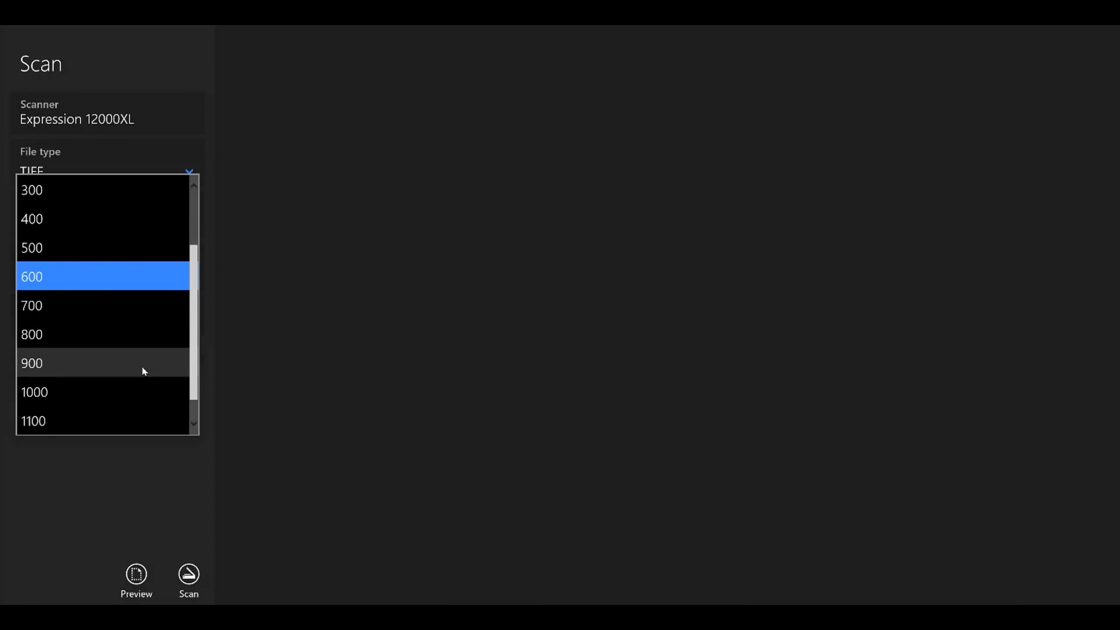
{"action": "scroll", "coordinate": [144, 369], "scroll_direction": "down", "scroll_amount": 1}
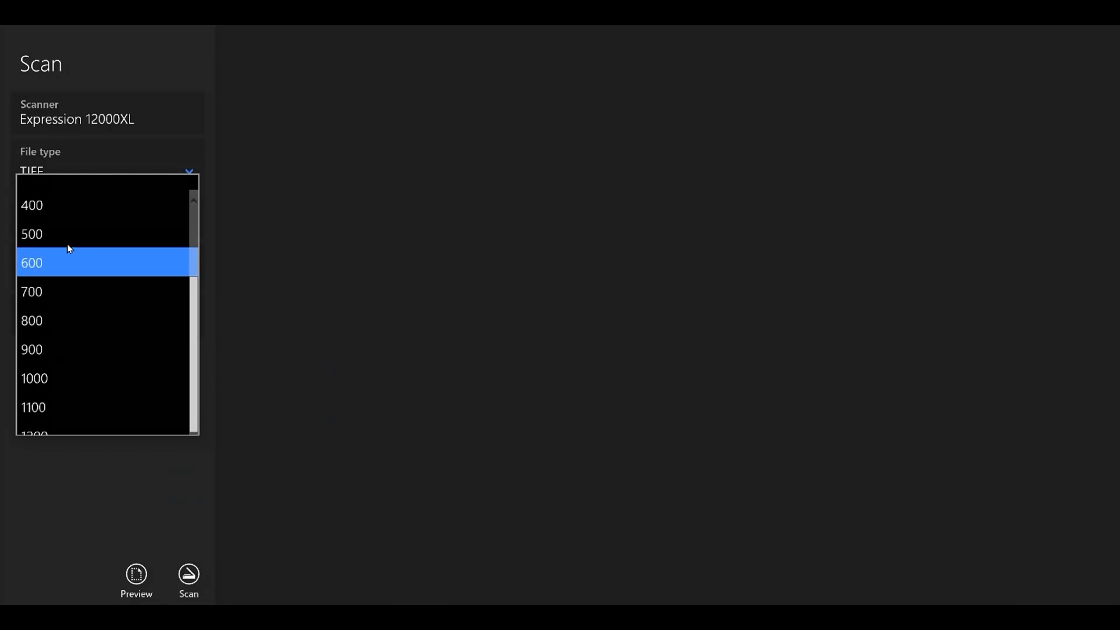
{"action": "left_click", "coordinate": [69, 245]}
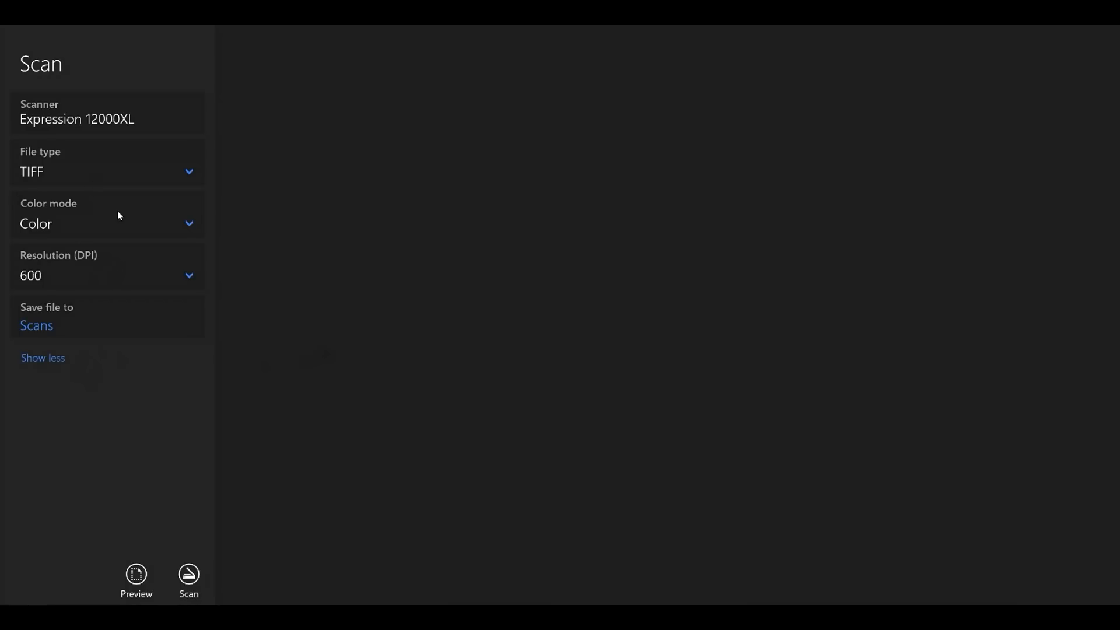
Preview and scan the upper half of the drawing, and do the same for its lower half.
{"action": "left_click", "coordinate": [137, 575]}
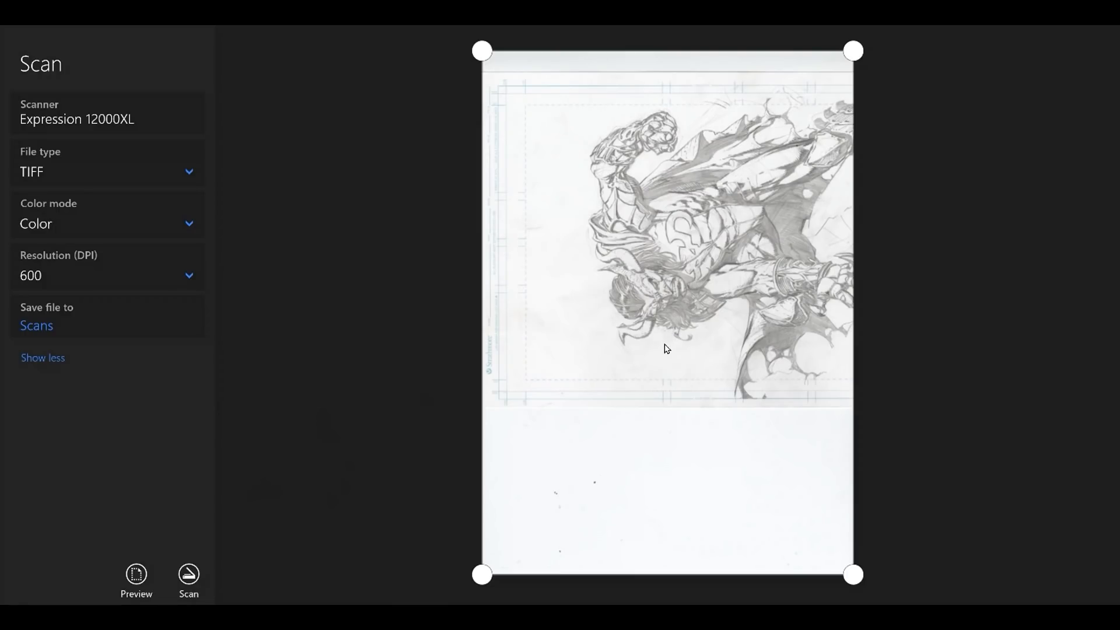
{"action": "left_click", "coordinate": [192, 575]}
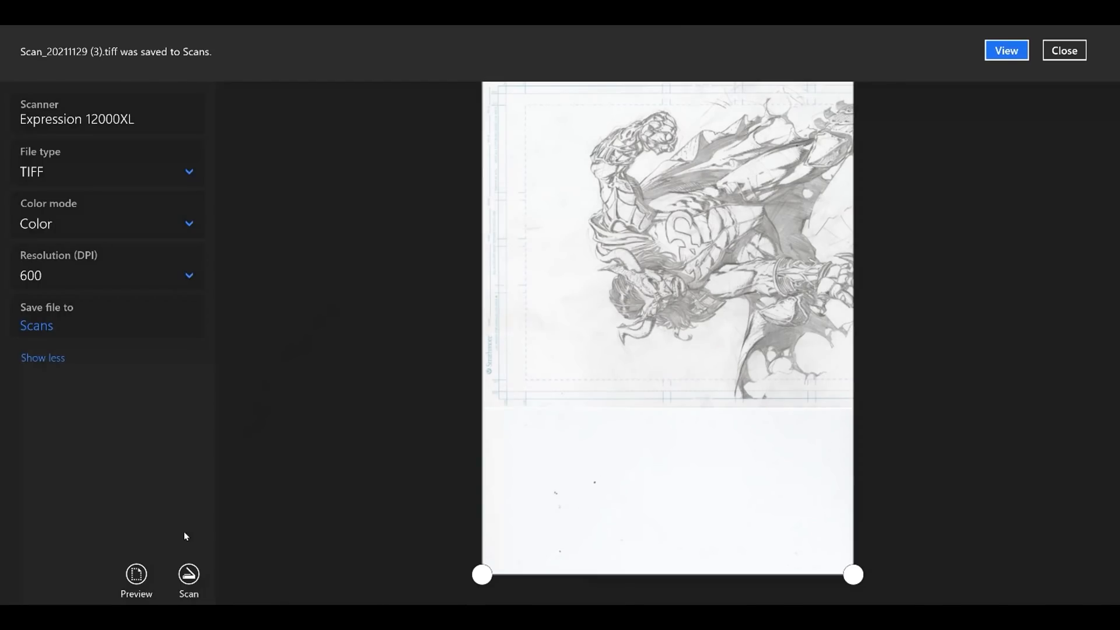
{"action": "left_click", "coordinate": [136, 575]}
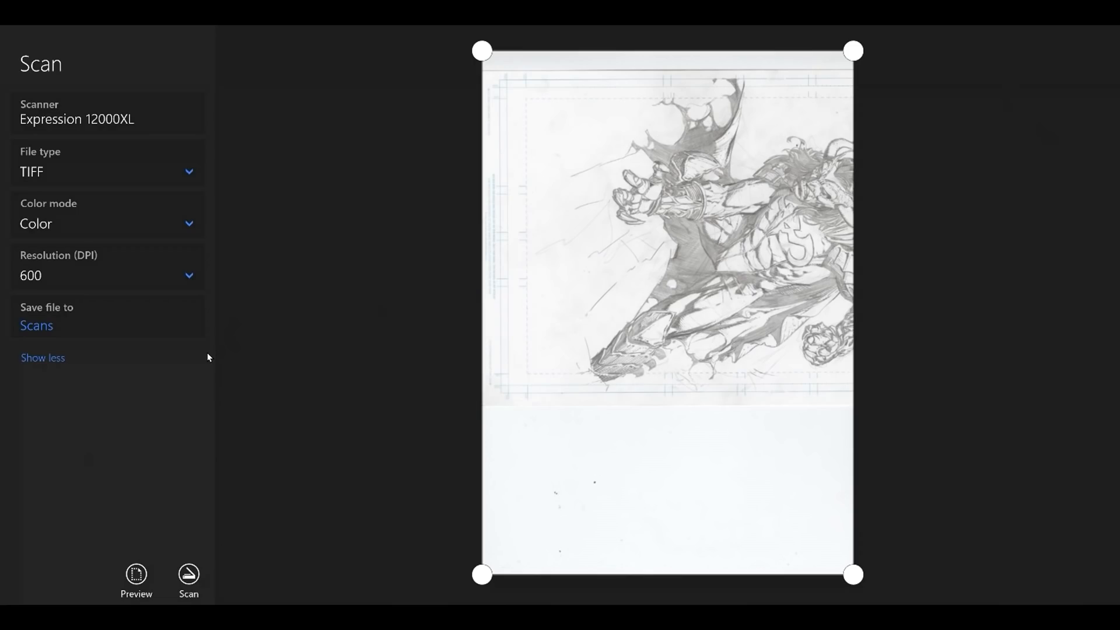
{"action": "left_click", "coordinate": [191, 576]}
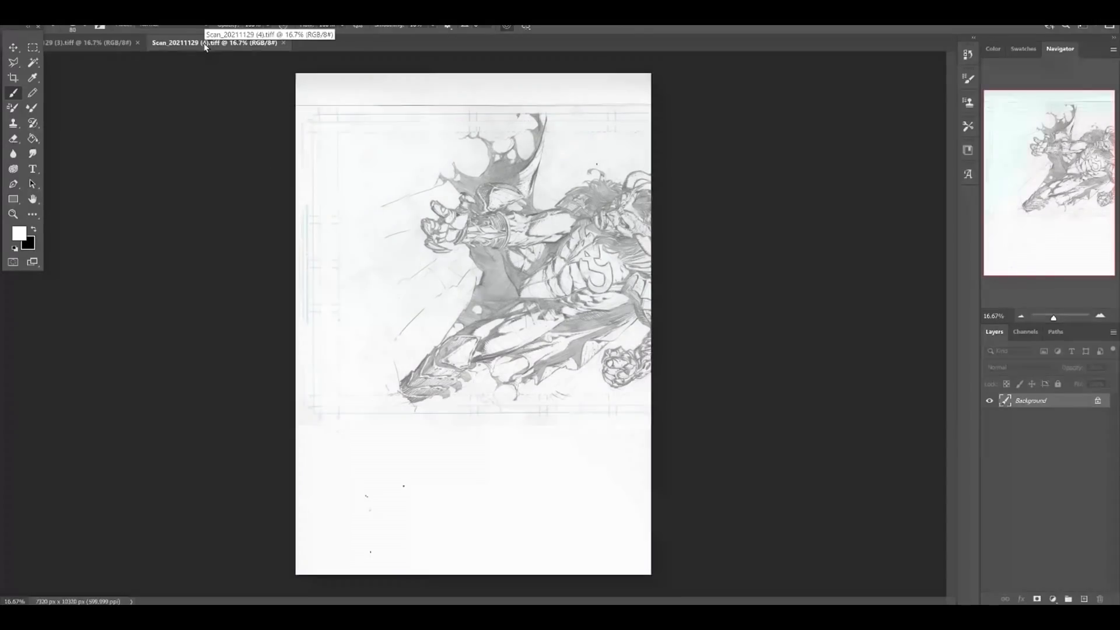
Float Scan_20211129 (4).tiff in its own window and rotate its image 90° counter clockwise.
{"action": "left_click_drag", "start_coordinate": [213, 43], "coordinate": [666, 85]}
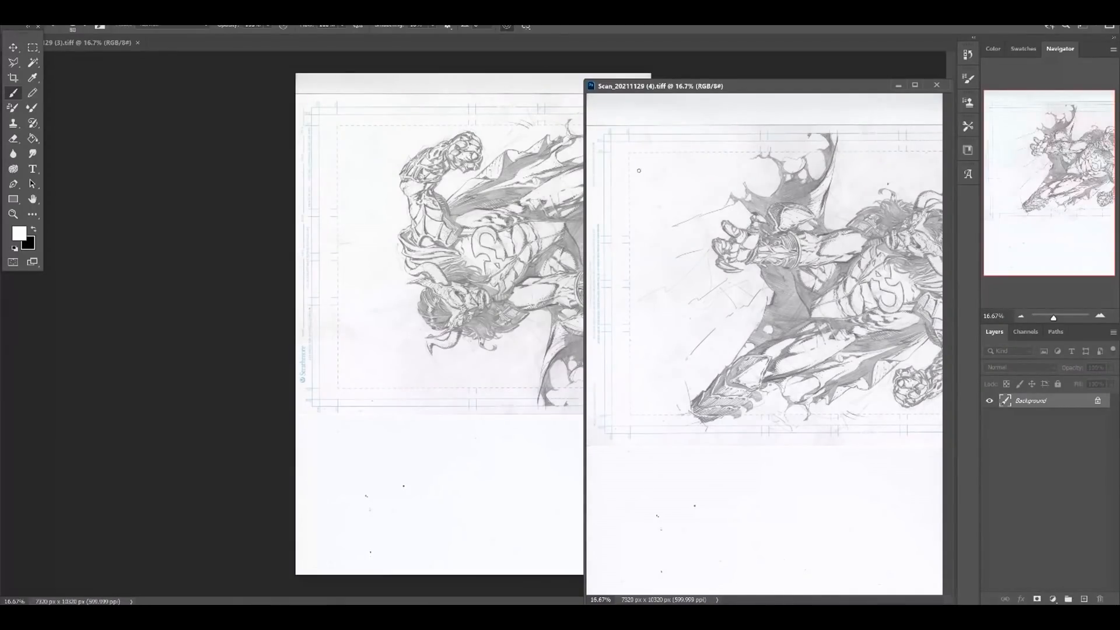
{"action": "left_click_drag", "start_coordinate": [693, 90], "coordinate": [493, 94]}
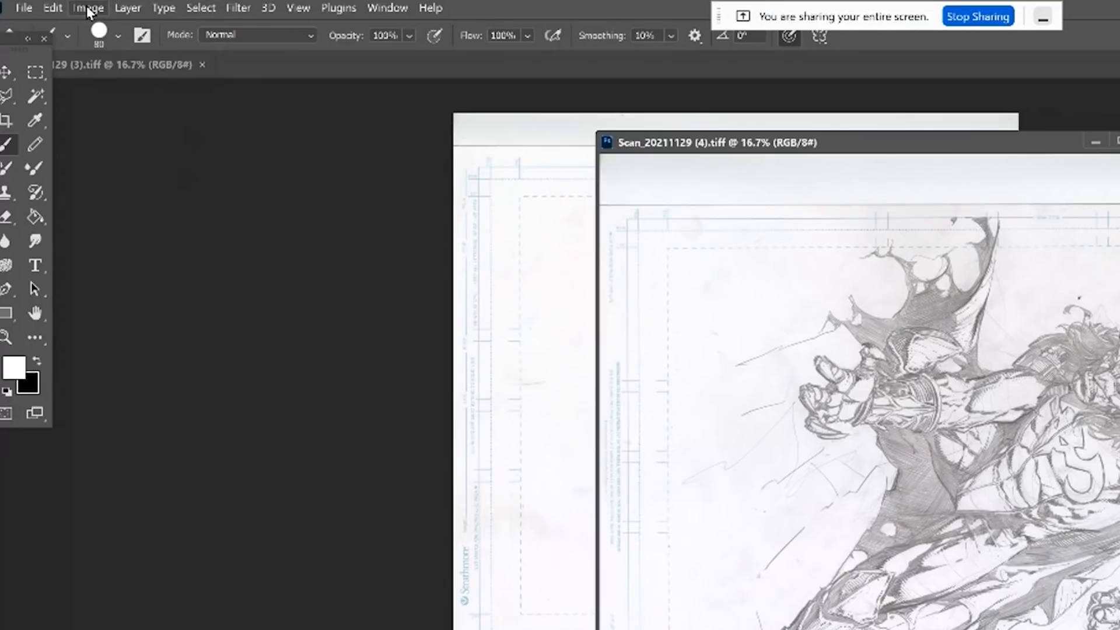
{"action": "left_click", "coordinate": [65, 7]}
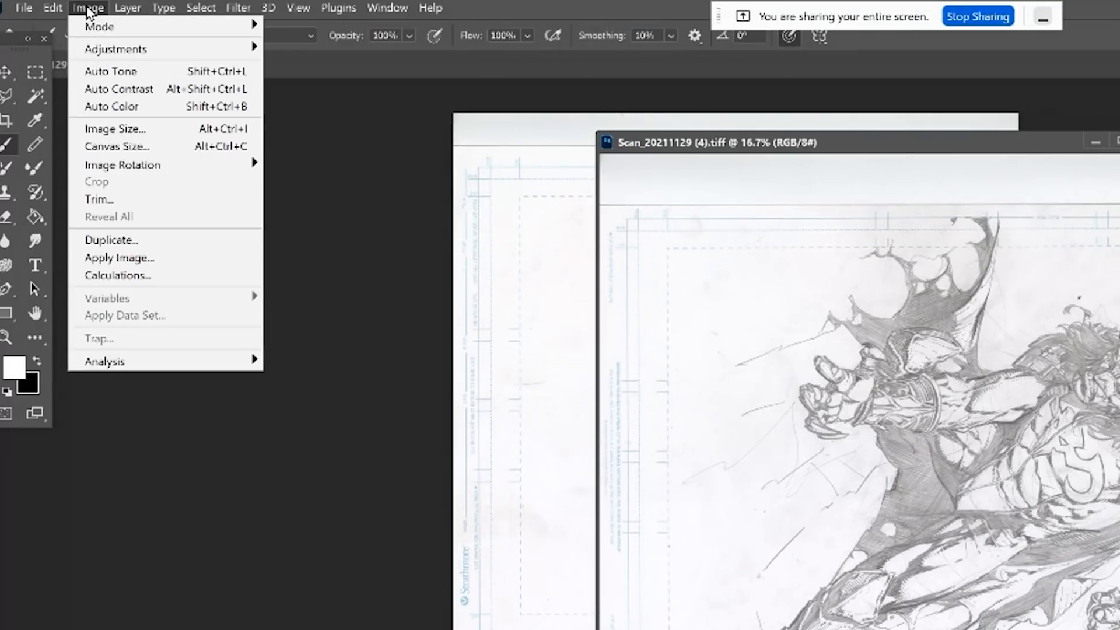
{"action": "mouse_move", "coordinate": [144, 177]}
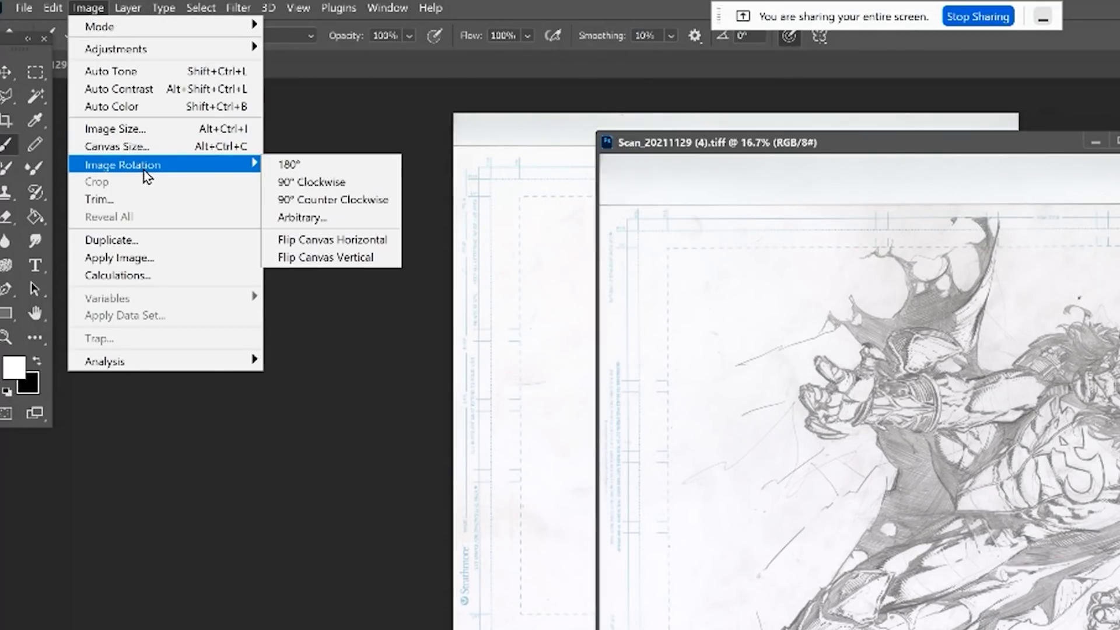
{"action": "left_click", "coordinate": [311, 200]}
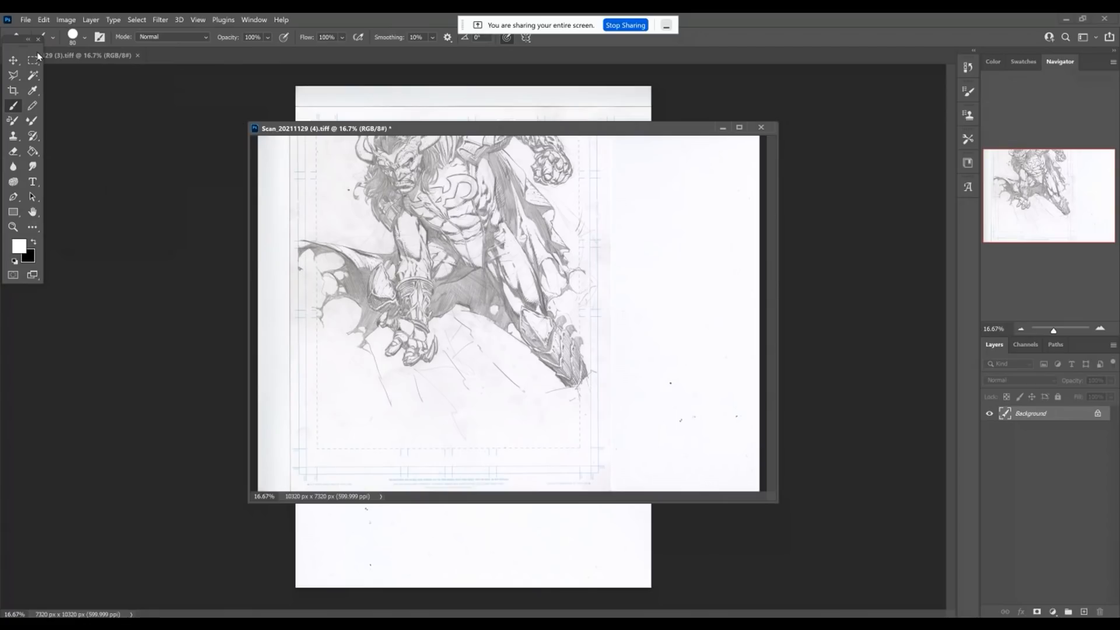
Extend the canvas of Scan_20211129 (4).tiff upward to 200 percent height, anchored at bottom centre.
{"action": "left_click", "coordinate": [66, 20]}
{"action": "left_click", "coordinate": [148, 147]}
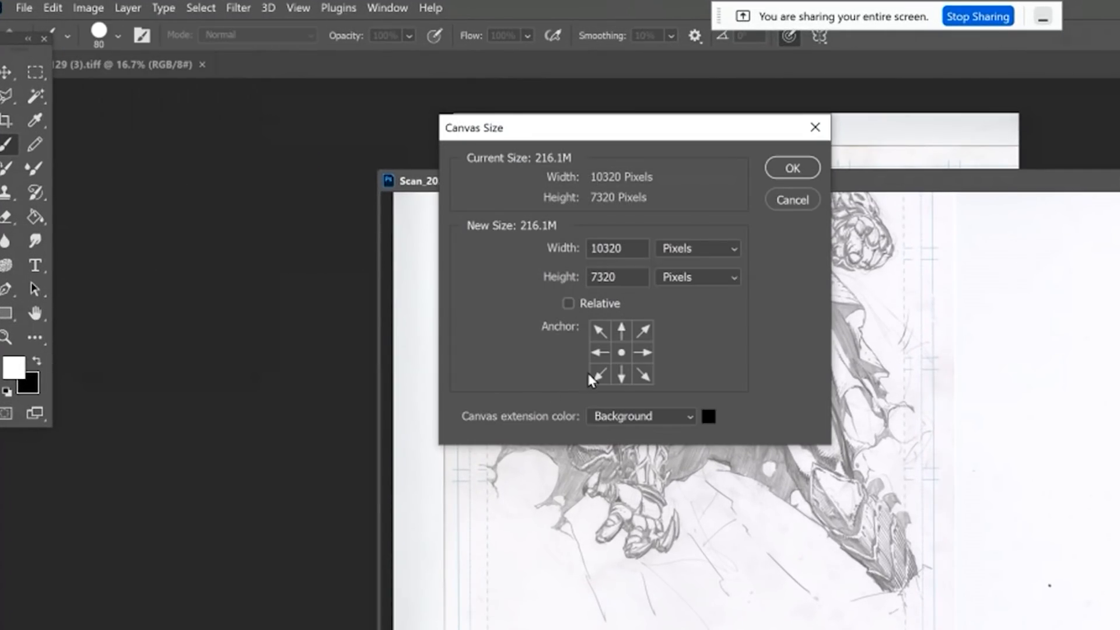
{"action": "left_click", "coordinate": [620, 374]}
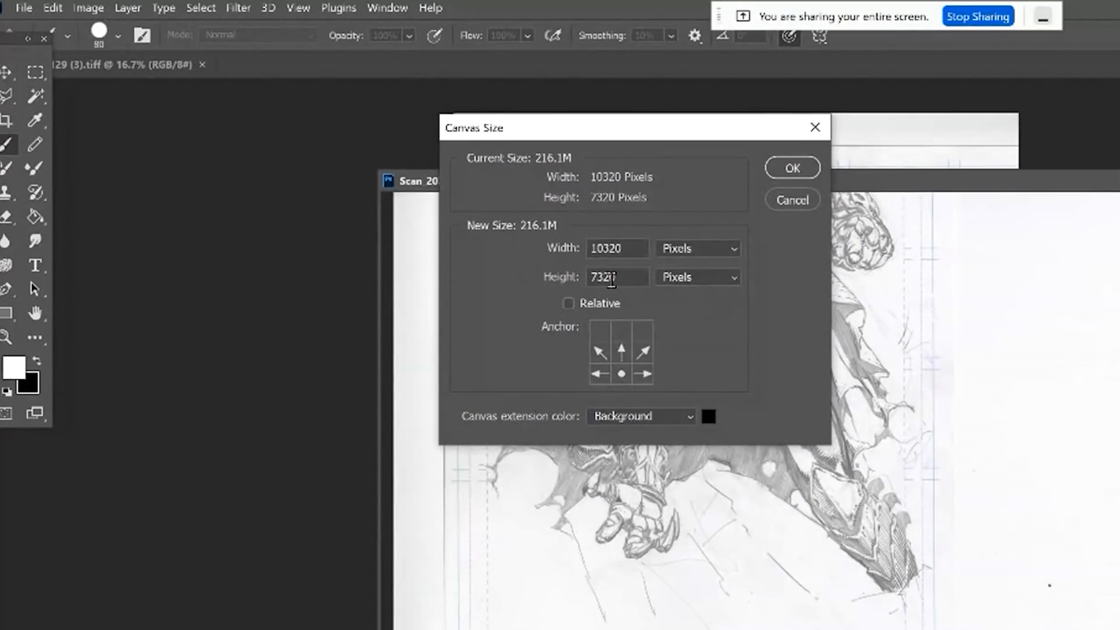
{"action": "left_click", "coordinate": [731, 274]}
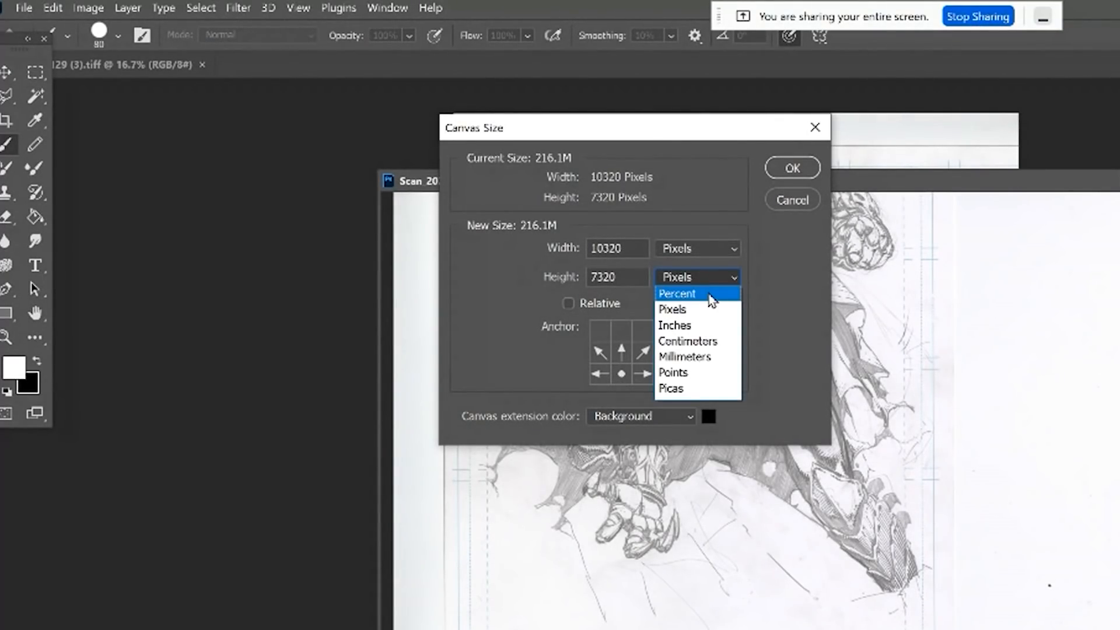
{"action": "left_click", "coordinate": [707, 290]}
{"action": "type", "text": "200"}
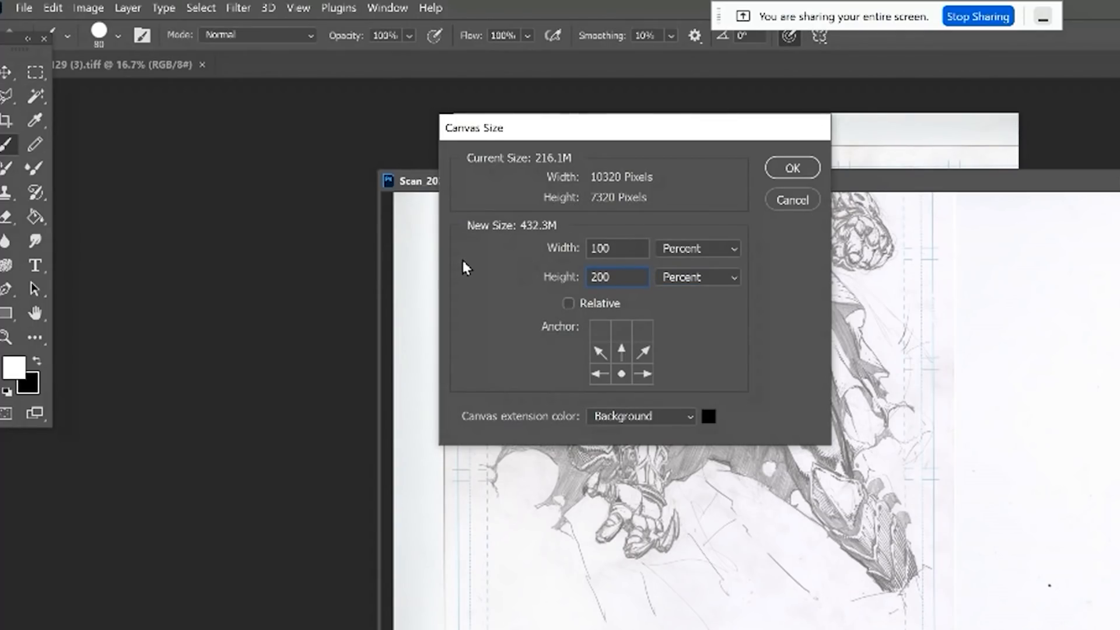
{"action": "key", "text": "Return"}
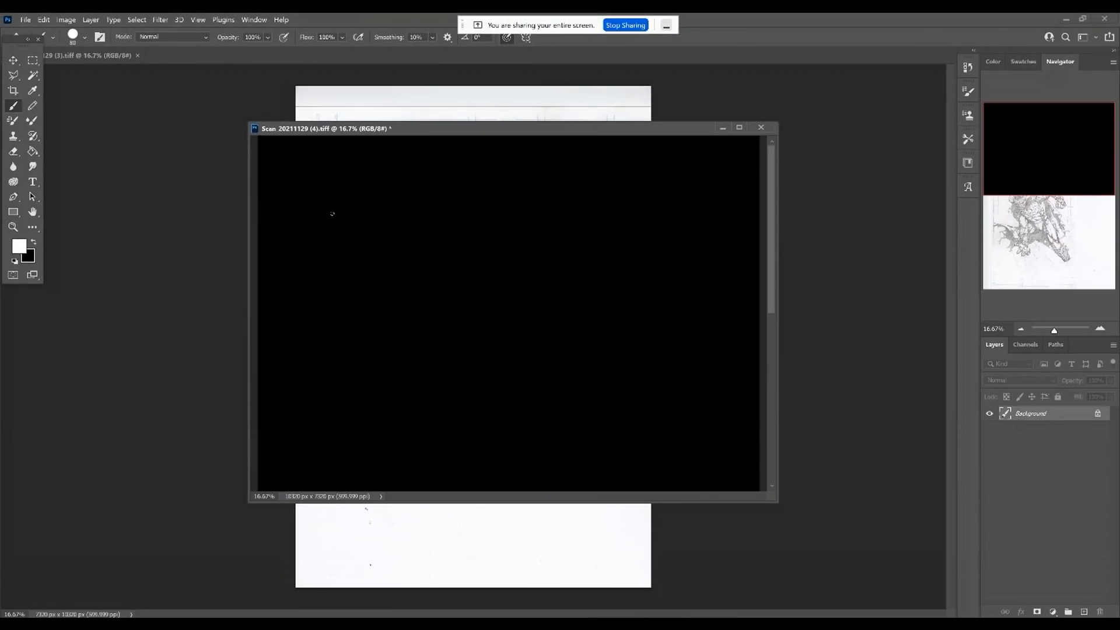
Move the extended scan's window aside and rotate the Scan_20211129 (3).tiff image 90° clockwise.
{"action": "key", "text": "ctrl+0"}
{"action": "left_click_drag", "start_coordinate": [440, 132], "coordinate": [636, 181]}
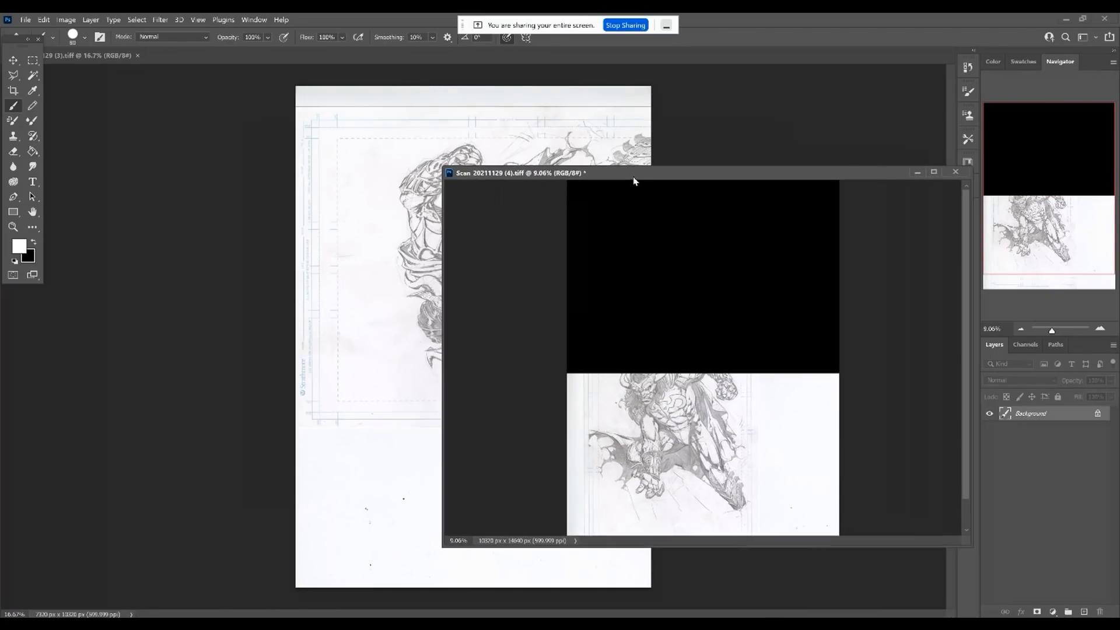
{"action": "left_click", "coordinate": [89, 57]}
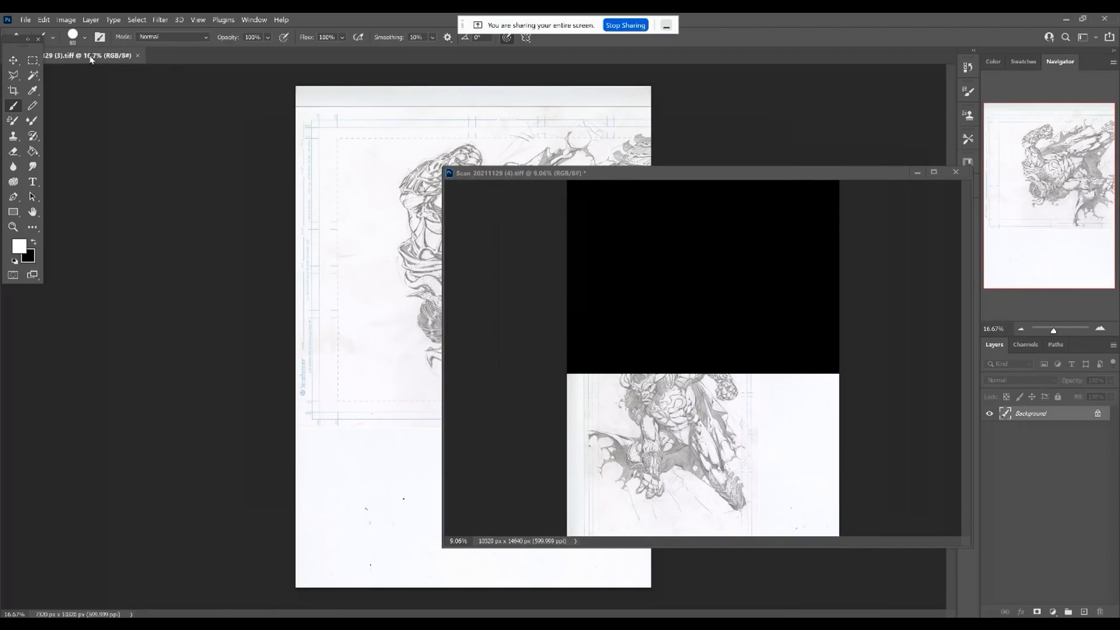
{"action": "left_click", "coordinate": [66, 19]}
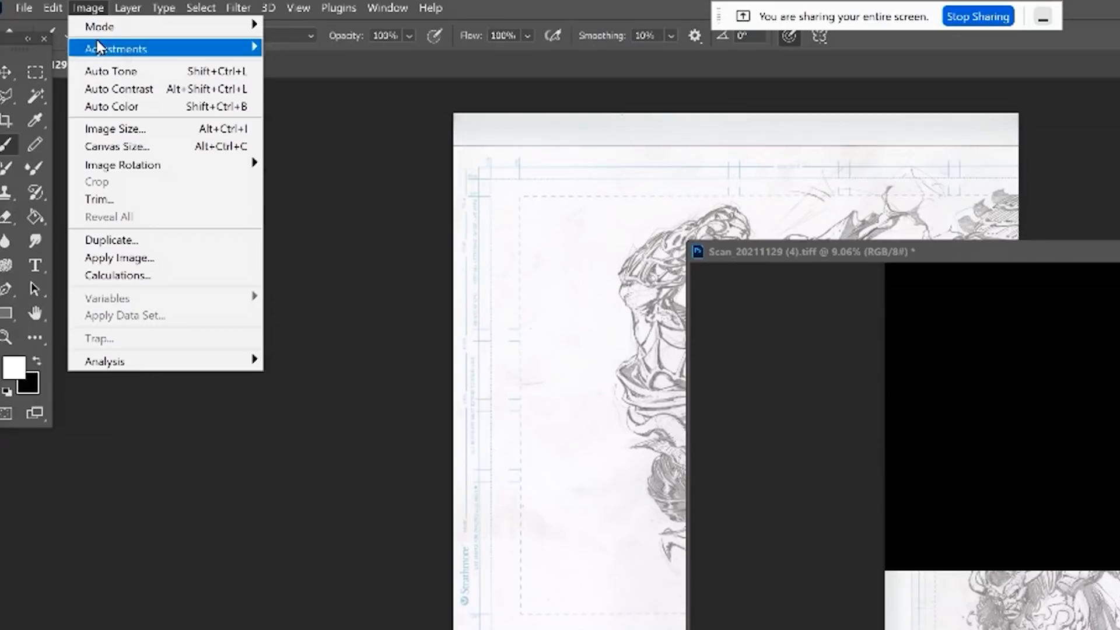
{"action": "mouse_move", "coordinate": [117, 167]}
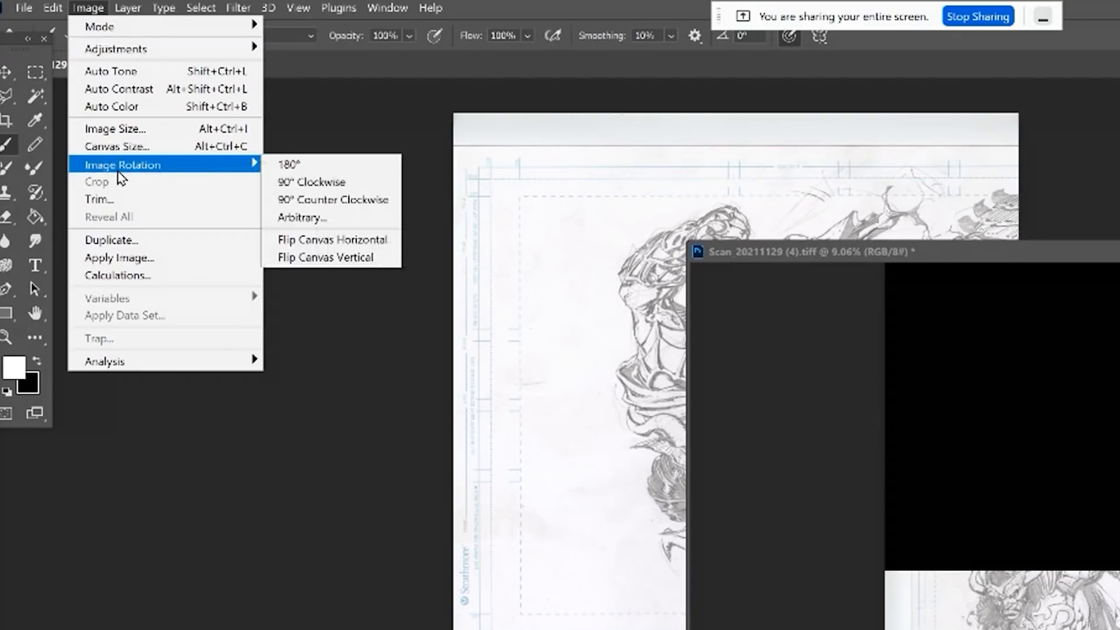
{"action": "left_click", "coordinate": [353, 184]}
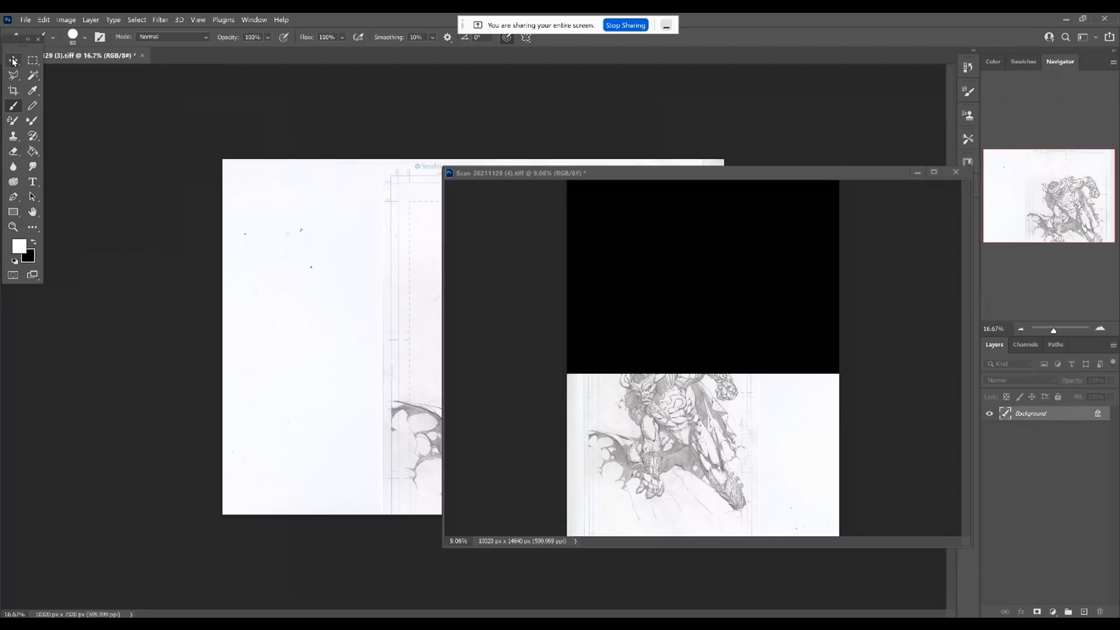
Copy the upper-half scan into Scan_20211129 (4).tiff as a new layer and dock that document among the tabs.
{"action": "left_click", "coordinate": [13, 60]}
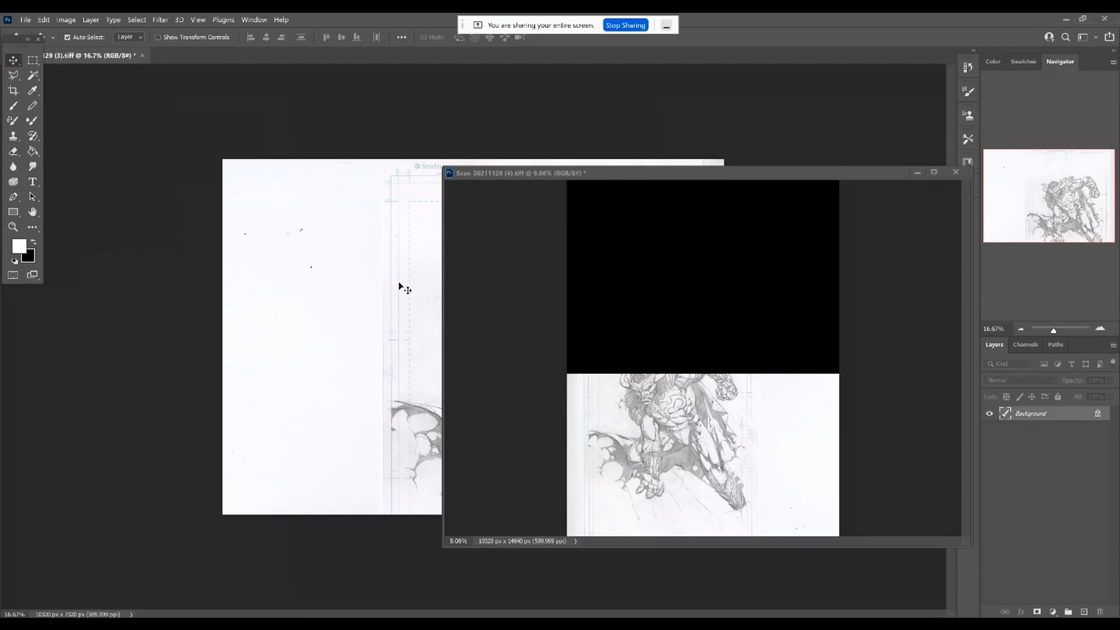
{"action": "left_click_drag", "start_coordinate": [400, 285], "coordinate": [660, 309]}
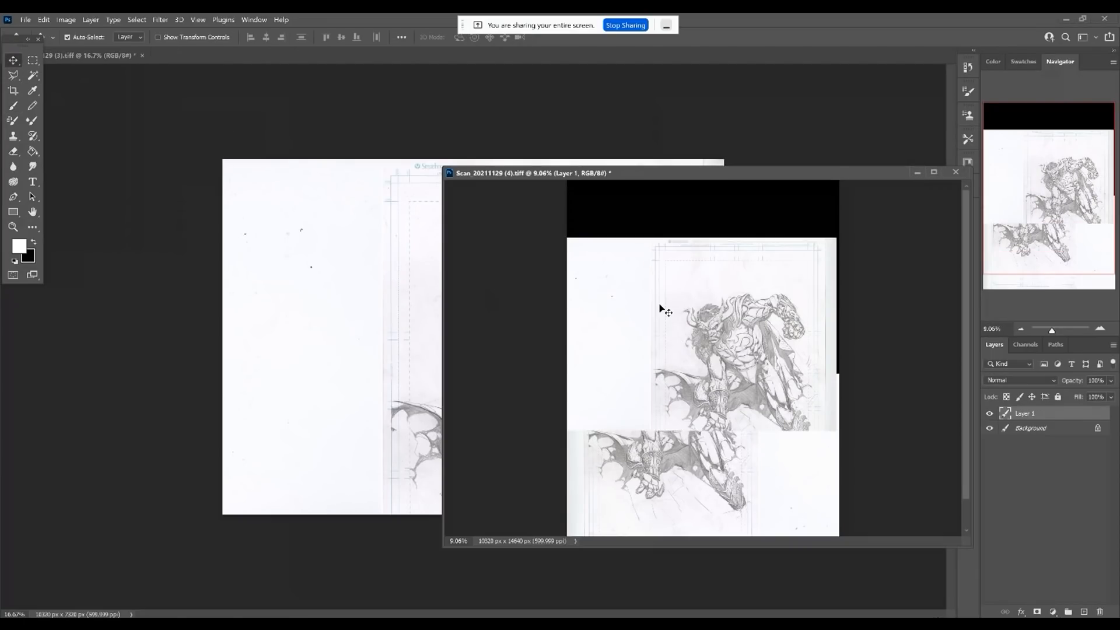
{"action": "left_click_drag", "start_coordinate": [762, 175], "coordinate": [558, 156]}
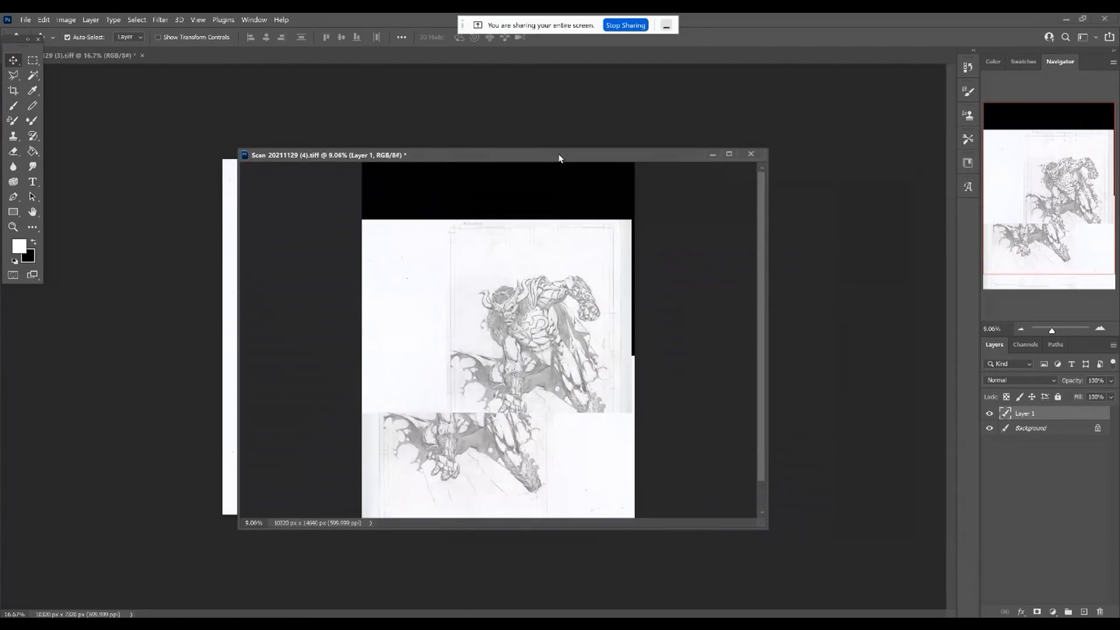
{"action": "left_click_drag", "start_coordinate": [450, 155], "coordinate": [401, 54]}
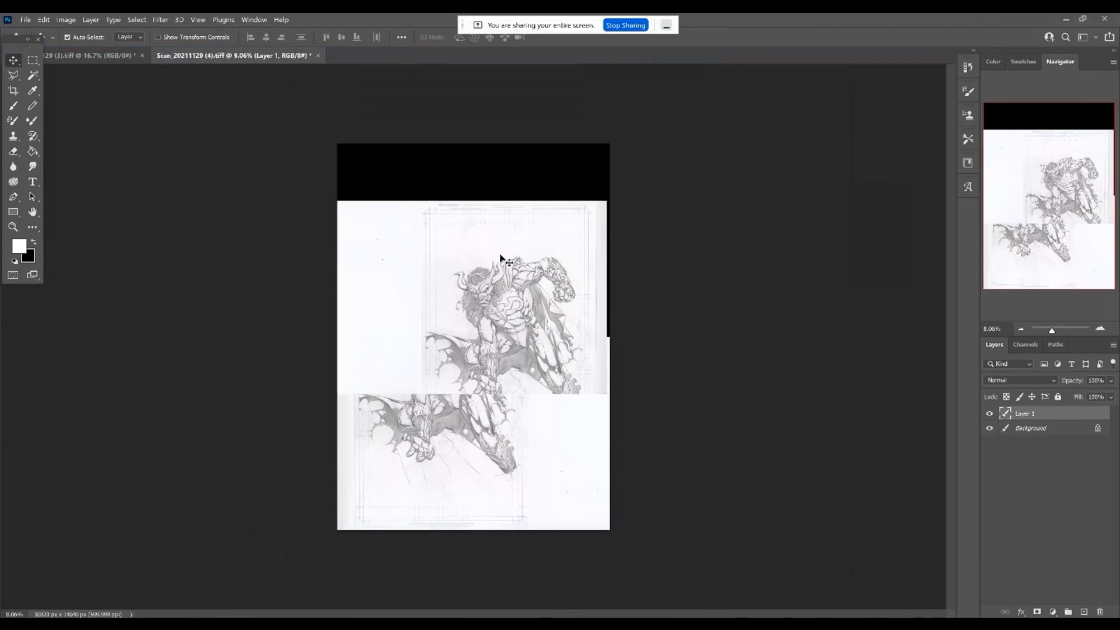
Move the upper-half layer over the lower half so the overlapping arm, cape and leg roughly line up.
{"action": "scroll", "coordinate": [554, 360], "scroll_direction": "up", "scroll_amount": 5}
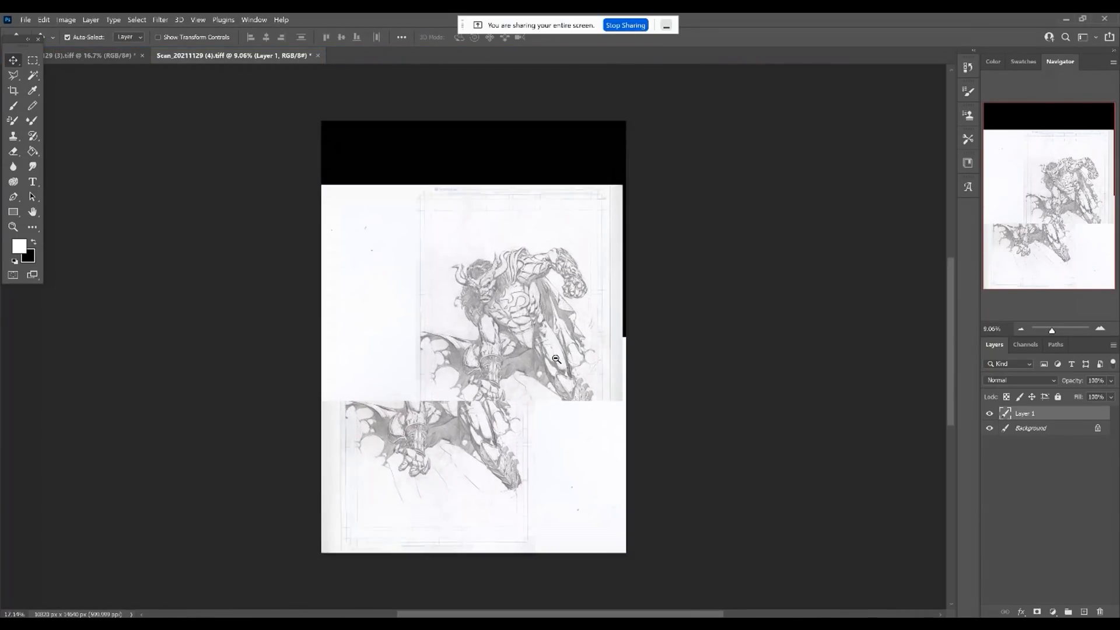
{"action": "left_click_drag", "start_coordinate": [491, 348], "coordinate": [449, 311]}
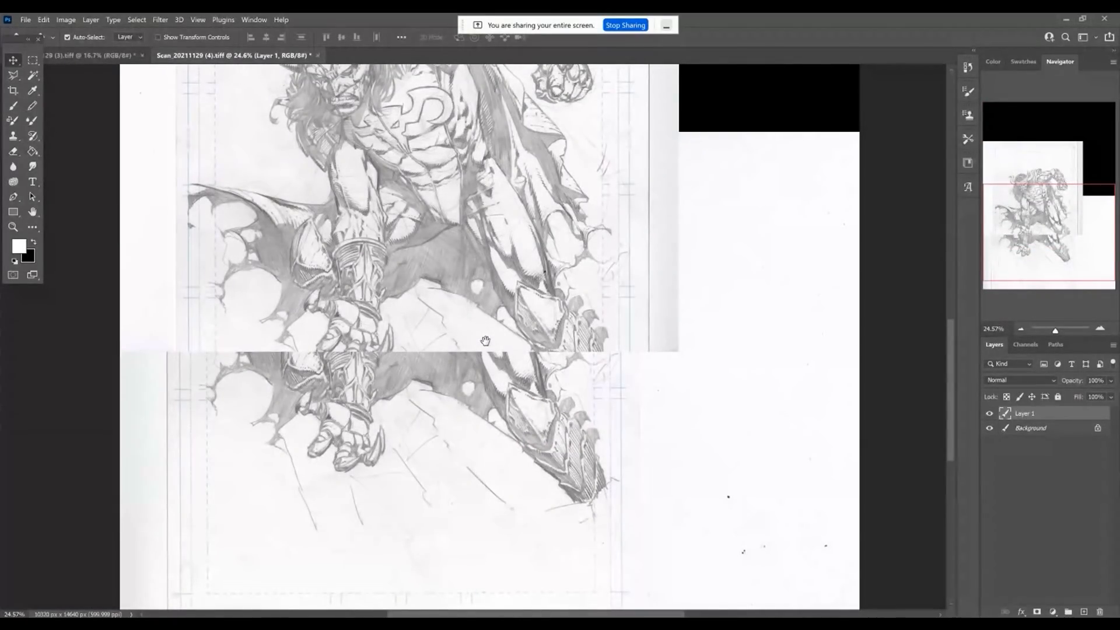
{"action": "left_click_drag", "start_coordinate": [489, 339], "coordinate": [521, 294]}
{"action": "left_click_drag", "start_coordinate": [493, 273], "coordinate": [486, 367]}
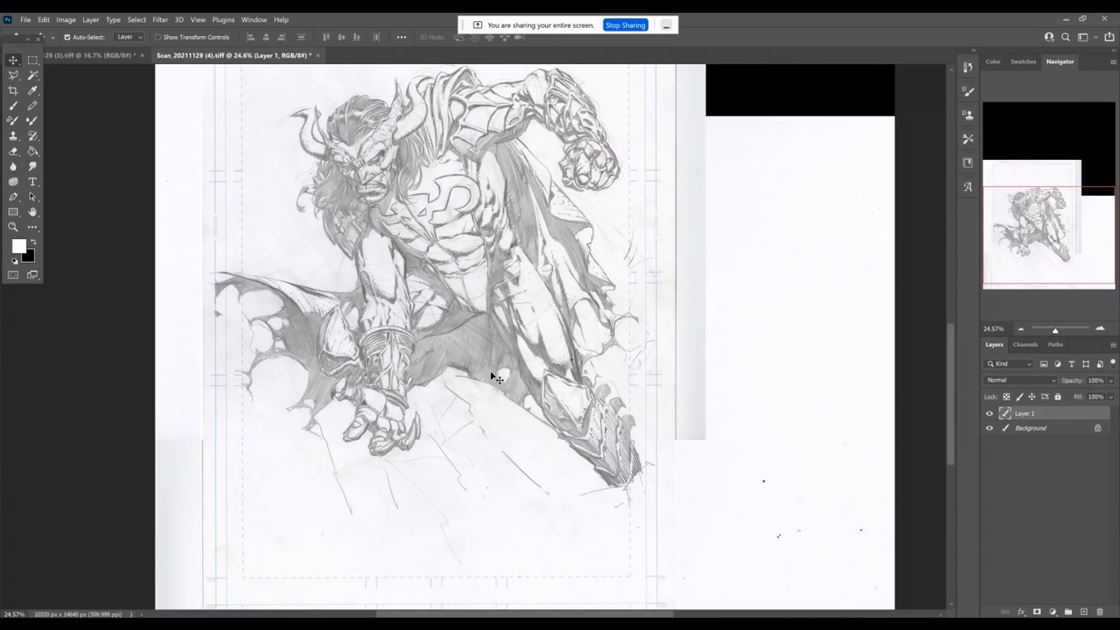
Nudge the upper-half layer up and slightly right to align the pencil lines precisely along the seam at the boot.
{"action": "scroll", "coordinate": [474, 420], "scroll_direction": "up", "scroll_amount": 5}
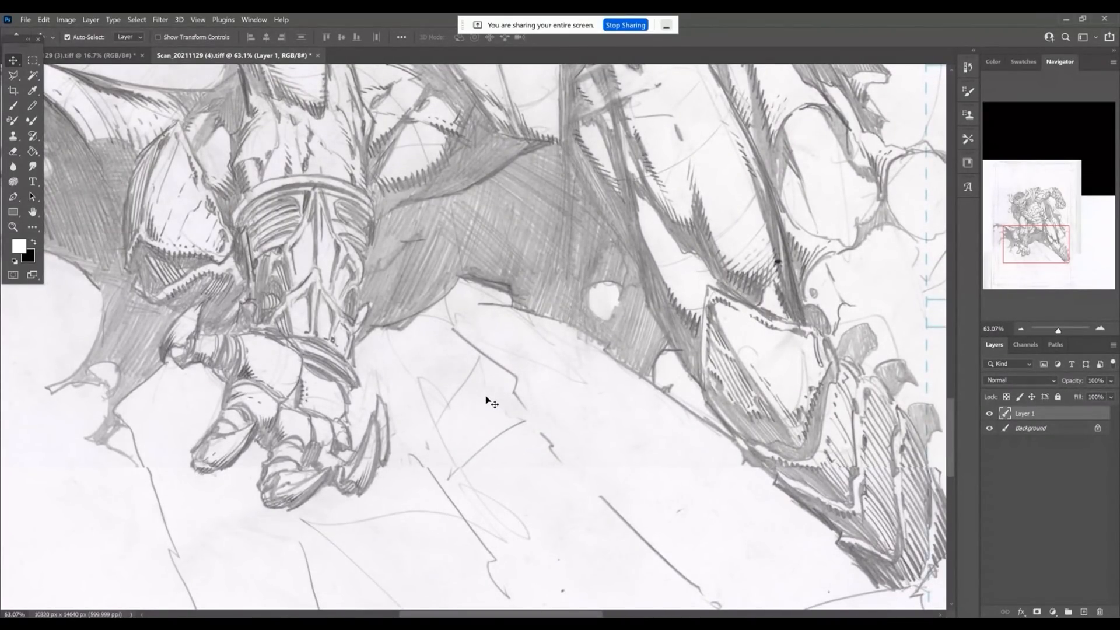
{"action": "key", "text": "shift+Up"}
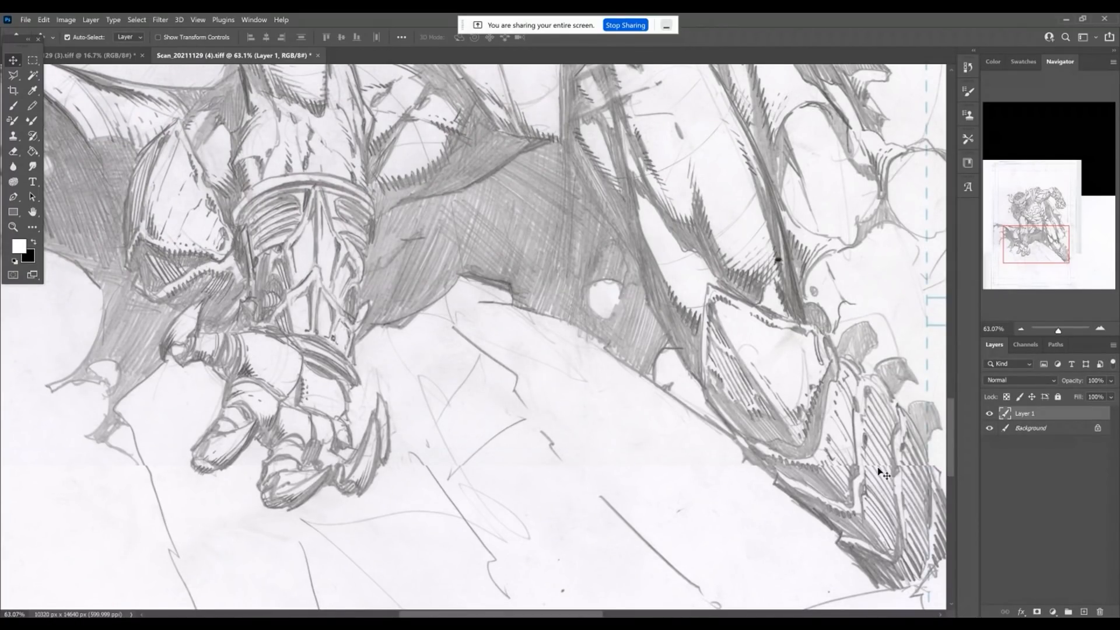
{"action": "key", "text": "space"}
{"action": "left_click_drag", "start_coordinate": [853, 453], "coordinate": [733, 436]}
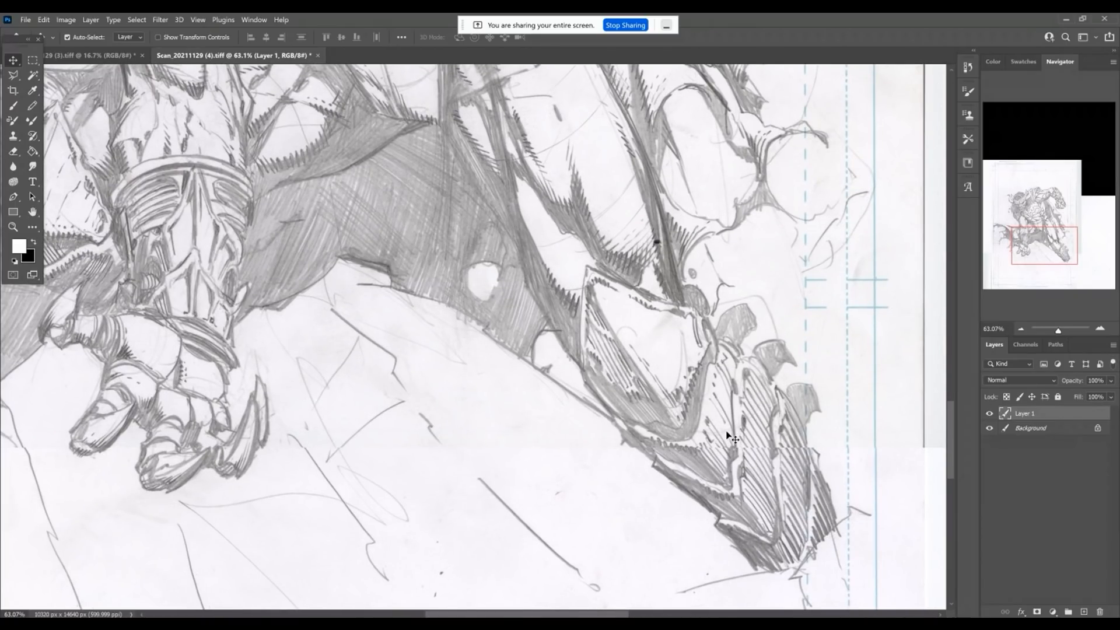
{"action": "key", "text": "Up"}
{"action": "key", "text": "Up"}
{"action": "key", "text": "Up"}
{"action": "key", "text": "Up"}
{"action": "key", "text": "Up"}
{"action": "key", "text": "Up"}
{"action": "key", "text": "Up"}
{"action": "key", "text": "Up"}
{"action": "key", "text": "Up"}
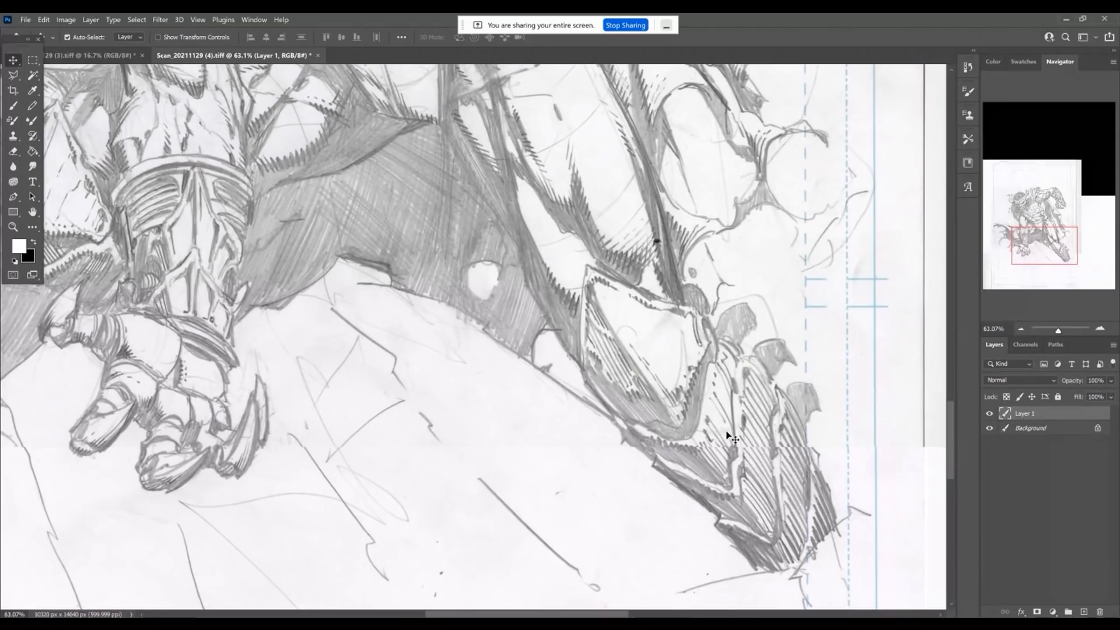
{"action": "key", "text": "Right"}
{"action": "key", "text": "Right"}
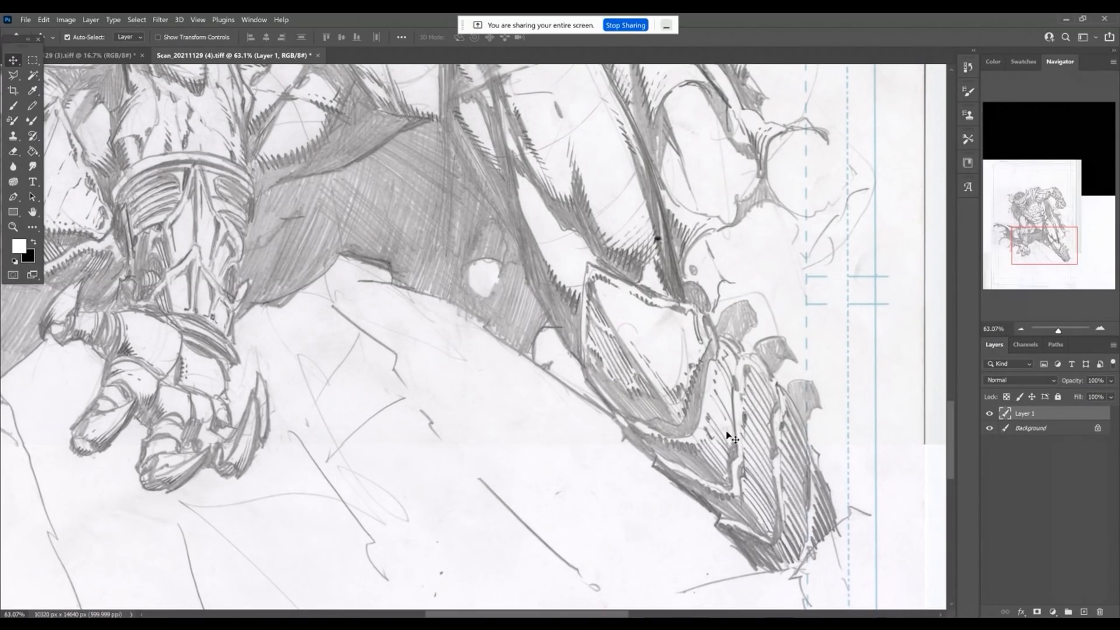
Flatten the two aligned scan layers into a single image.
{"action": "left_click_drag", "start_coordinate": [727, 435], "coordinate": [537, 395]}
{"action": "left_click", "coordinate": [88, 20]}
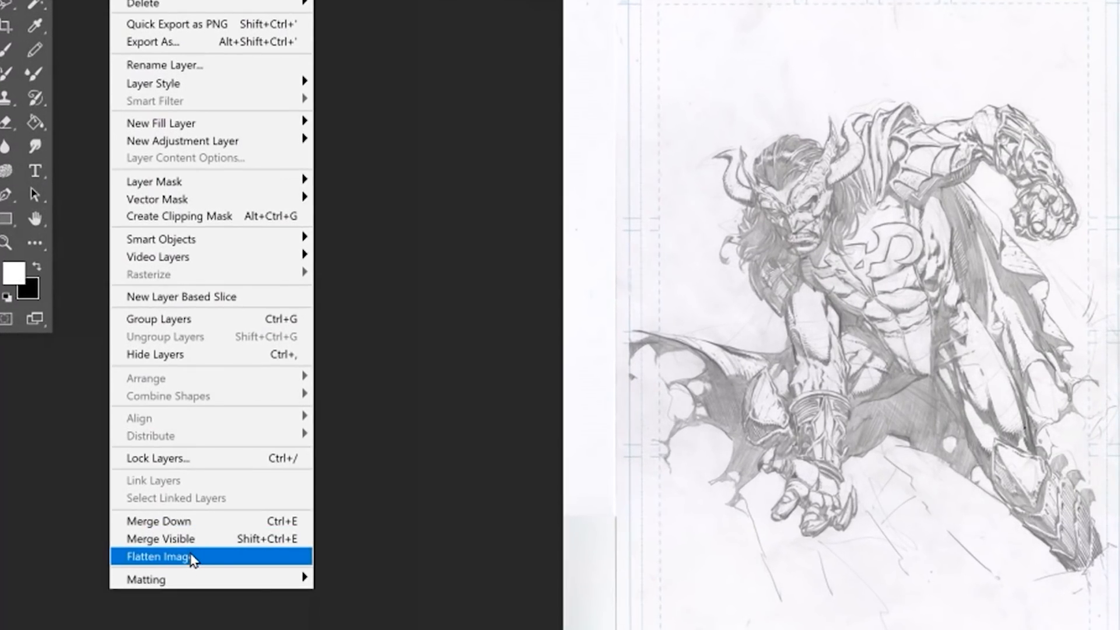
{"action": "left_click", "coordinate": [191, 558]}
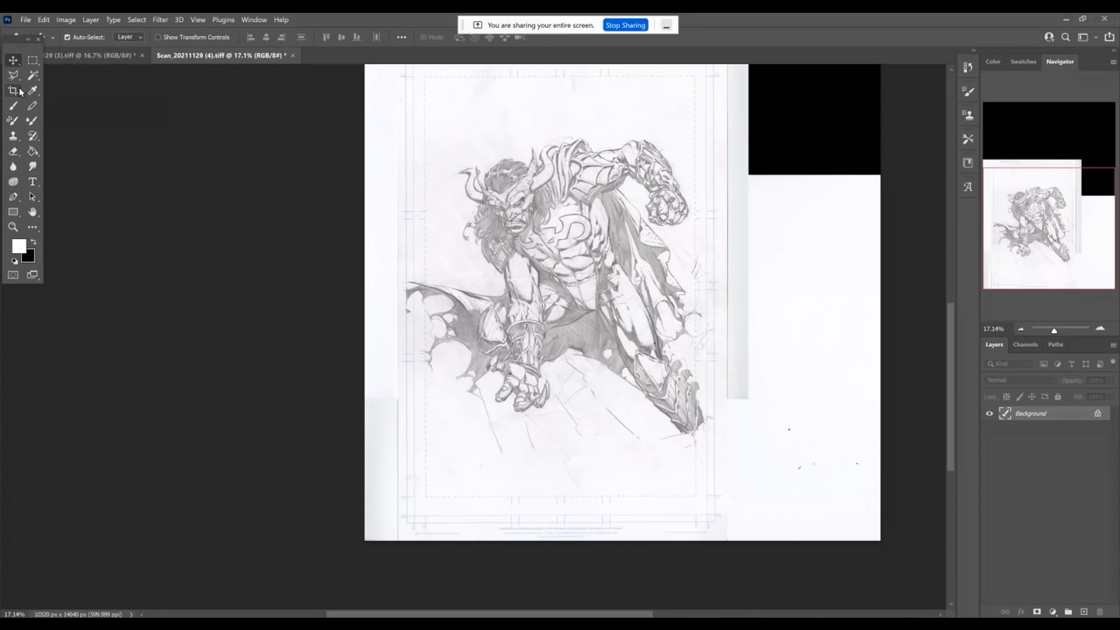
Crop the merged image to the drawing page, removing the black area and surplus scan borders on all sides.
{"action": "left_click", "coordinate": [15, 29]}
{"action": "left_click_drag", "start_coordinate": [363, 175], "coordinate": [381, 182]}
{"action": "left_click_drag", "start_coordinate": [862, 178], "coordinate": [788, 192]}
{"action": "left_click_drag", "start_coordinate": [558, 185], "coordinate": [523, 464]}
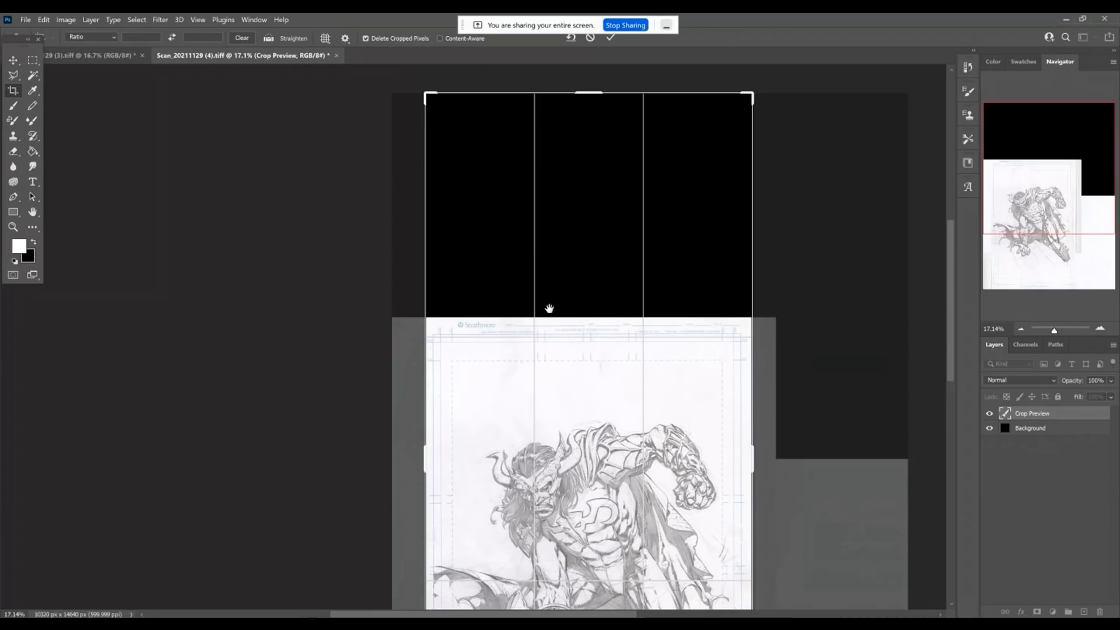
{"action": "left_click_drag", "start_coordinate": [591, 94], "coordinate": [580, 207]}
{"action": "key", "text": "Return"}
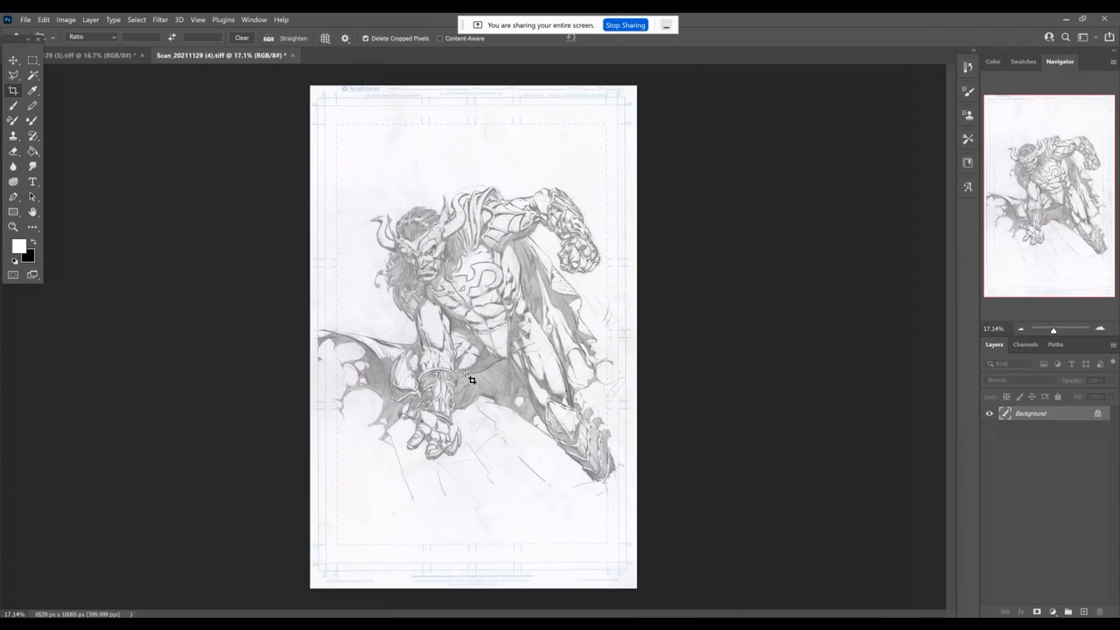
Examine the cropped drawing up close across the face, chest emblem and torso for stray construction lines and smudges.
{"action": "scroll", "coordinate": [462, 330], "scroll_direction": "up", "scroll_amount": 3}
{"action": "scroll", "coordinate": [465, 336], "scroll_direction": "down", "scroll_amount": 3}
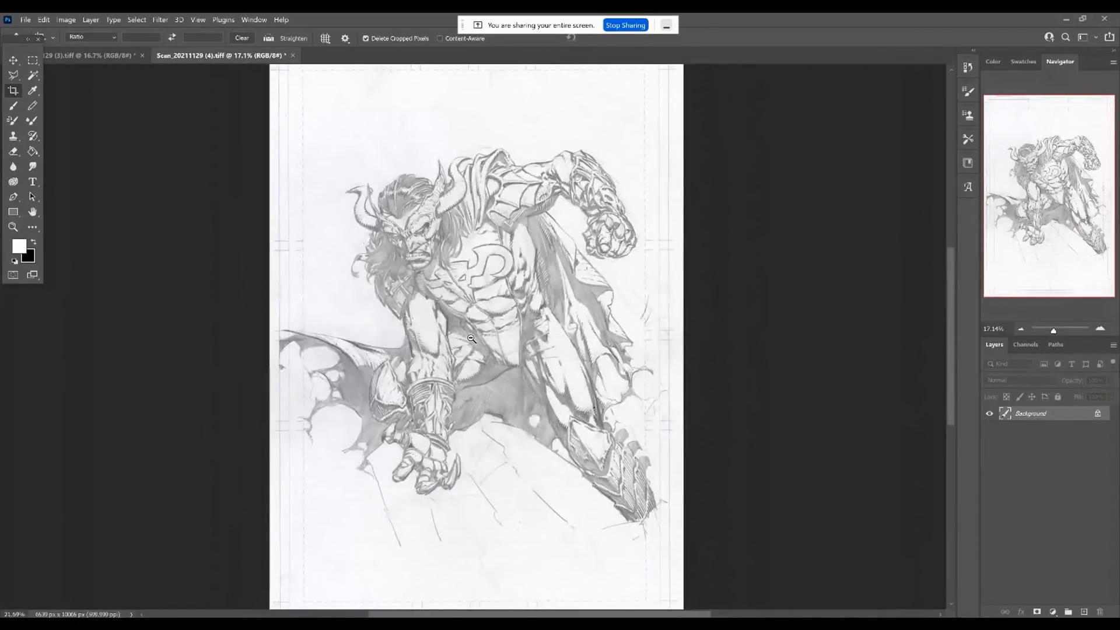
{"action": "scroll", "coordinate": [467, 339], "scroll_direction": "up", "scroll_amount": 3}
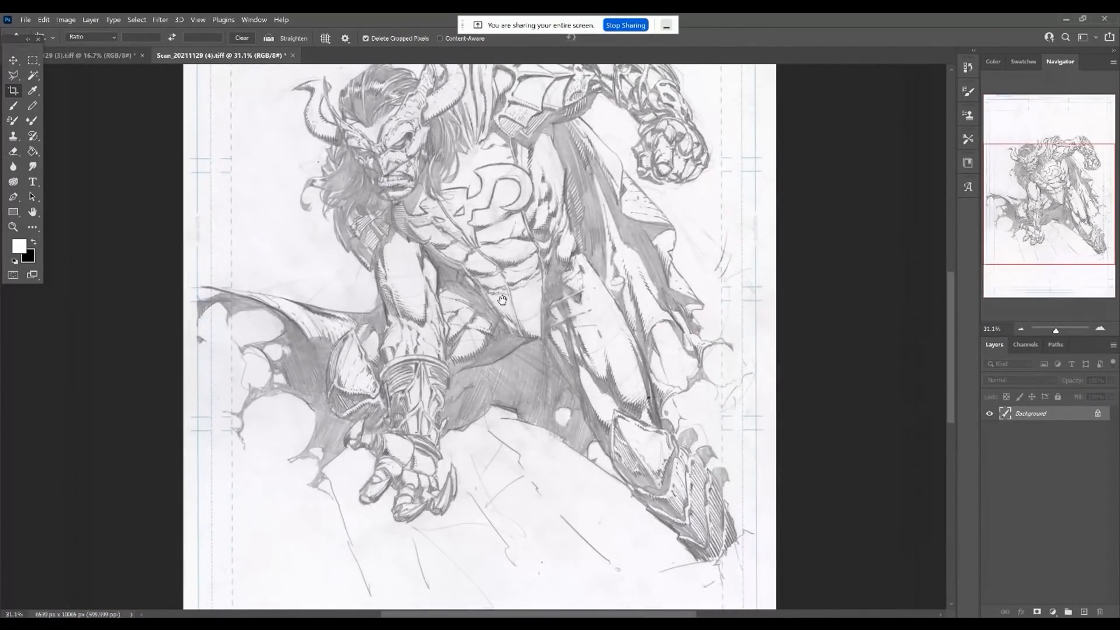
{"action": "scroll", "coordinate": [557, 351], "scroll_direction": "down", "scroll_amount": 3}
{"action": "scroll", "coordinate": [557, 351], "scroll_direction": "up", "scroll_amount": 4}
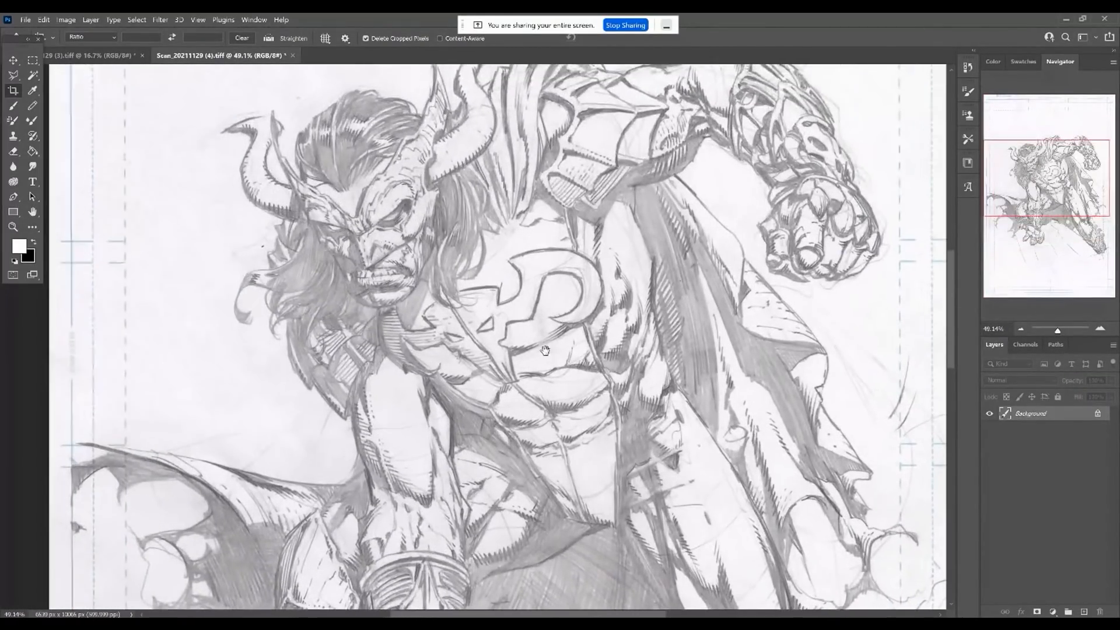
{"action": "scroll", "coordinate": [359, 286], "scroll_direction": "up", "scroll_amount": 5}
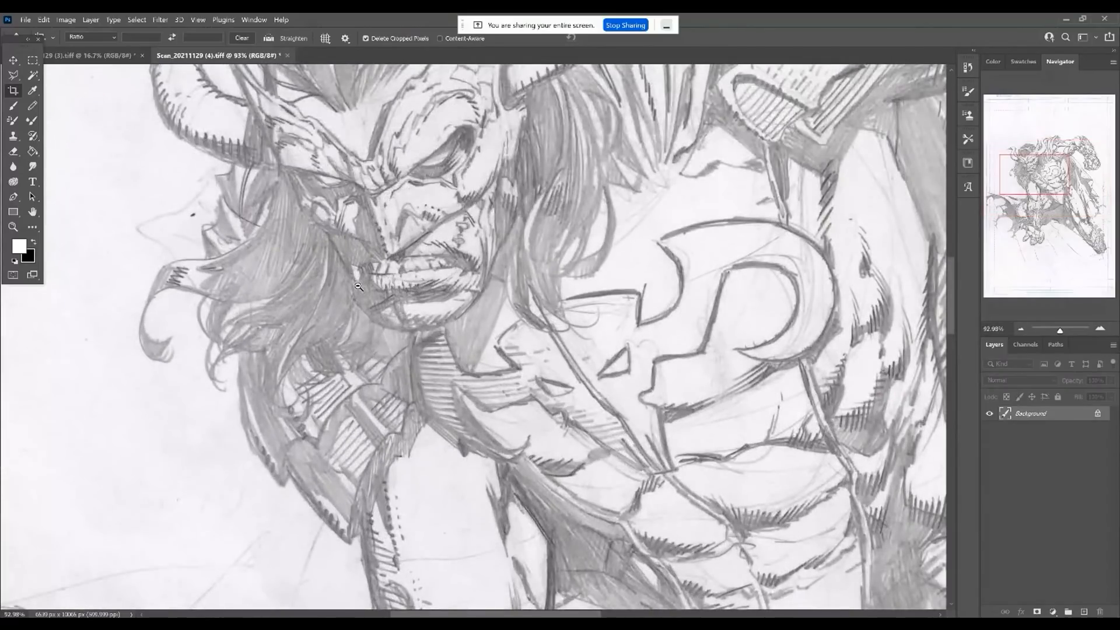
{"action": "left_click_drag", "start_coordinate": [632, 319], "coordinate": [513, 323]}
{"action": "left_click_drag", "start_coordinate": [634, 283], "coordinate": [509, 291]}
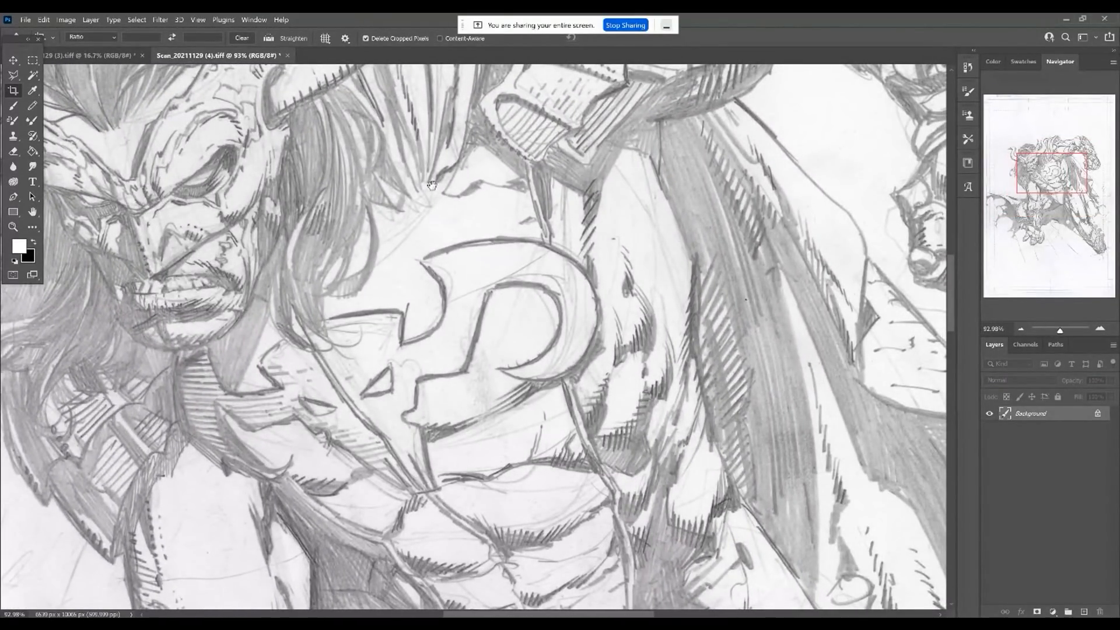
{"action": "left_click_drag", "start_coordinate": [468, 387], "coordinate": [427, 295]}
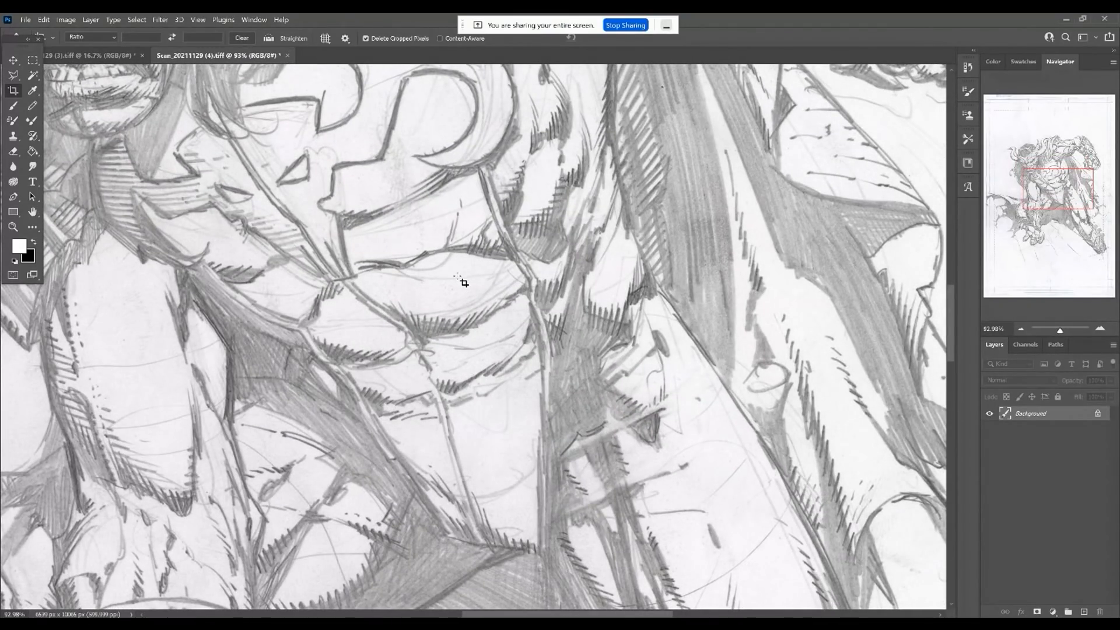
Paint white with the Brush tool over the stray construction lines on the upper abdomen and around the chest emblem.
{"action": "key", "text": "b"}
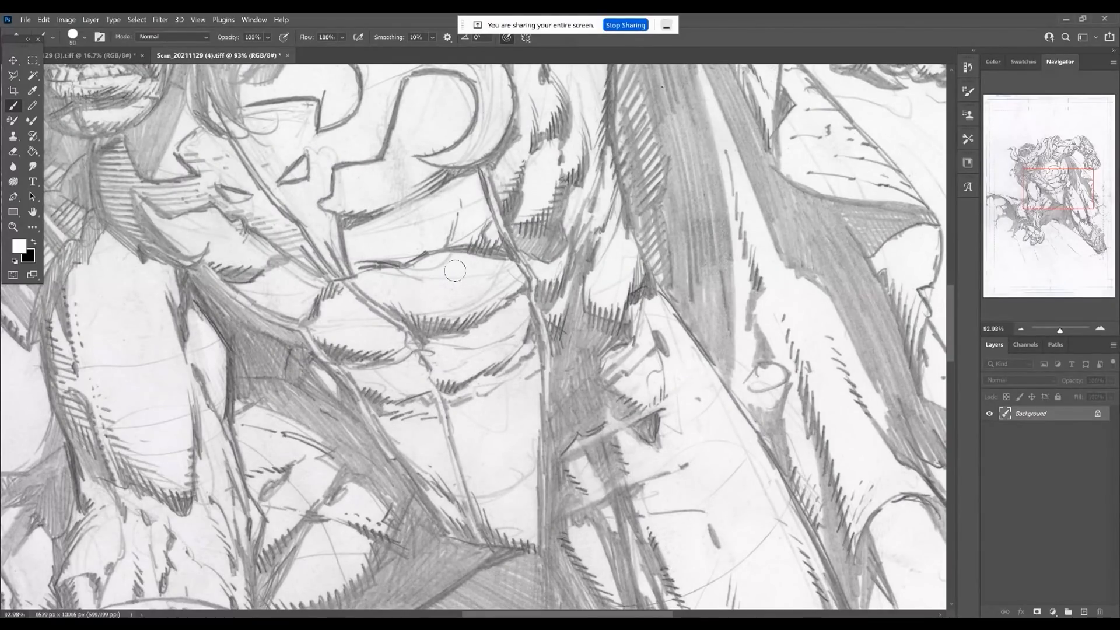
{"action": "left_click", "coordinate": [461, 262], "text": "alt"}
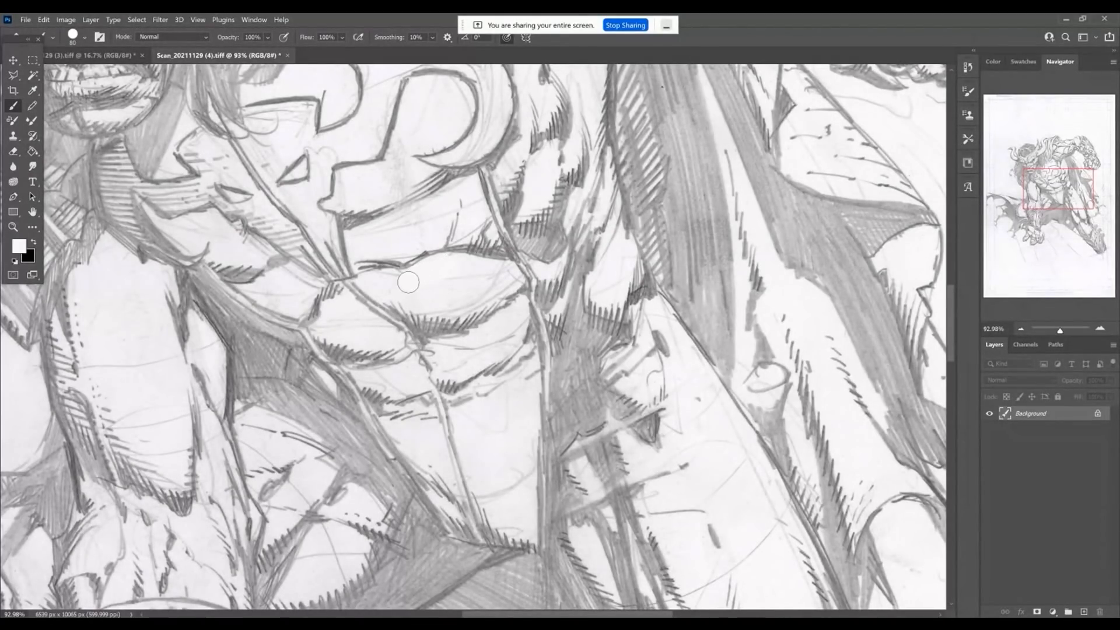
{"action": "mouse_move", "coordinate": [496, 279]}
{"action": "left_mouse_down"}
{"action": "mouse_move", "coordinate": [462, 267]}
{"action": "mouse_move", "coordinate": [480, 273]}
{"action": "mouse_move", "coordinate": [436, 285]}
{"action": "mouse_move", "coordinate": [431, 297]}
{"action": "mouse_move", "coordinate": [447, 303]}
{"action": "mouse_move", "coordinate": [426, 303]}
{"action": "mouse_move", "coordinate": [448, 304]}
{"action": "mouse_move", "coordinate": [412, 135]}
{"action": "left_mouse_up"}
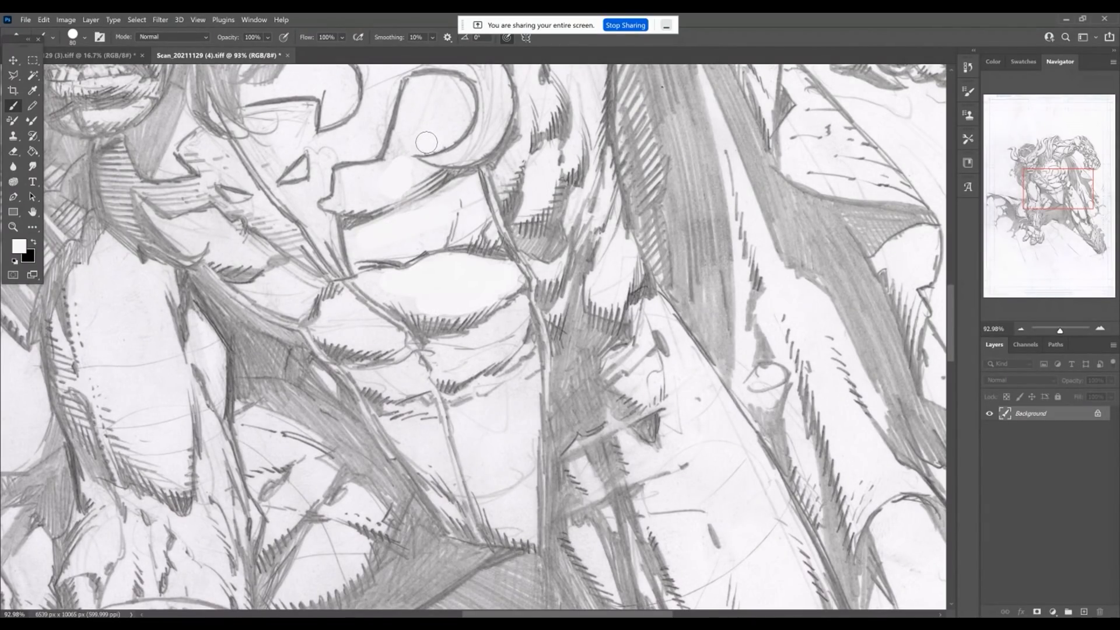
{"action": "scroll", "coordinate": [402, 138], "scroll_direction": "up", "scroll_amount": 3}
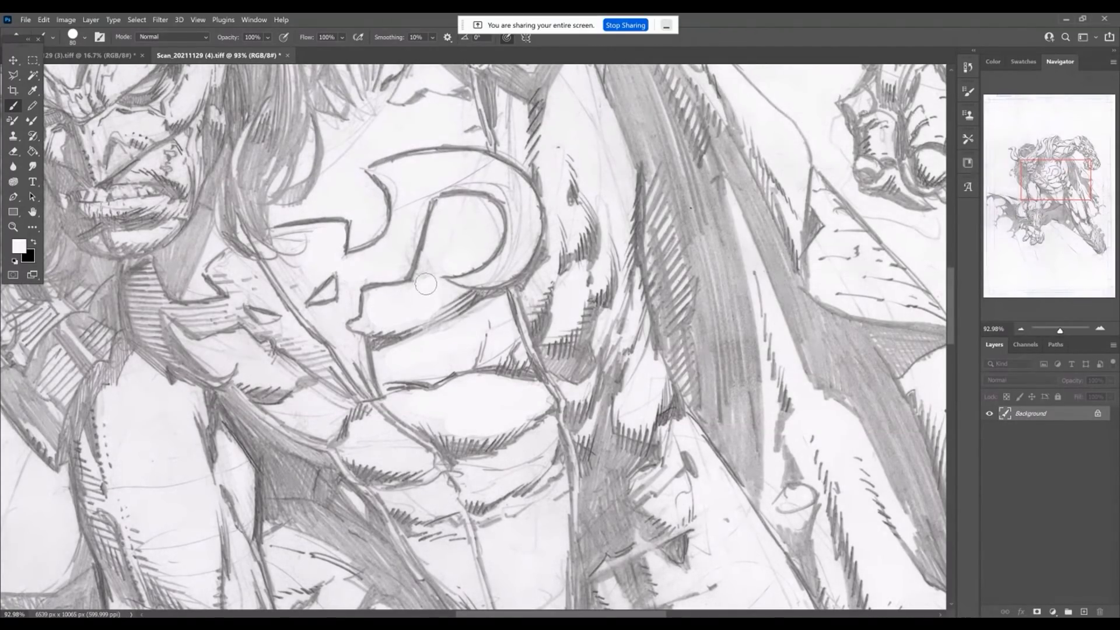
{"action": "left_click_drag", "start_coordinate": [432, 267], "coordinate": [451, 187]}
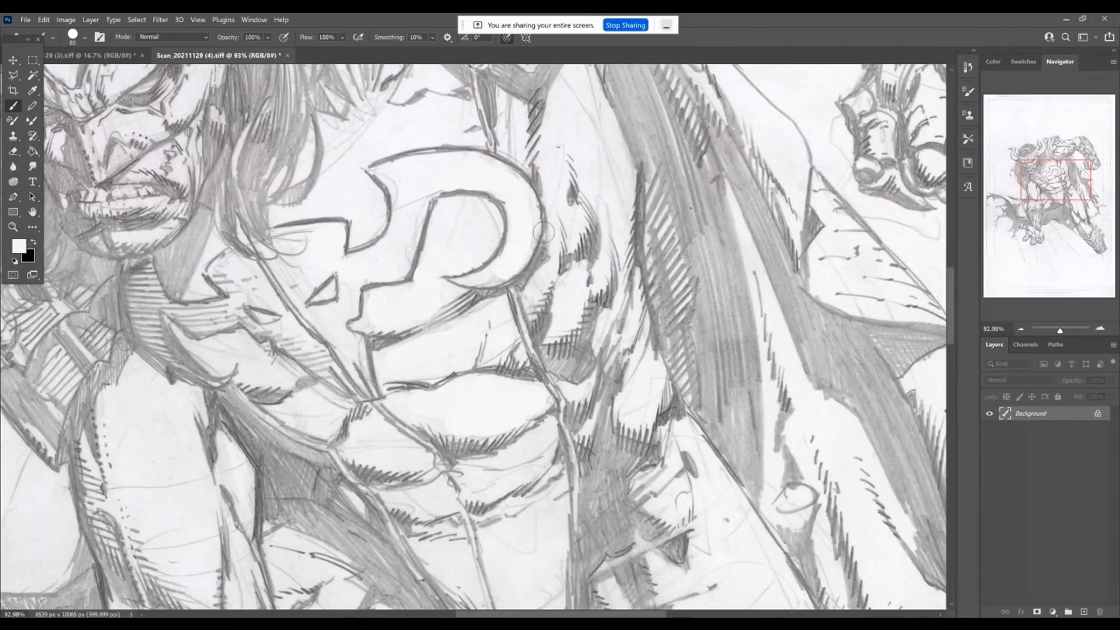
Cover the stray lines and smudges in and around the chest emblem with clean paper texture using a size 150 Clone Stamp.
{"action": "left_click", "coordinate": [11, 139]}
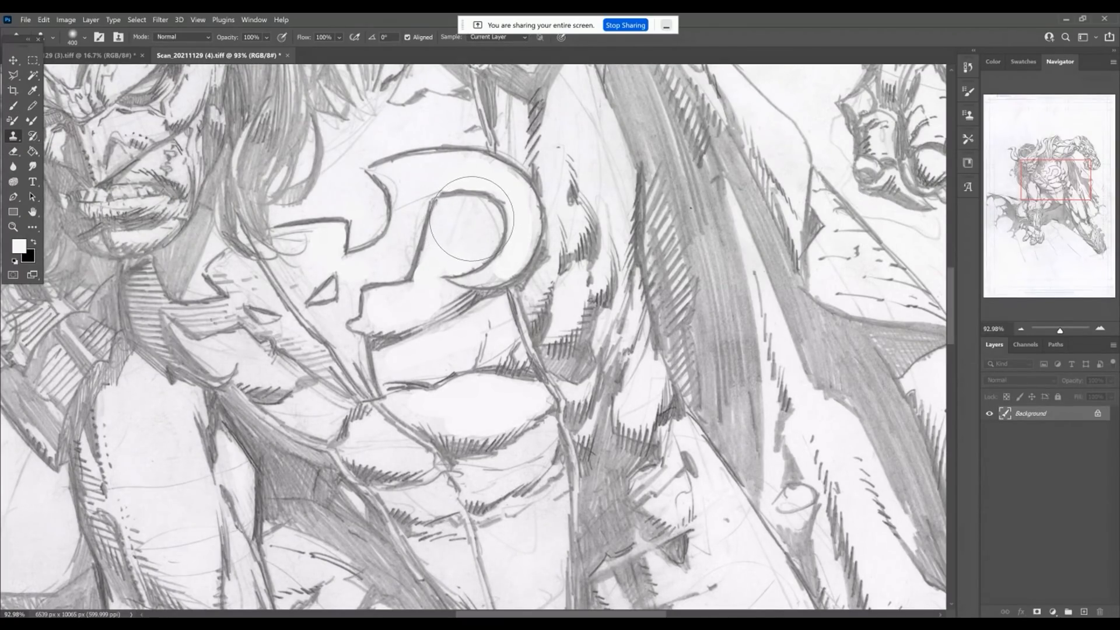
{"action": "key", "text": "bracketleft"}
{"action": "key", "text": "bracketleft"}
{"action": "key", "text": "bracketleft"}
{"action": "key", "text": "bracketleft"}
{"action": "key", "text": "bracketleft"}
{"action": "left_click", "coordinate": [403, 124], "text": "alt"}
{"action": "left_click", "coordinate": [400, 132], "text": "alt"}
{"action": "left_click", "coordinate": [416, 177]}
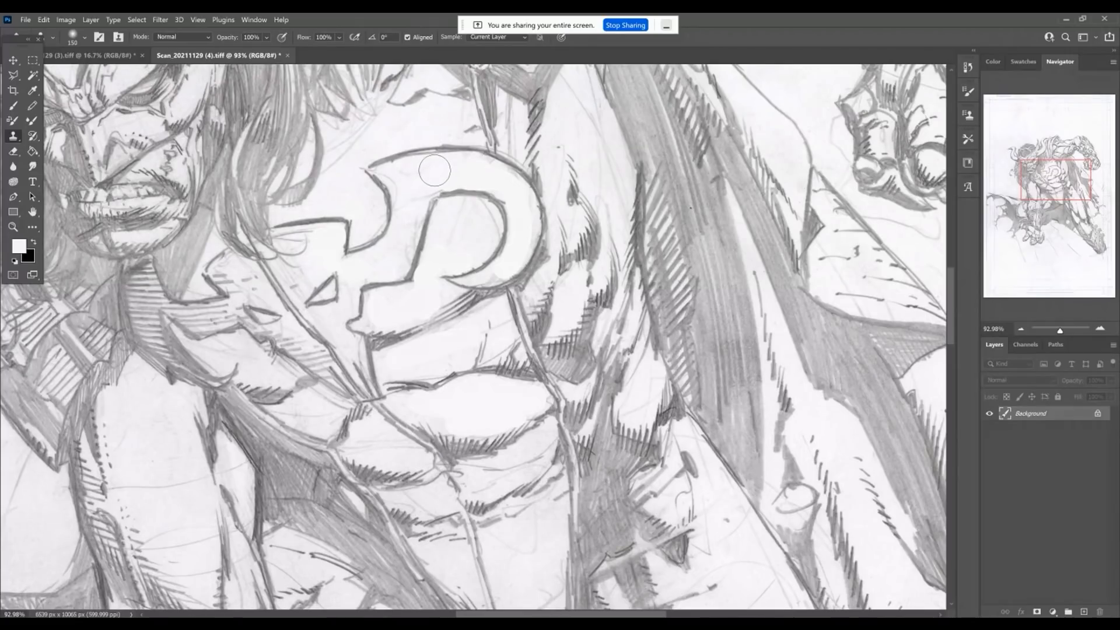
{"action": "left_click", "coordinate": [413, 191]}
{"action": "left_click", "coordinate": [462, 232], "text": "alt"}
{"action": "mouse_move", "coordinate": [416, 191]}
{"action": "left_mouse_down"}
{"action": "mouse_move", "coordinate": [404, 258]}
{"action": "mouse_move", "coordinate": [411, 218]}
{"action": "left_mouse_up"}
{"action": "mouse_move", "coordinate": [345, 185]}
{"action": "left_mouse_down"}
{"action": "mouse_move", "coordinate": [412, 307]}
{"action": "mouse_move", "coordinate": [427, 347]}
{"action": "mouse_move", "coordinate": [423, 393]}
{"action": "mouse_move", "coordinate": [459, 387]}
{"action": "mouse_move", "coordinate": [455, 211]}
{"action": "mouse_move", "coordinate": [529, 159]}
{"action": "mouse_move", "coordinate": [405, 222]}
{"action": "mouse_move", "coordinate": [399, 246]}
{"action": "mouse_move", "coordinate": [435, 247]}
{"action": "mouse_move", "coordinate": [401, 251]}
{"action": "left_mouse_up"}
{"action": "left_click", "coordinate": [530, 158], "text": "alt"}
{"action": "left_click", "coordinate": [412, 133], "text": "alt"}
{"action": "left_click", "coordinate": [465, 222], "text": "alt"}
{"action": "mouse_move", "coordinate": [320, 288]}
{"action": "left_mouse_down"}
{"action": "mouse_move", "coordinate": [331, 299]}
{"action": "mouse_move", "coordinate": [314, 266]}
{"action": "left_mouse_up"}
{"action": "key", "text": "ctrl+z"}
Clone clean paper texture over the faint construction lines on the lower abdomen, resampling from nearby blank areas.
{"action": "mouse_move", "coordinate": [474, 523]}
{"action": "left_mouse_down"}
{"action": "mouse_move", "coordinate": [433, 385]}
{"action": "mouse_move", "coordinate": [375, 274]}
{"action": "left_mouse_up"}
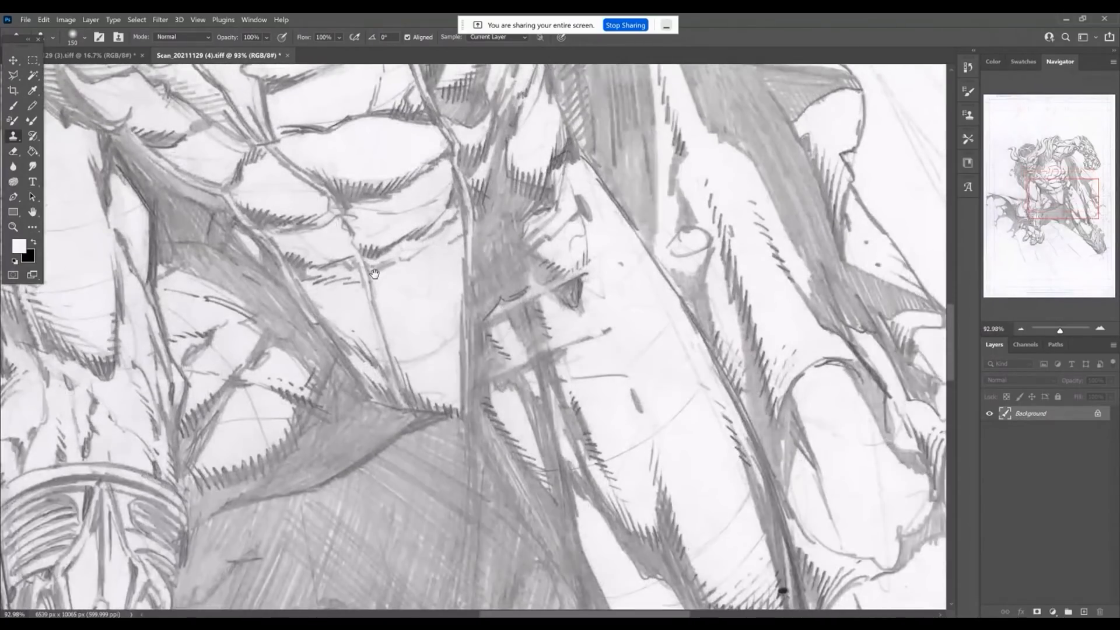
{"action": "left_click", "coordinate": [419, 313], "text": "alt"}
{"action": "left_click_drag", "start_coordinate": [426, 296], "coordinate": [398, 287]}
{"action": "left_click", "coordinate": [421, 299], "text": "alt"}
{"action": "mouse_move", "coordinate": [437, 342]}
{"action": "left_mouse_down"}
{"action": "mouse_move", "coordinate": [437, 313]}
{"action": "mouse_move", "coordinate": [420, 340]}
{"action": "left_mouse_up"}
{"action": "left_click", "coordinate": [429, 277], "text": "alt"}
{"action": "mouse_move", "coordinate": [425, 302]}
{"action": "left_mouse_down"}
{"action": "mouse_move", "coordinate": [413, 355]}
{"action": "mouse_move", "coordinate": [414, 329]}
{"action": "left_mouse_up"}
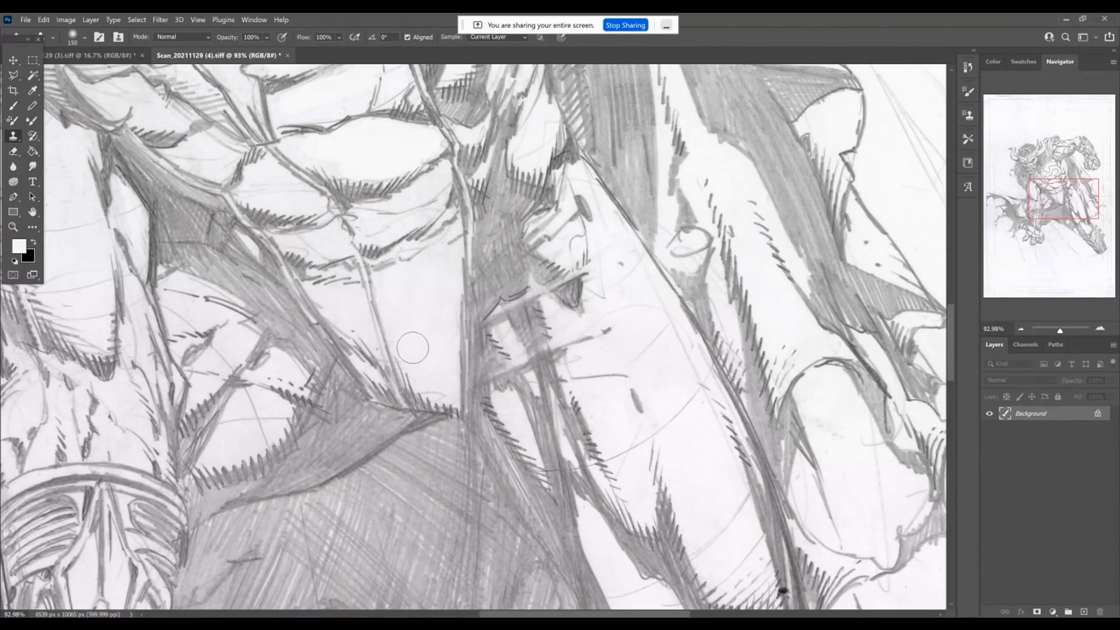
{"action": "mouse_move", "coordinate": [420, 309]}
{"action": "left_mouse_down"}
{"action": "mouse_move", "coordinate": [420, 362]}
{"action": "mouse_move", "coordinate": [437, 381]}
{"action": "left_mouse_up"}
Save the cleaned full-size image in the Scans folder as the TIFF file Scanningandcleaning1 with LZW compression.
{"action": "key", "text": "ctrl+0"}
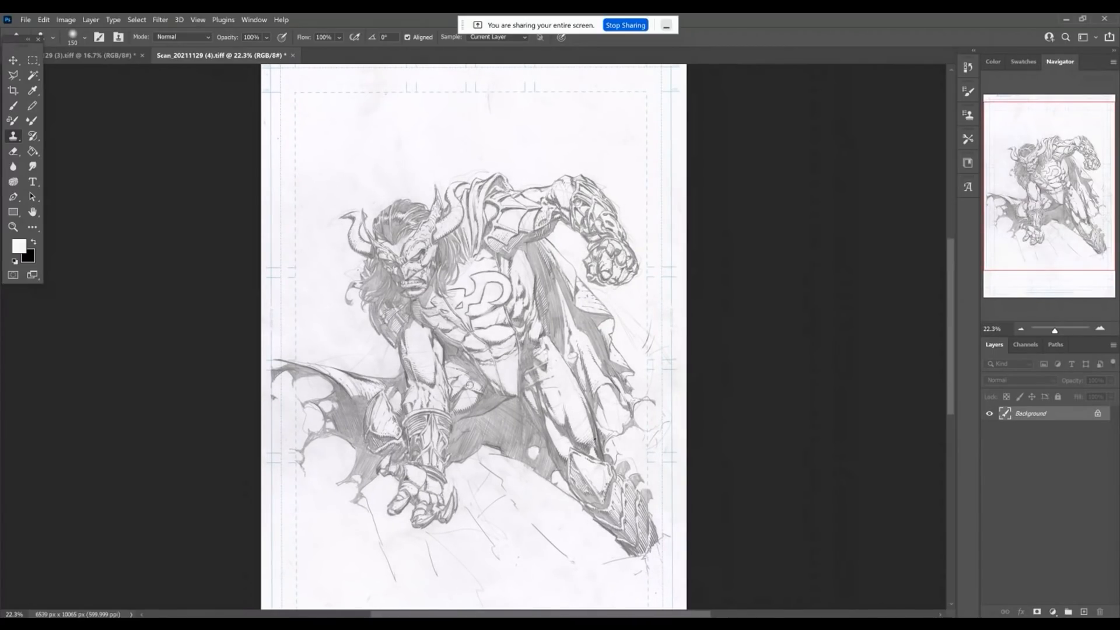
{"action": "left_click_drag", "start_coordinate": [338, 357], "coordinate": [313, 356]}
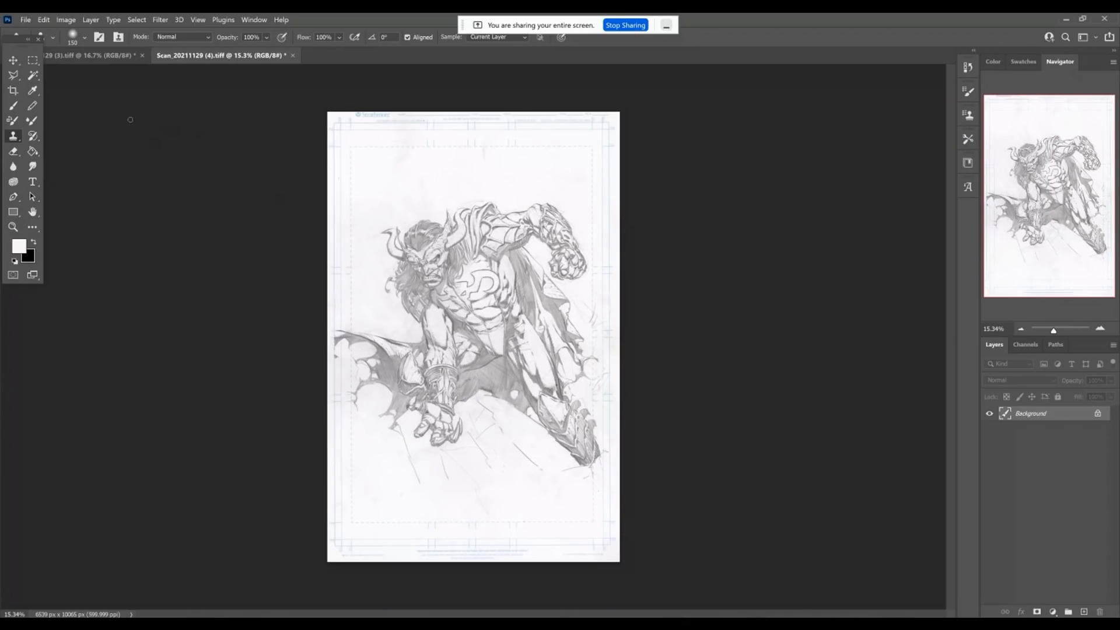
{"action": "left_click", "coordinate": [22, 19]}
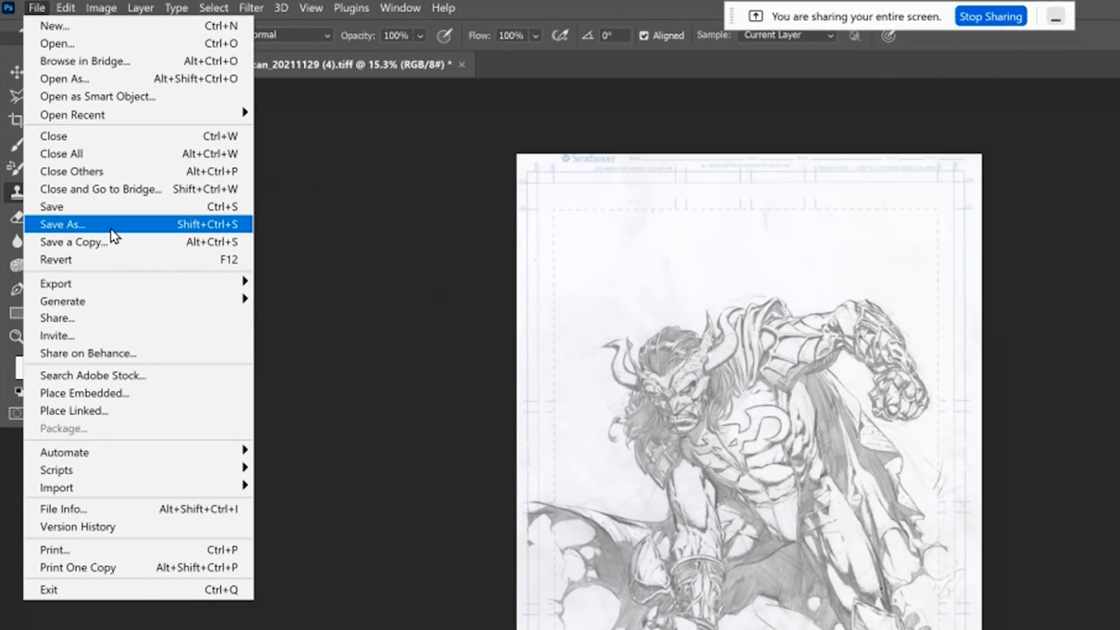
{"action": "left_click", "coordinate": [52, 116]}
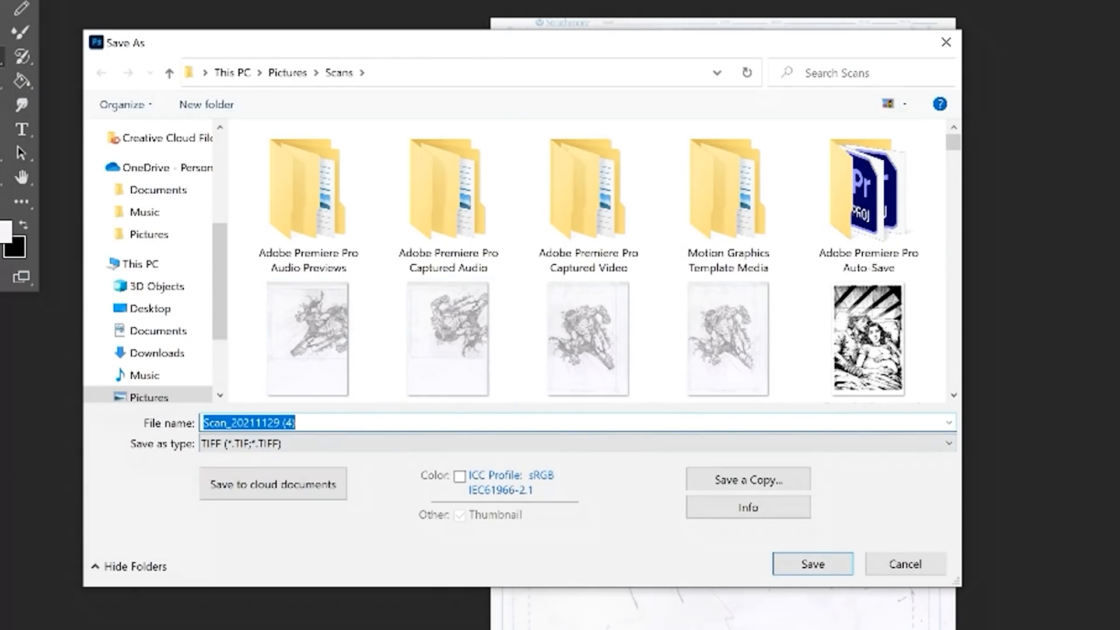
{"action": "type", "text": "Scan"}
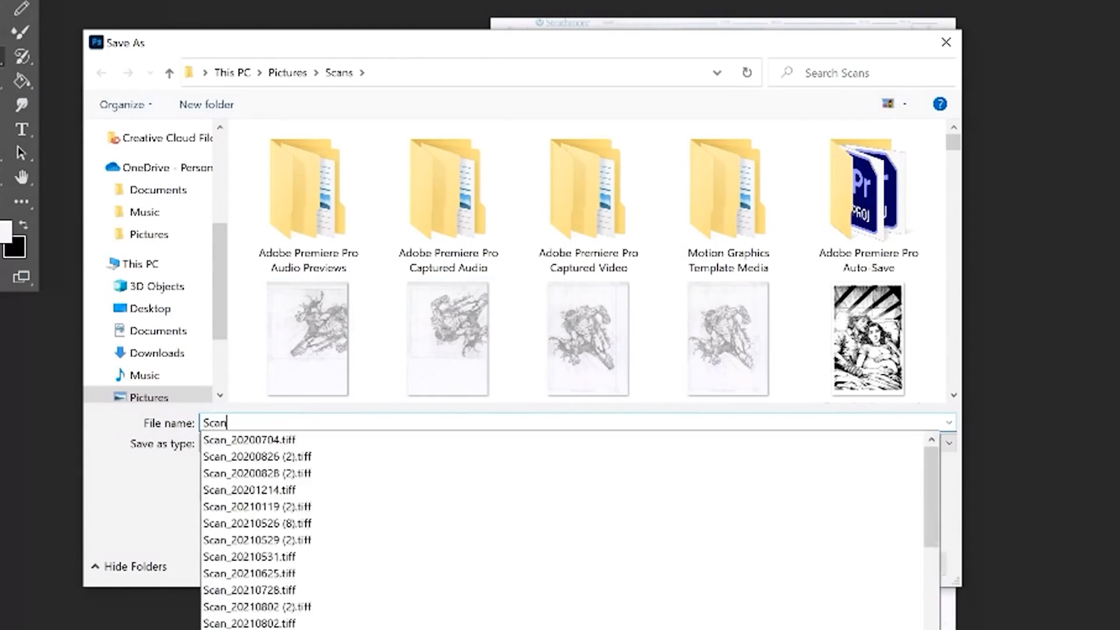
{"action": "type", "text": "ningandcleaning1"}
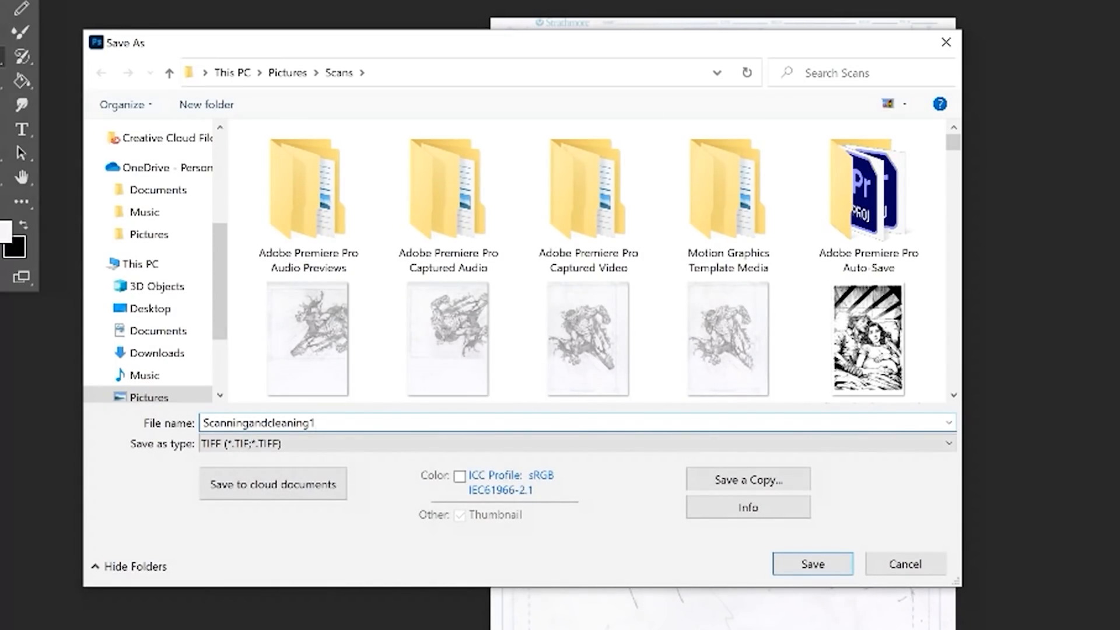
{"action": "key", "text": "Return"}
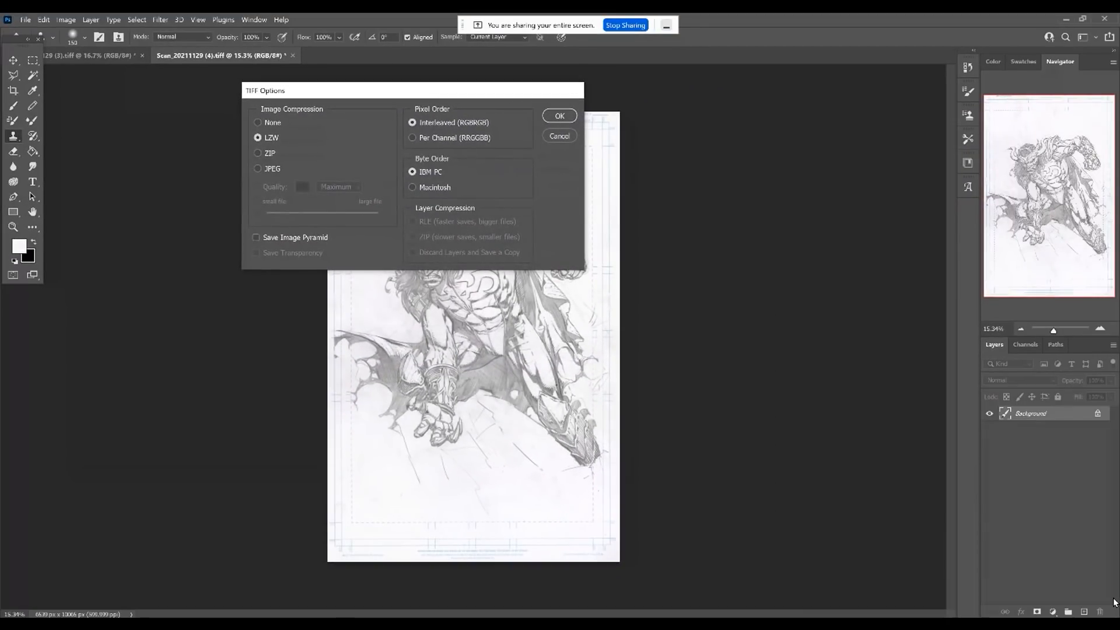
{"action": "key", "text": "Return"}
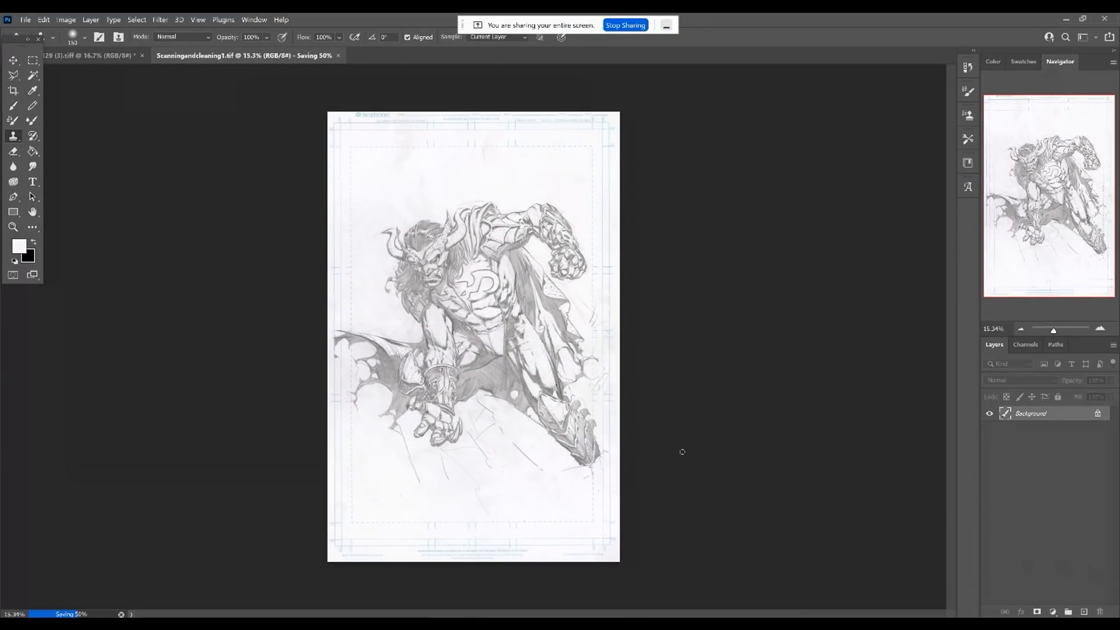
Resize the image to 30 percent in width and height with automatic resampling.
{"action": "key", "text": "ctrl+0"}
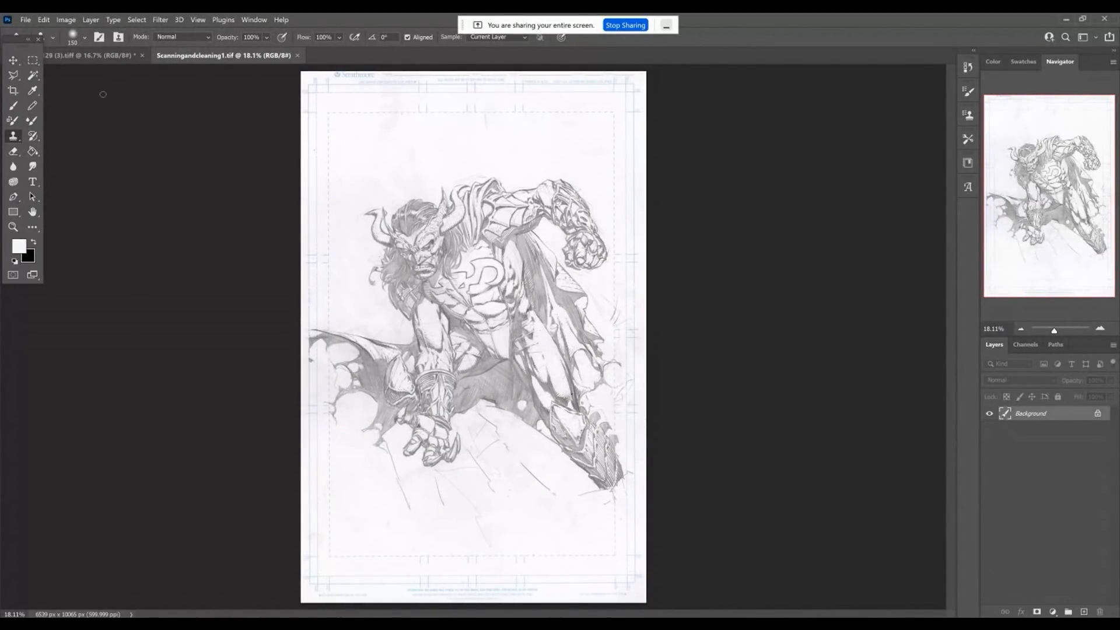
{"action": "left_click", "coordinate": [70, 21]}
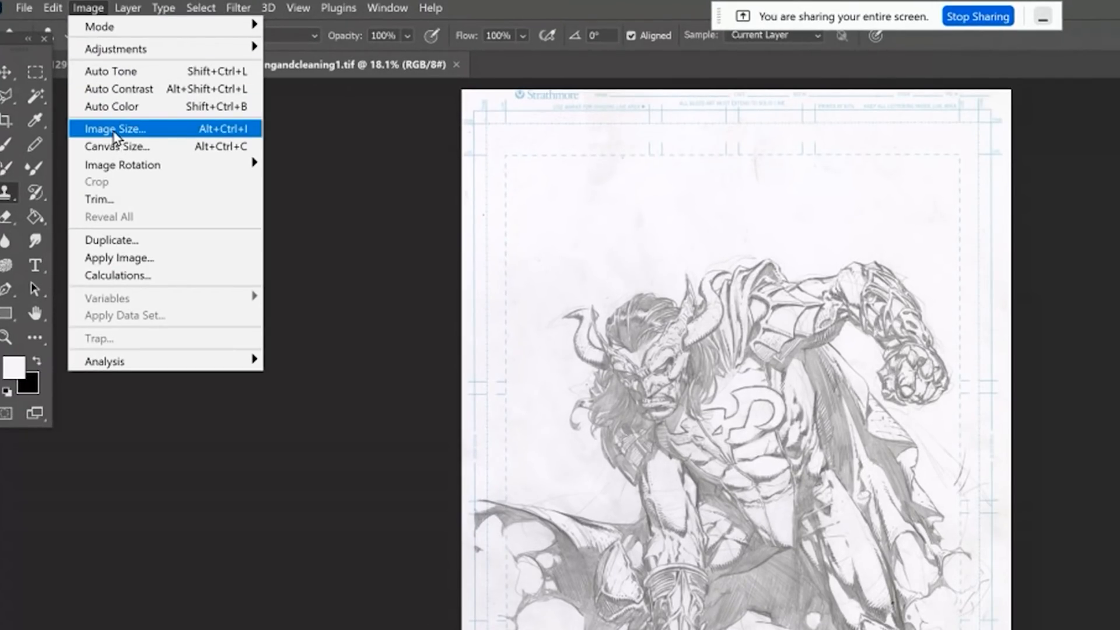
{"action": "left_click", "coordinate": [115, 129]}
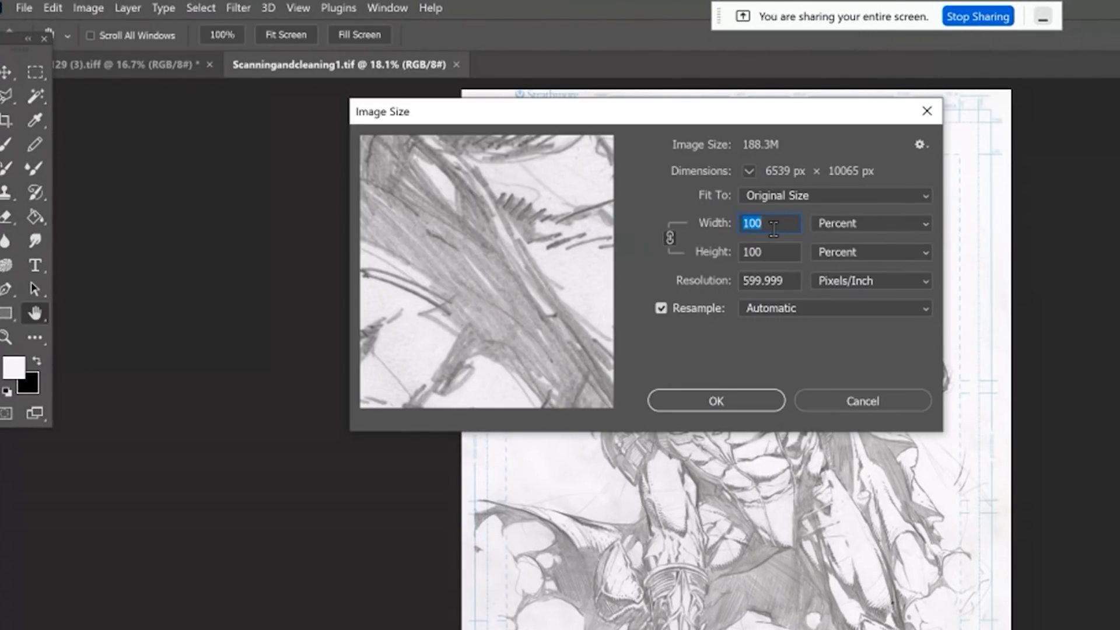
{"action": "left_click", "coordinate": [671, 236]}
{"action": "type", "text": "30"}
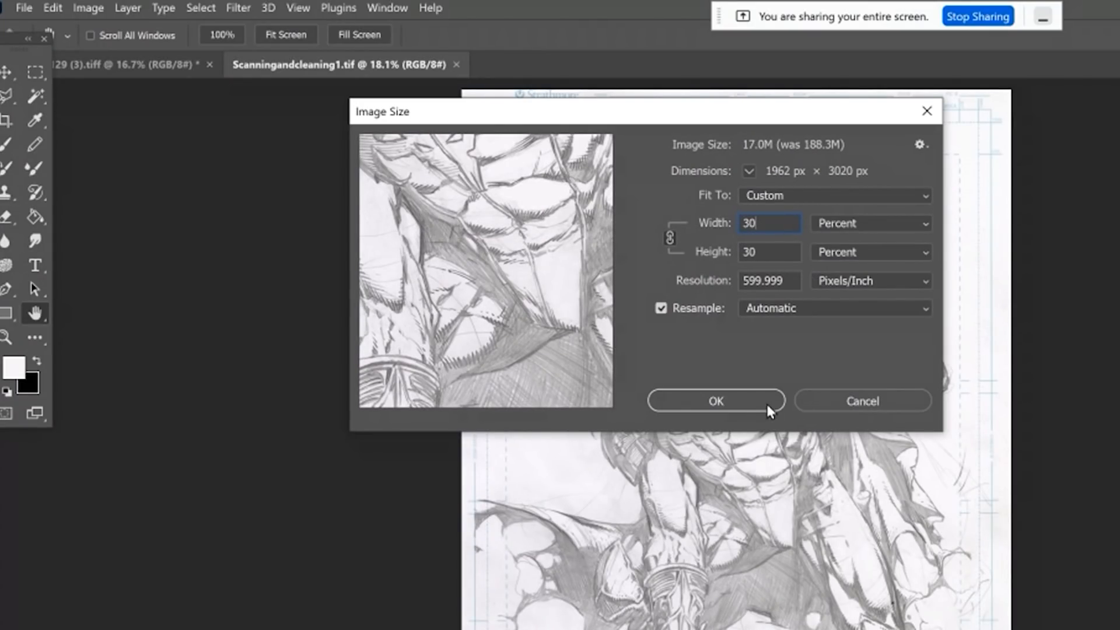
{"action": "left_click", "coordinate": [729, 399]}
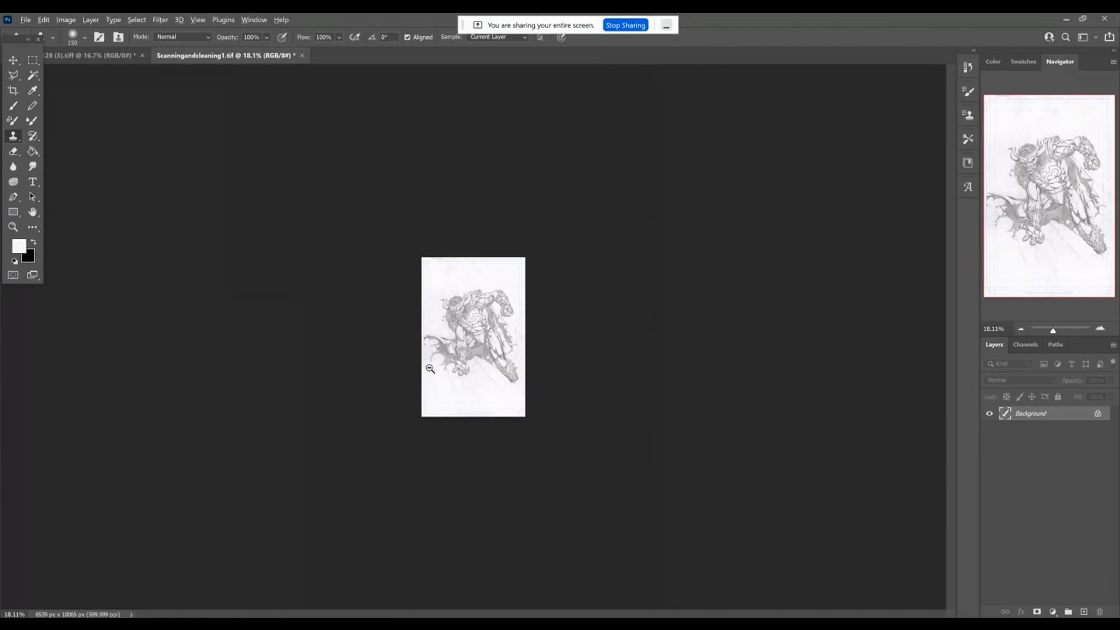
Save the reduced image in the Scans folder as the JPEG file Scanningandcleaning1.
{"action": "key", "text": "ctrl+0"}
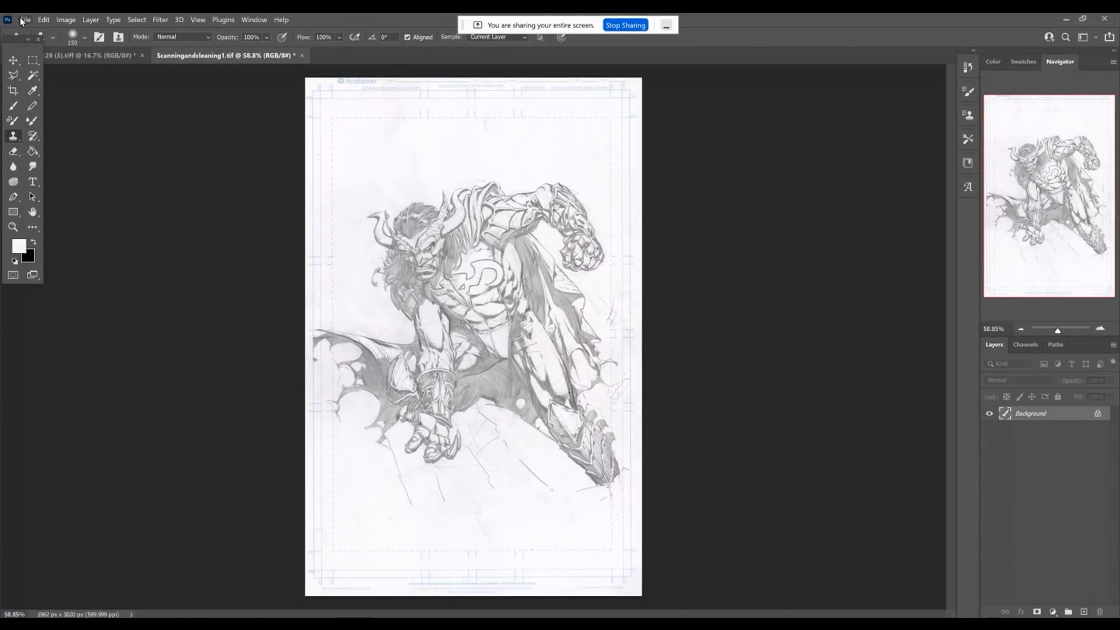
{"action": "left_click", "coordinate": [24, 20]}
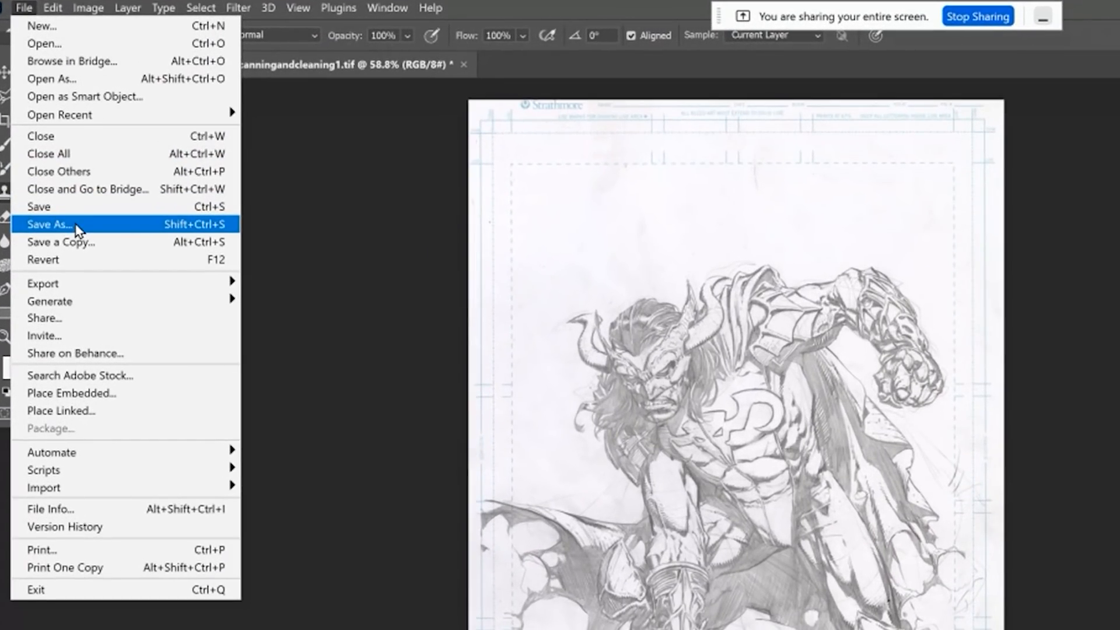
{"action": "left_click", "coordinate": [78, 229]}
{"action": "left_click", "coordinate": [250, 411]}
{"action": "left_click", "coordinate": [227, 516]}
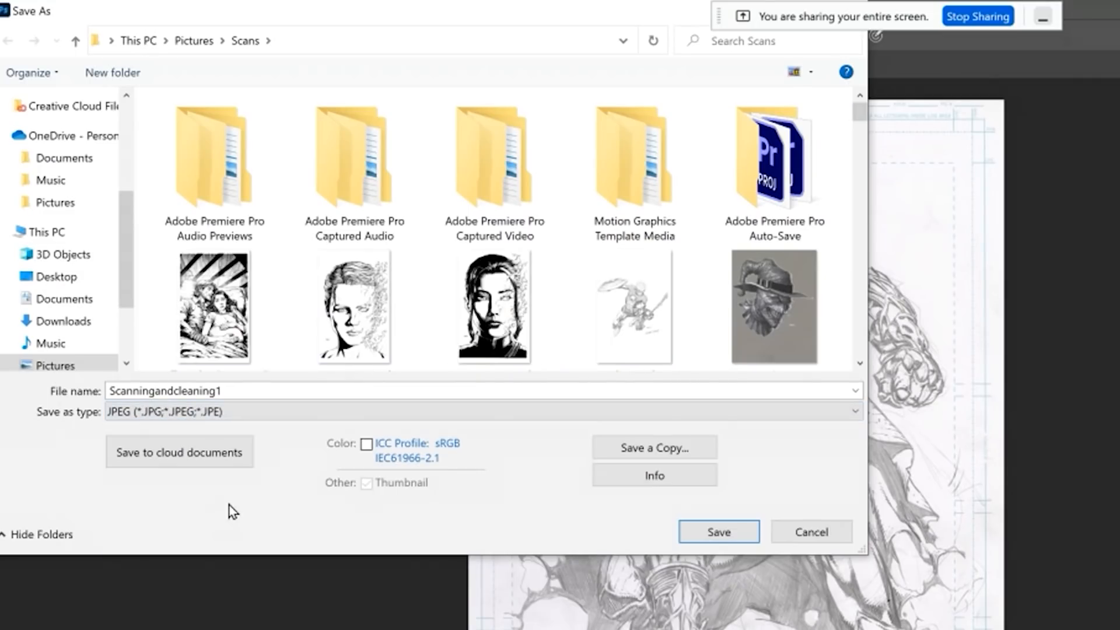
{"action": "left_click", "coordinate": [717, 532]}
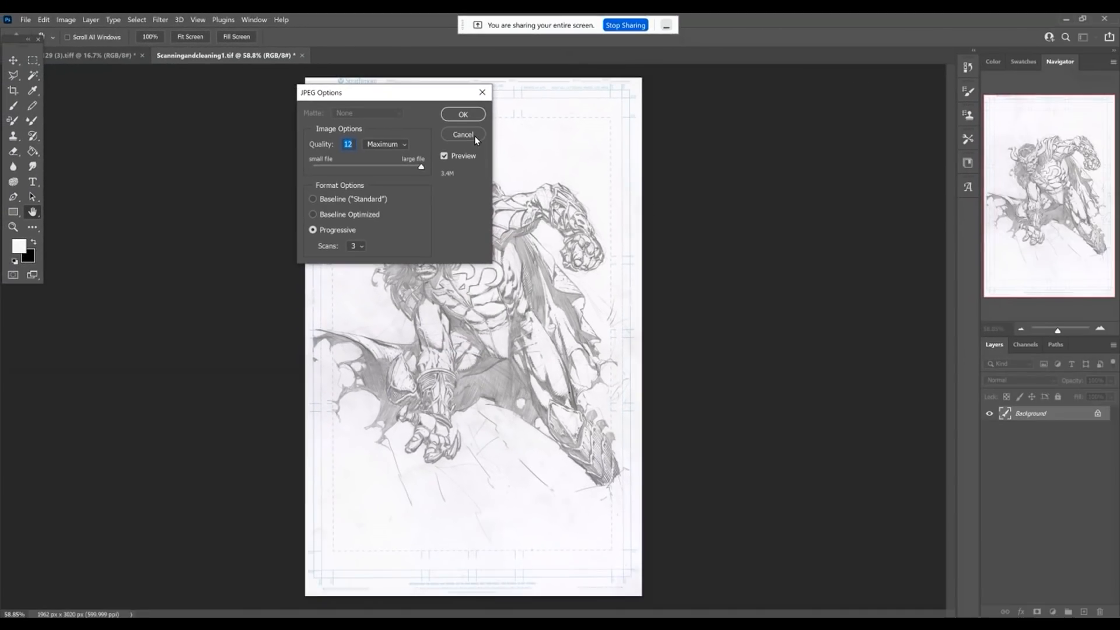
{"action": "left_click", "coordinate": [460, 114]}
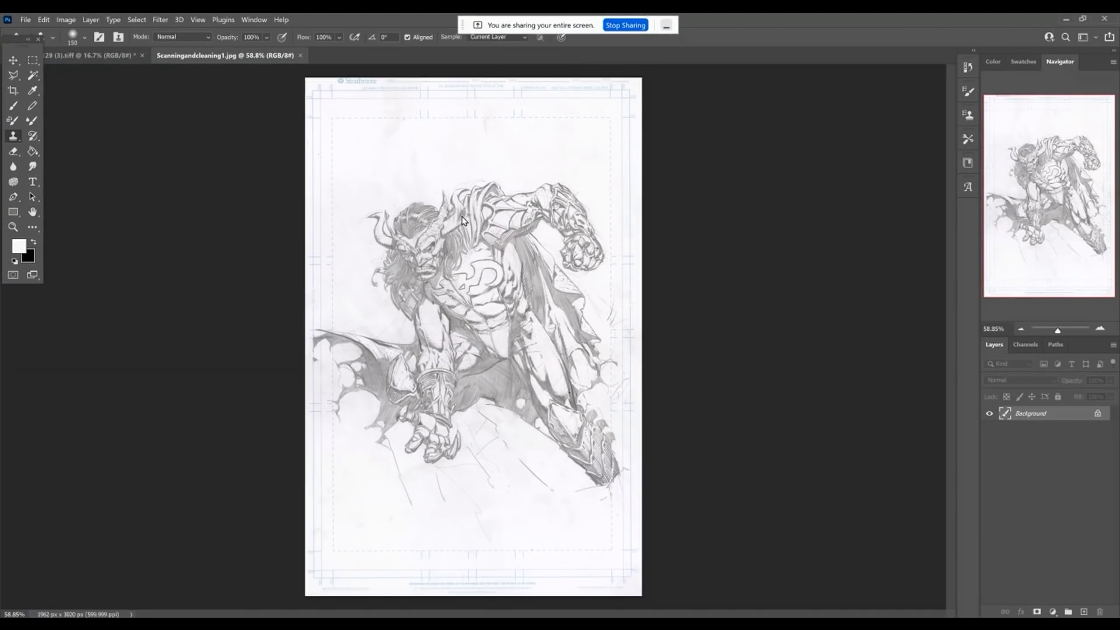
{"action": "scroll", "coordinate": [510, 385], "scroll_direction": "up", "scroll_amount": 1}
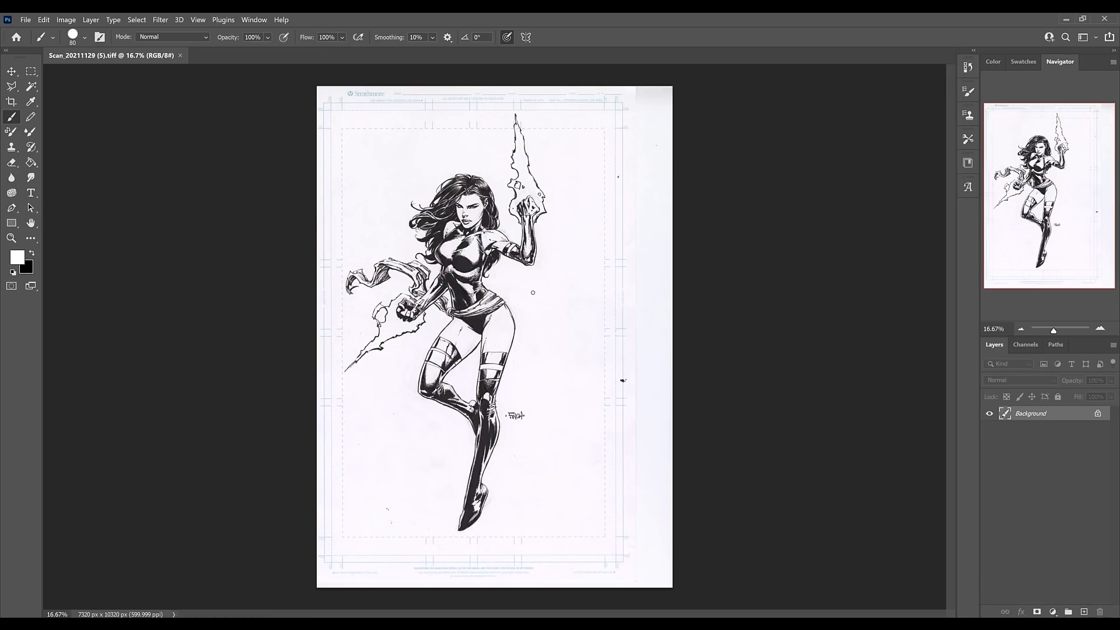
Crop the inked figure scan to 6467 x 10320 px, removing the blank strip beyond the page's right edge.
{"action": "left_click", "coordinate": [12, 102]}
{"action": "left_click_drag", "start_coordinate": [672, 337], "coordinate": [679, 335]}
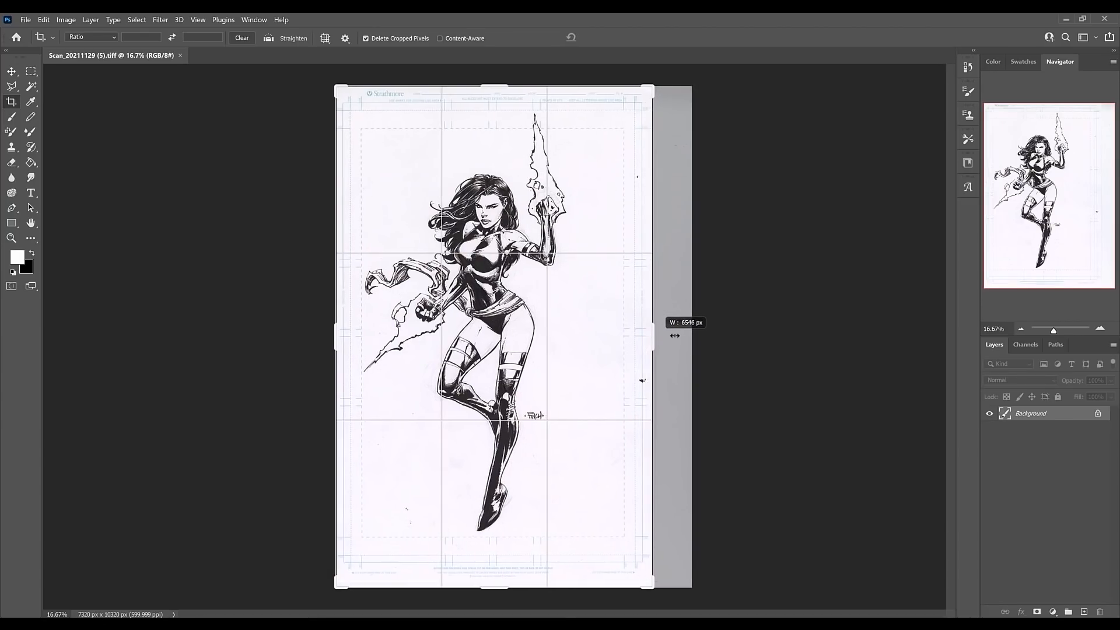
{"action": "key", "text": "Return"}
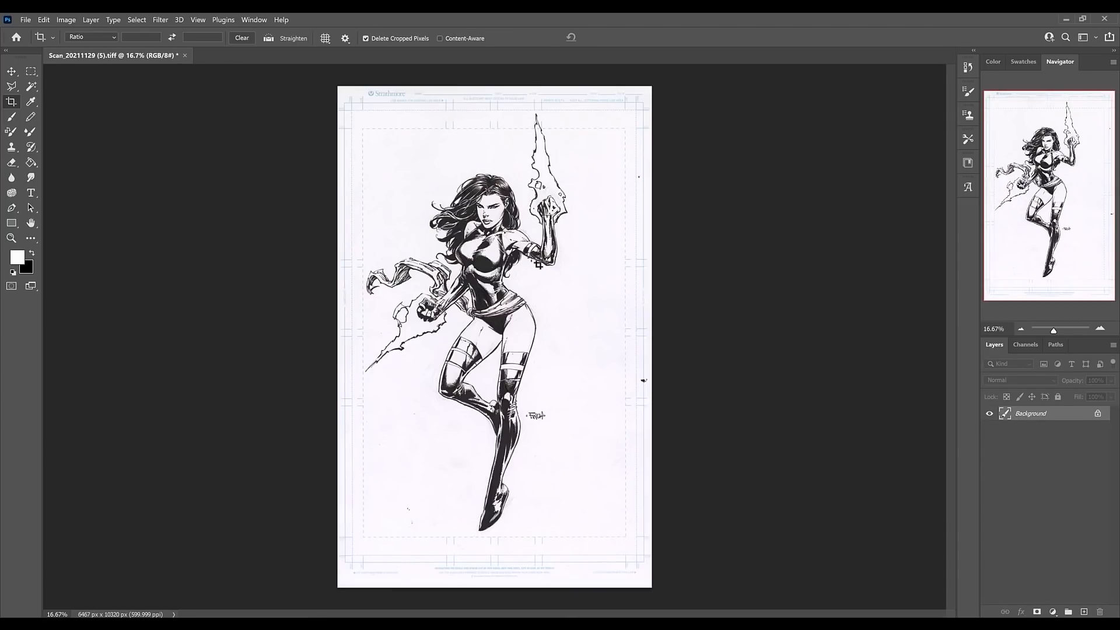
{"action": "left_click_drag", "start_coordinate": [568, 286], "coordinate": [635, 454]}
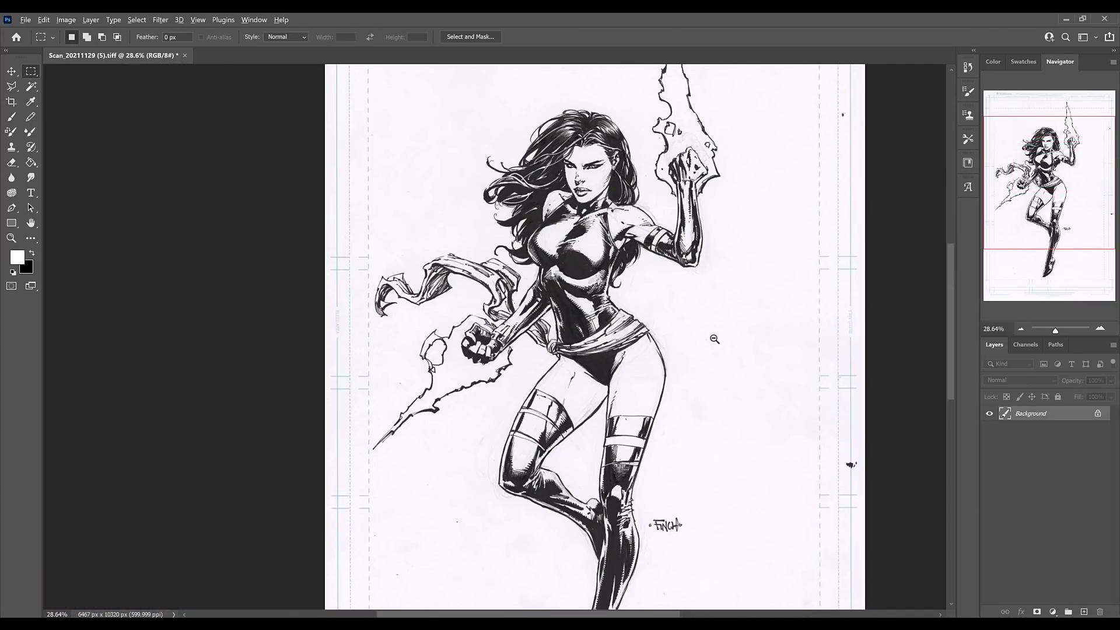
{"action": "left_click_drag", "start_coordinate": [714, 338], "coordinate": [695, 342]}
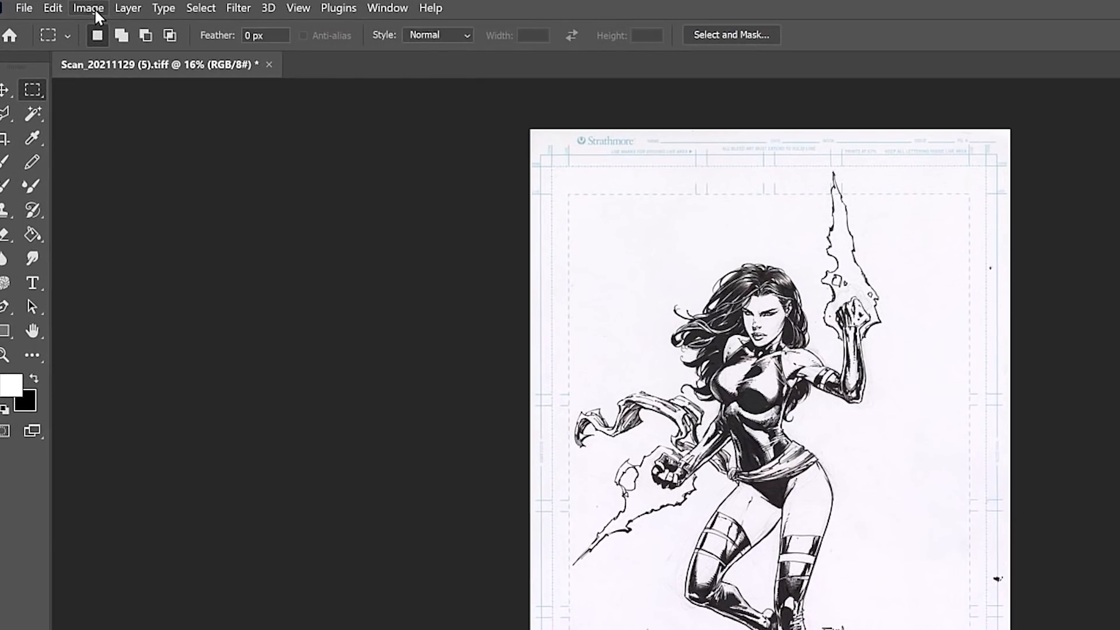
Apply a Black & White adjustment with Cyans set to 270% to drop the blue guide lines from the inked page.
{"action": "left_click", "coordinate": [69, 19]}
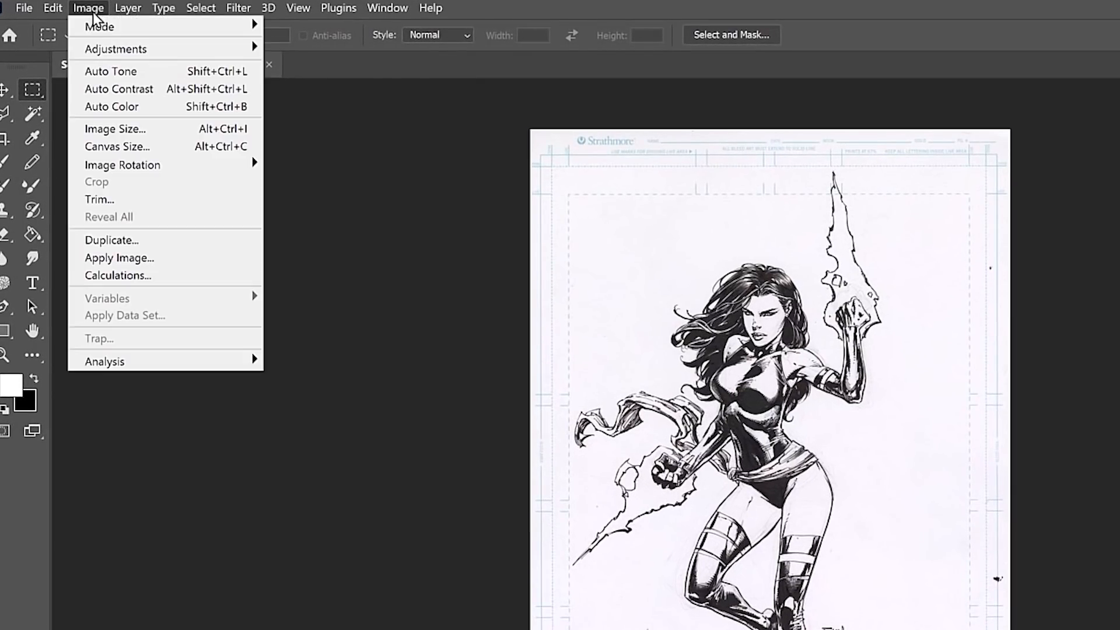
{"action": "mouse_move", "coordinate": [105, 56]}
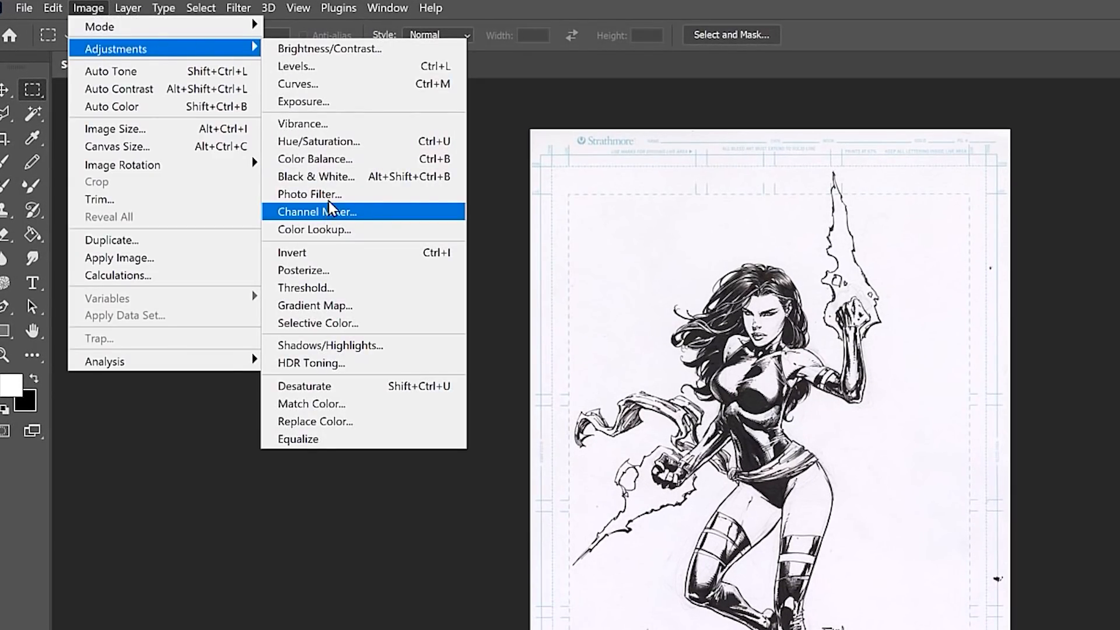
{"action": "left_click", "coordinate": [315, 176]}
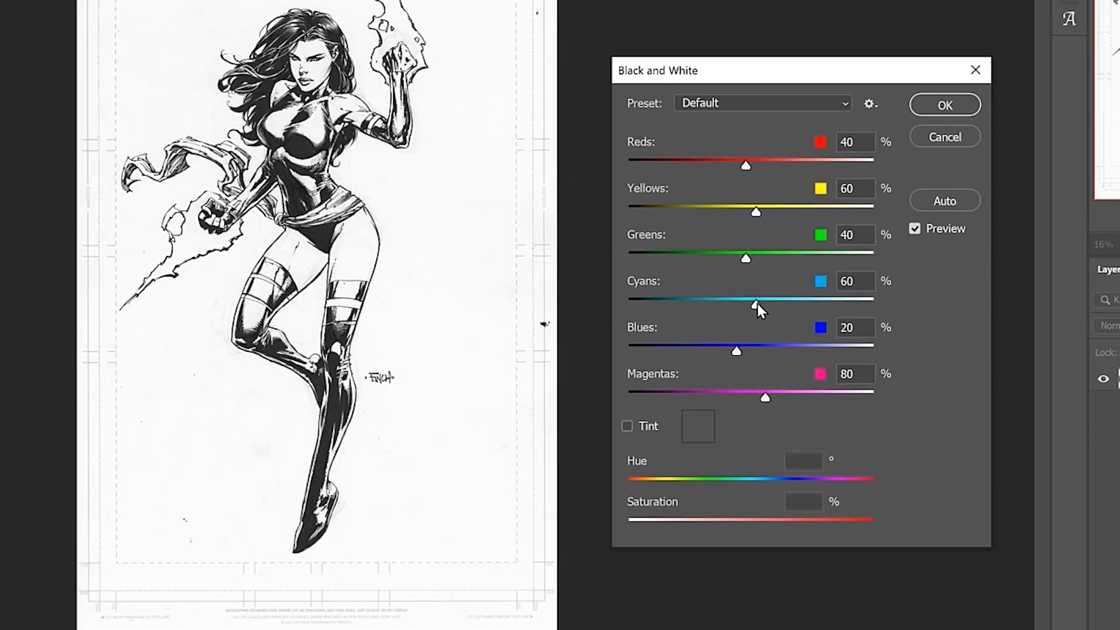
{"action": "left_click_drag", "start_coordinate": [757, 304], "coordinate": [801, 308]}
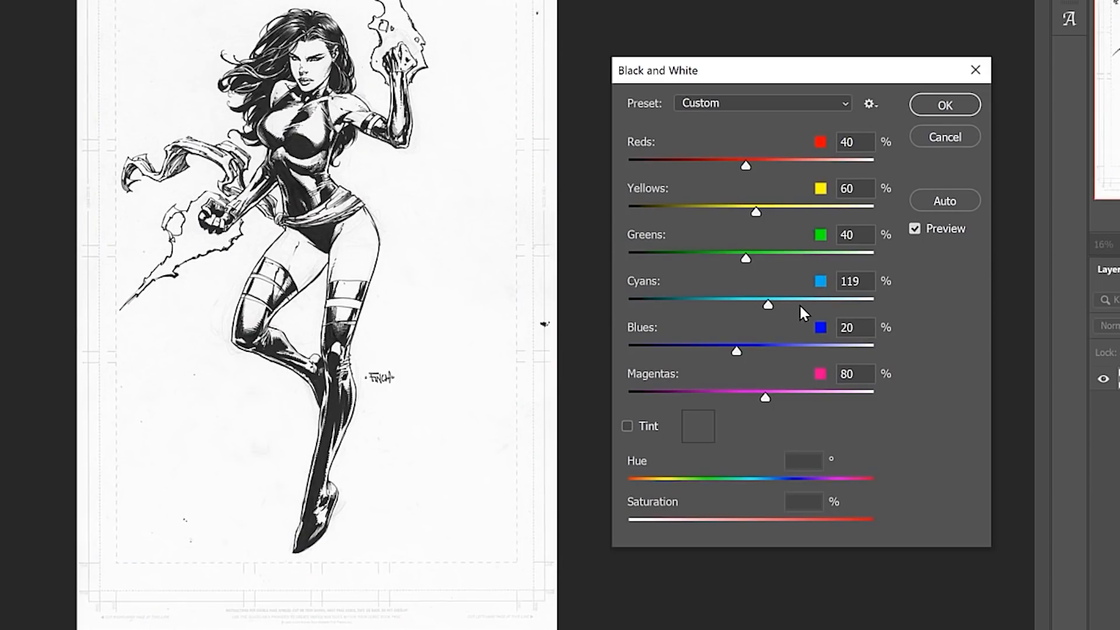
{"action": "left_click", "coordinate": [859, 304]}
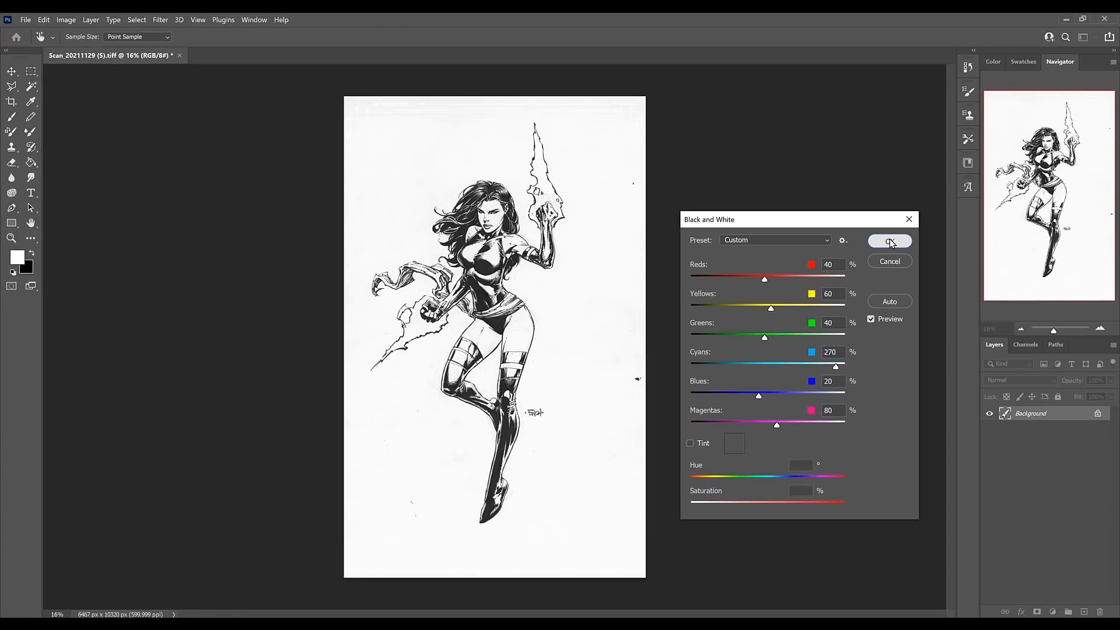
{"action": "left_click", "coordinate": [945, 104]}
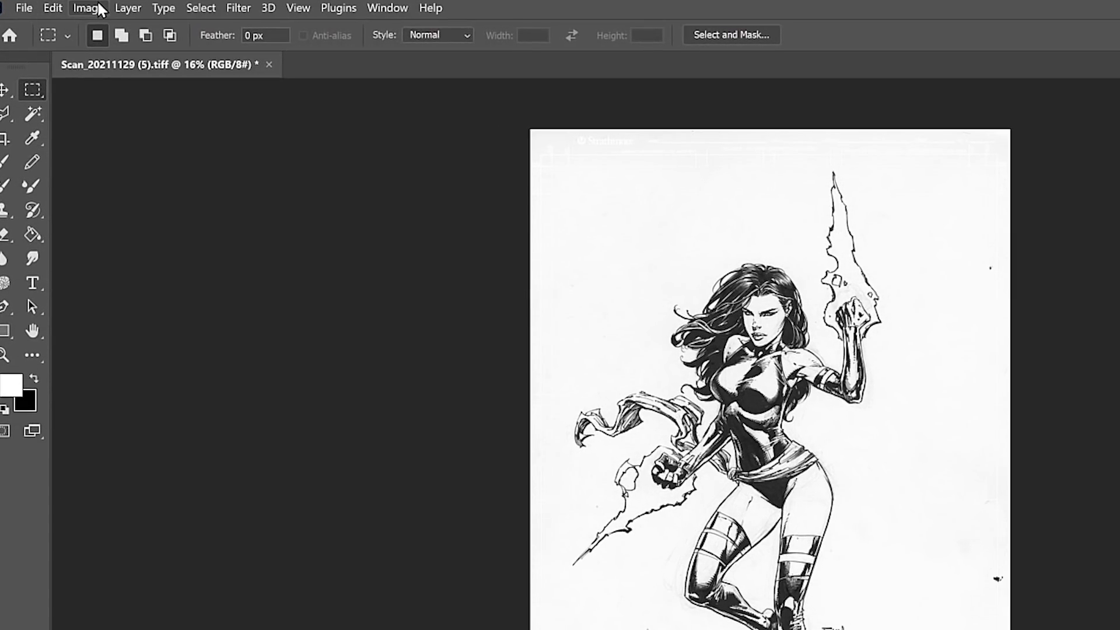
Apply Levels with the black input at 49 and a lowered white input to deepen the inks and whiten the paper.
{"action": "left_click", "coordinate": [66, 19]}
{"action": "mouse_move", "coordinate": [104, 49]}
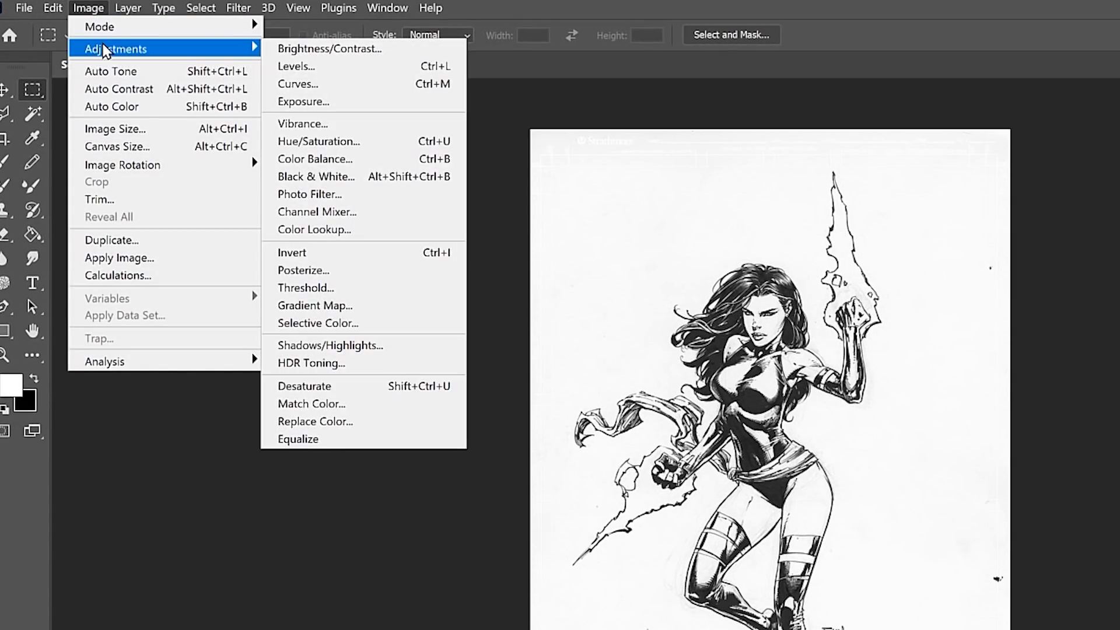
{"action": "left_click", "coordinate": [312, 67]}
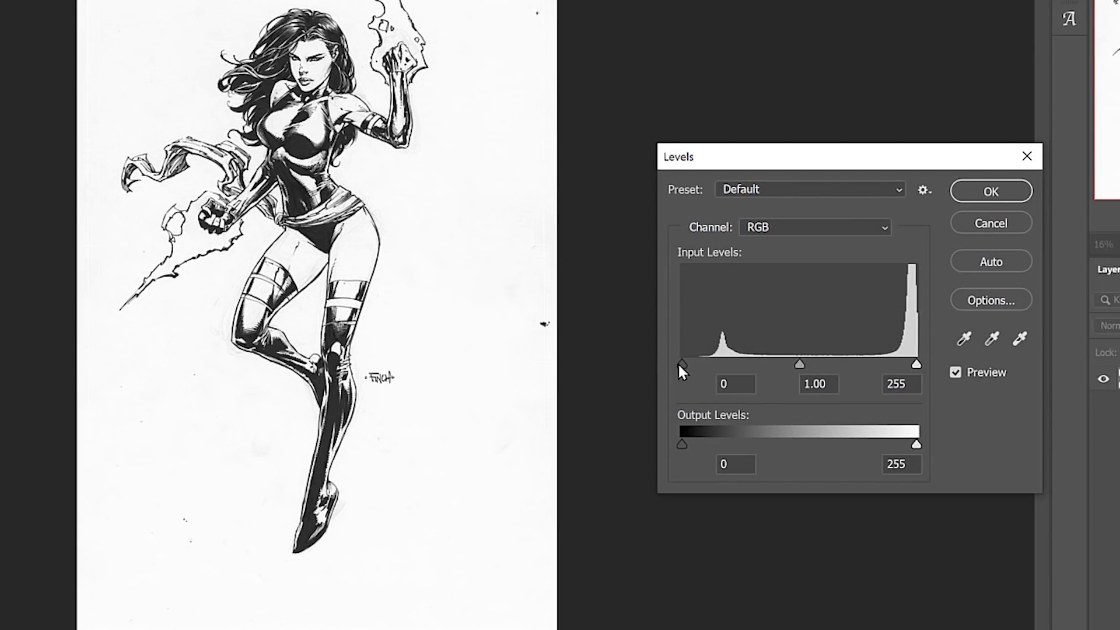
{"action": "left_click_drag", "start_coordinate": [680, 365], "coordinate": [727, 364]}
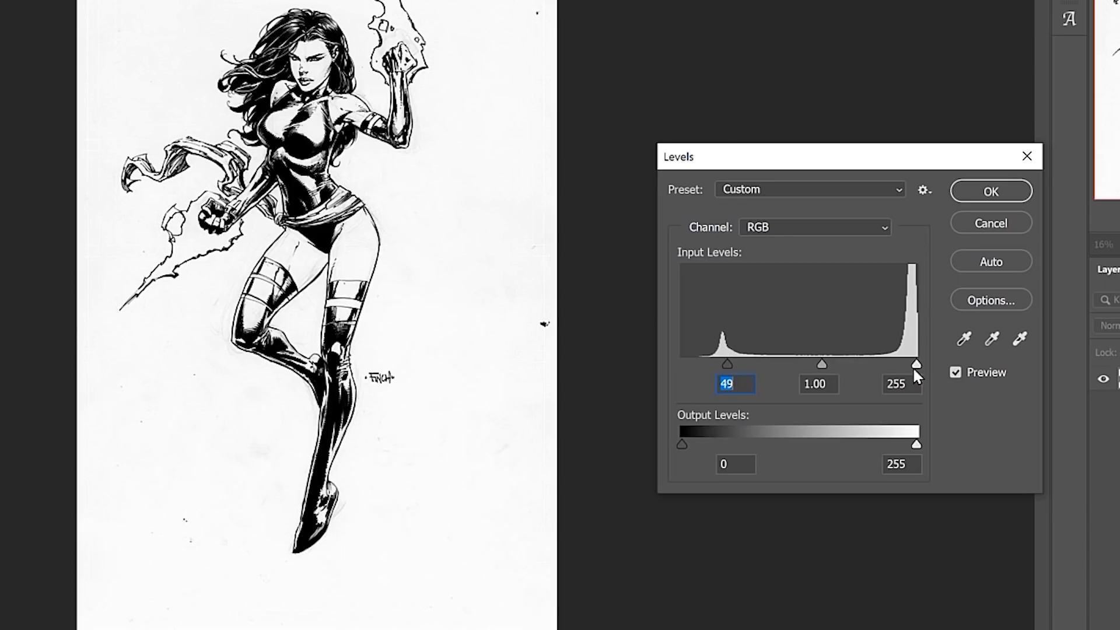
{"action": "left_click_drag", "start_coordinate": [916, 365], "coordinate": [902, 370]}
{"action": "left_click", "coordinate": [977, 193]}
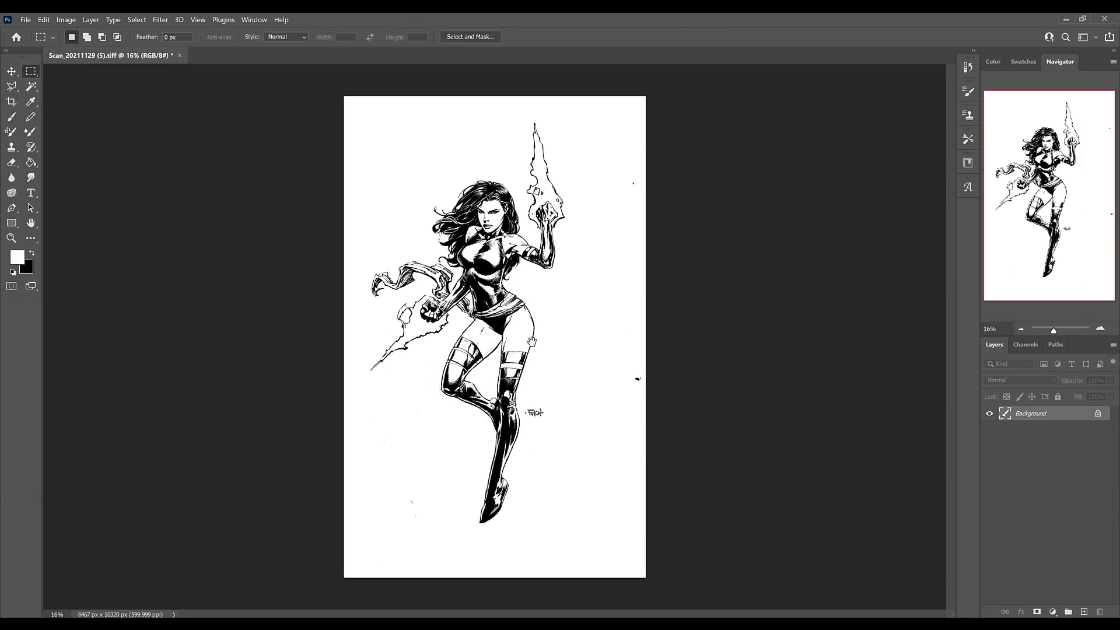
Examine the inked figure from the raised blade down to the lower legs for leftover pencil lines and specks.
{"action": "left_click_drag", "start_coordinate": [552, 330], "coordinate": [651, 244]}
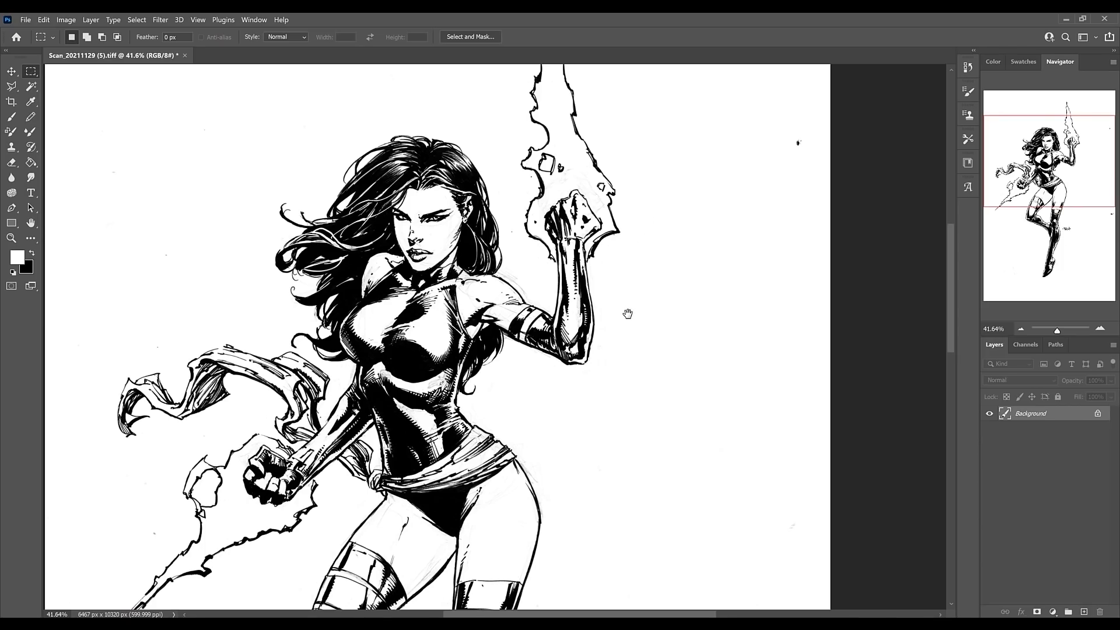
{"action": "left_click_drag", "start_coordinate": [625, 313], "coordinate": [614, 370]}
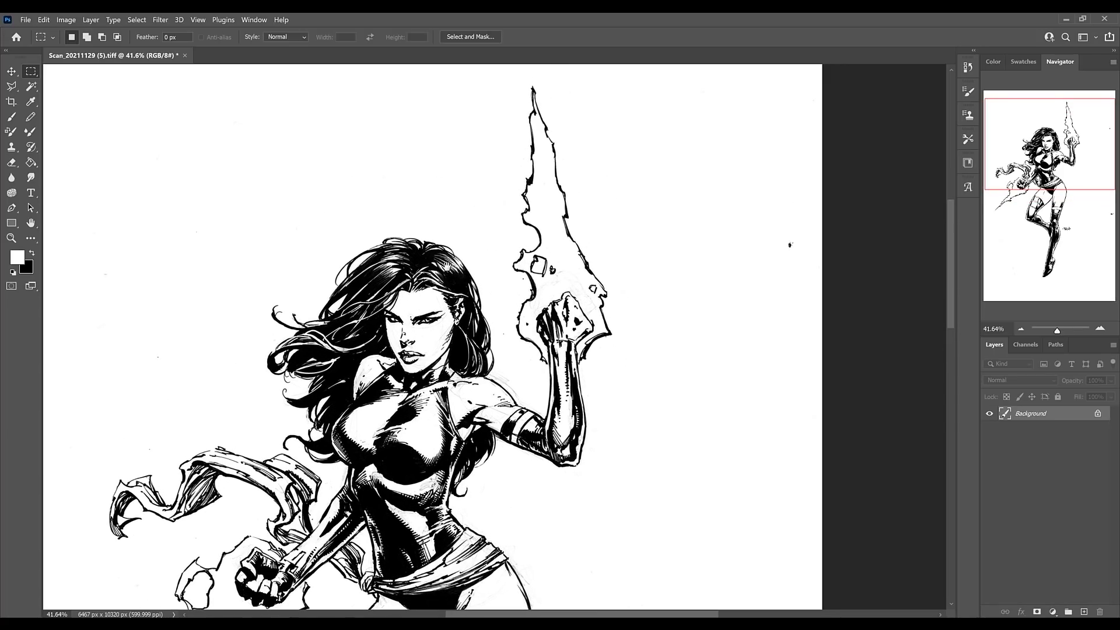
{"action": "left_click_drag", "start_coordinate": [447, 266], "coordinate": [464, 216]}
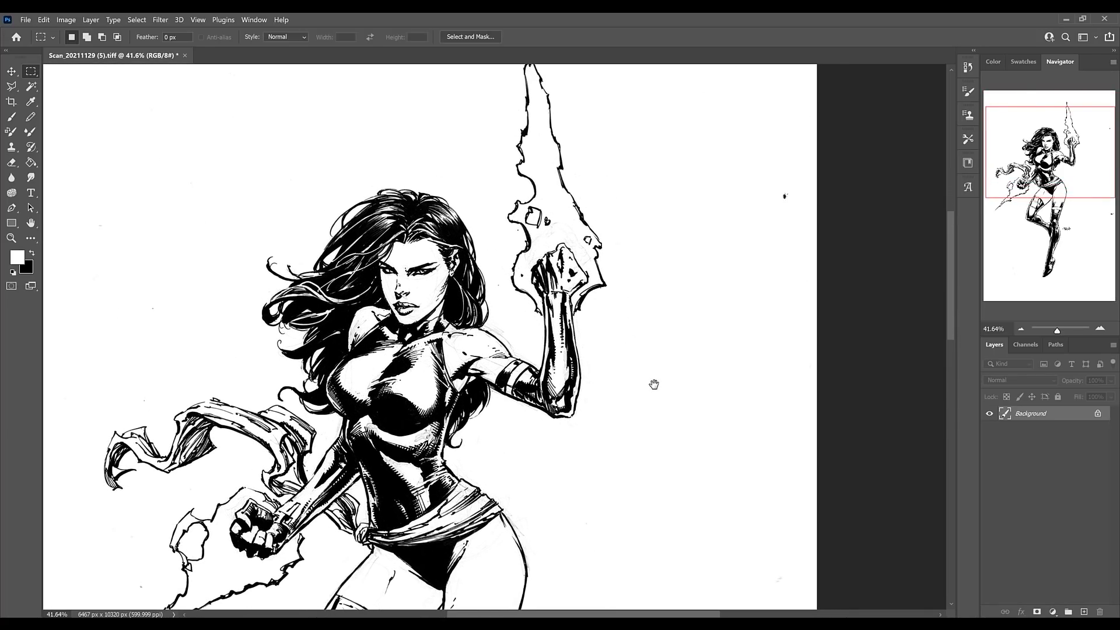
{"action": "left_click_drag", "start_coordinate": [652, 383], "coordinate": [645, 290]}
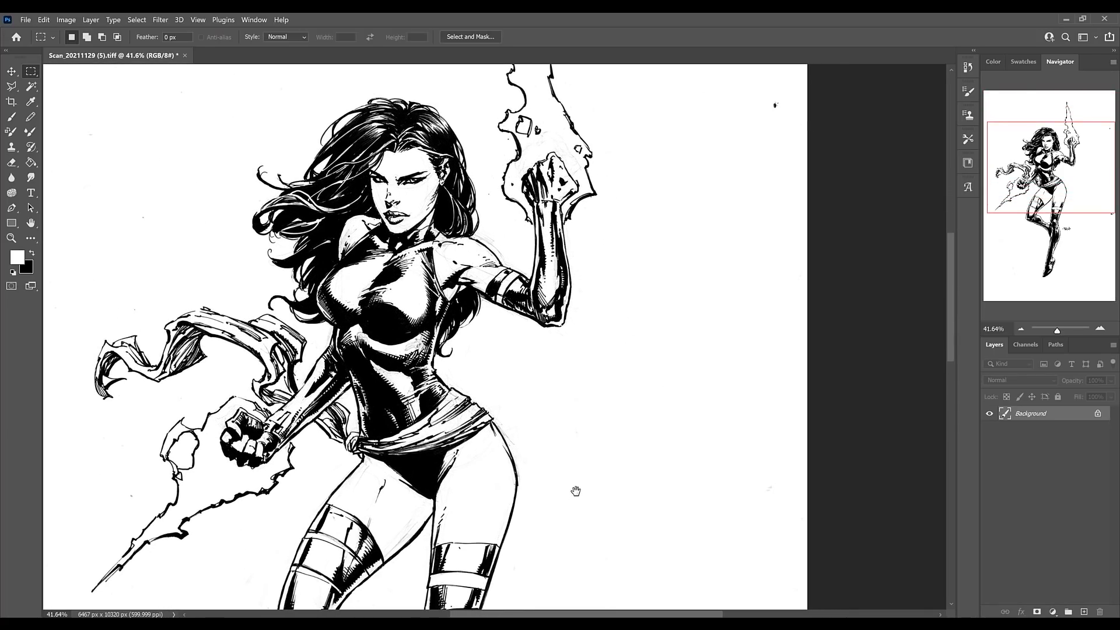
{"action": "left_click_drag", "start_coordinate": [575, 490], "coordinate": [560, 310]}
{"action": "scroll", "coordinate": [430, 350], "scroll_direction": "up", "scroll_amount": 5}
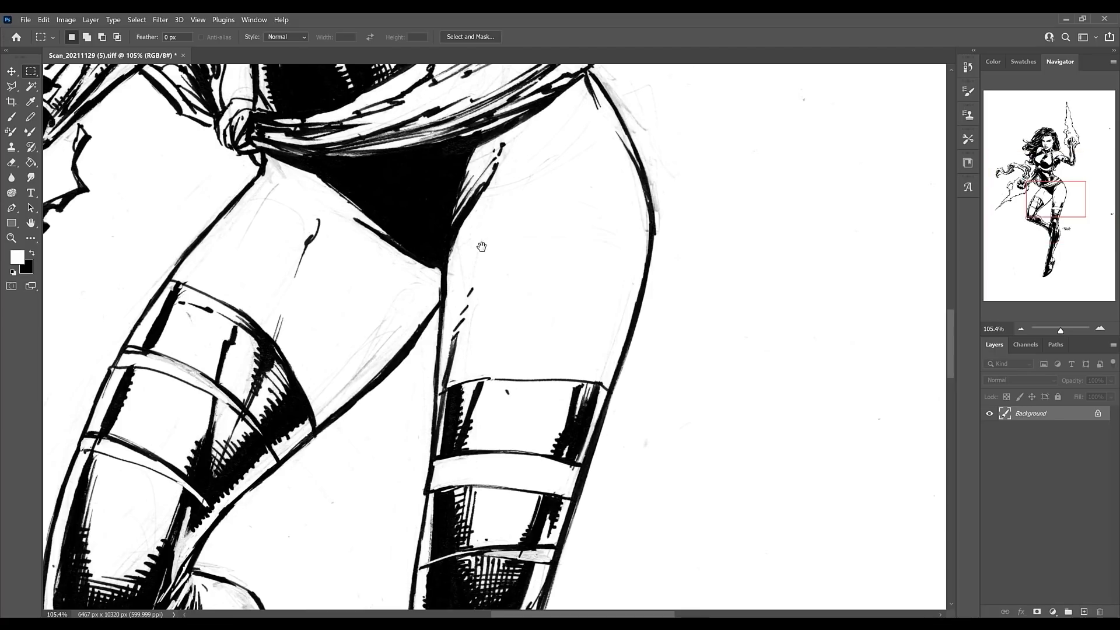
{"action": "left_click_drag", "start_coordinate": [314, 323], "coordinate": [319, 272]}
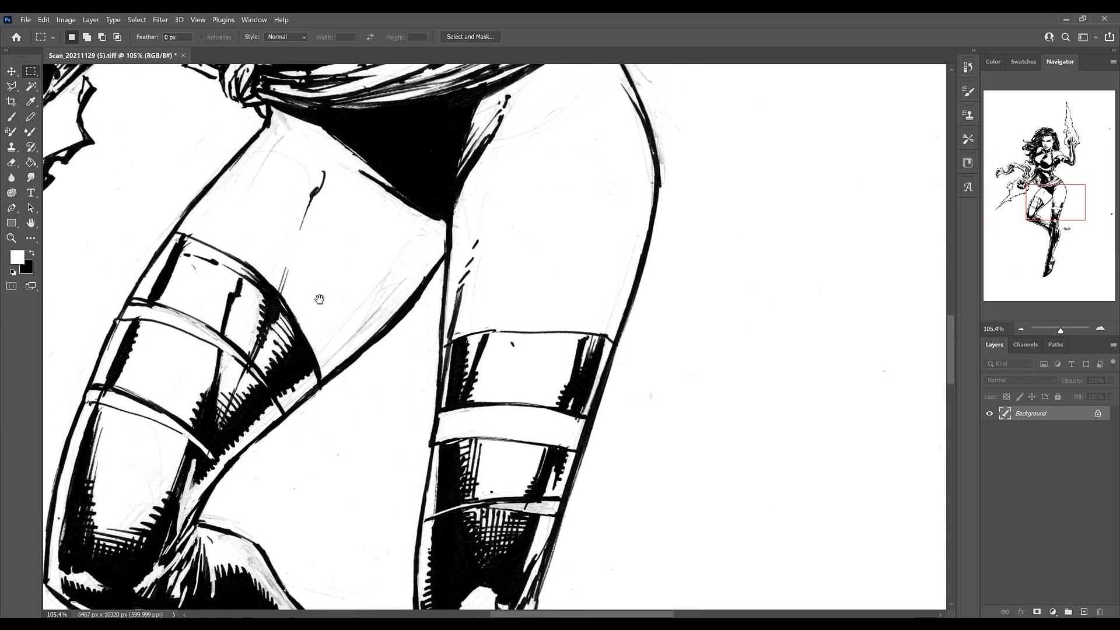
{"action": "left_click_drag", "start_coordinate": [409, 373], "coordinate": [444, 292]}
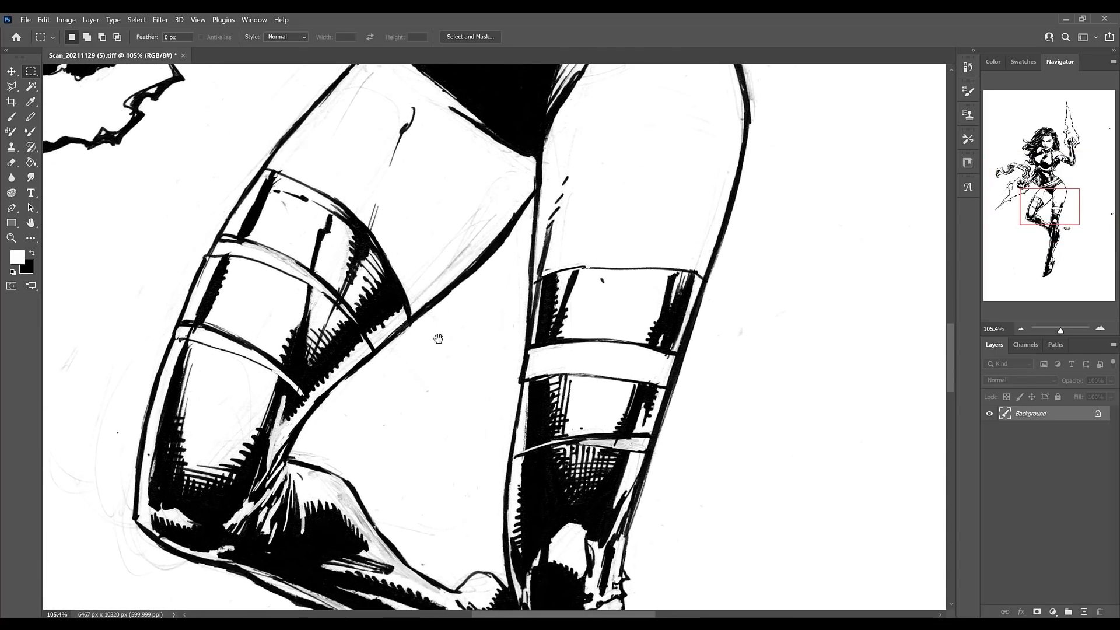
{"action": "left_click_drag", "start_coordinate": [437, 333], "coordinate": [472, 274]}
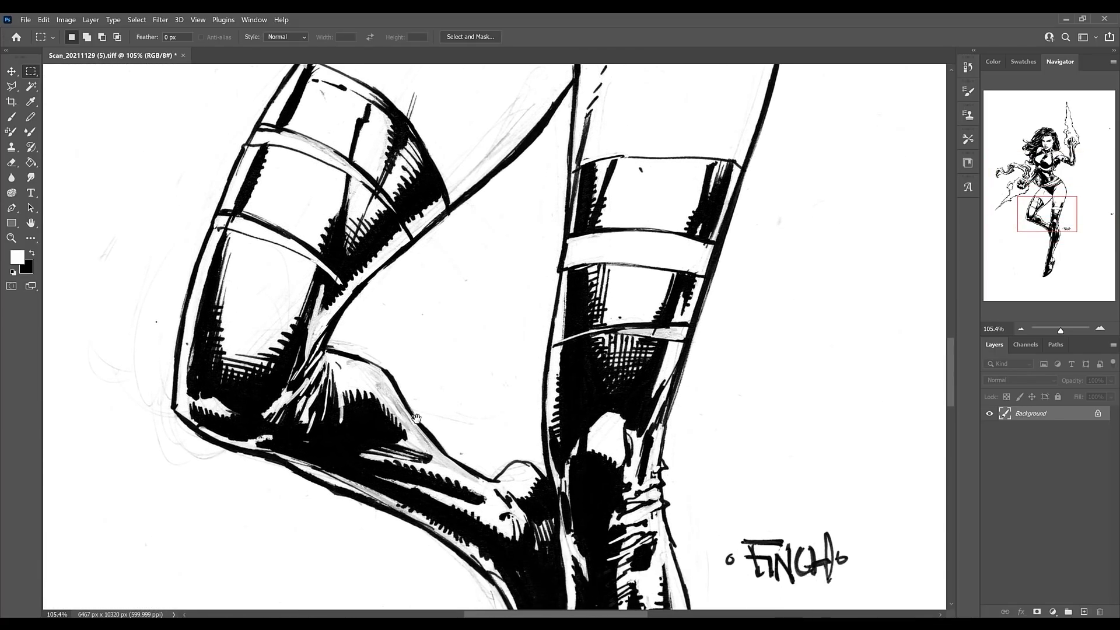
{"action": "left_click_drag", "start_coordinate": [417, 418], "coordinate": [435, 317]}
{"action": "left_click_drag", "start_coordinate": [521, 510], "coordinate": [464, 408]}
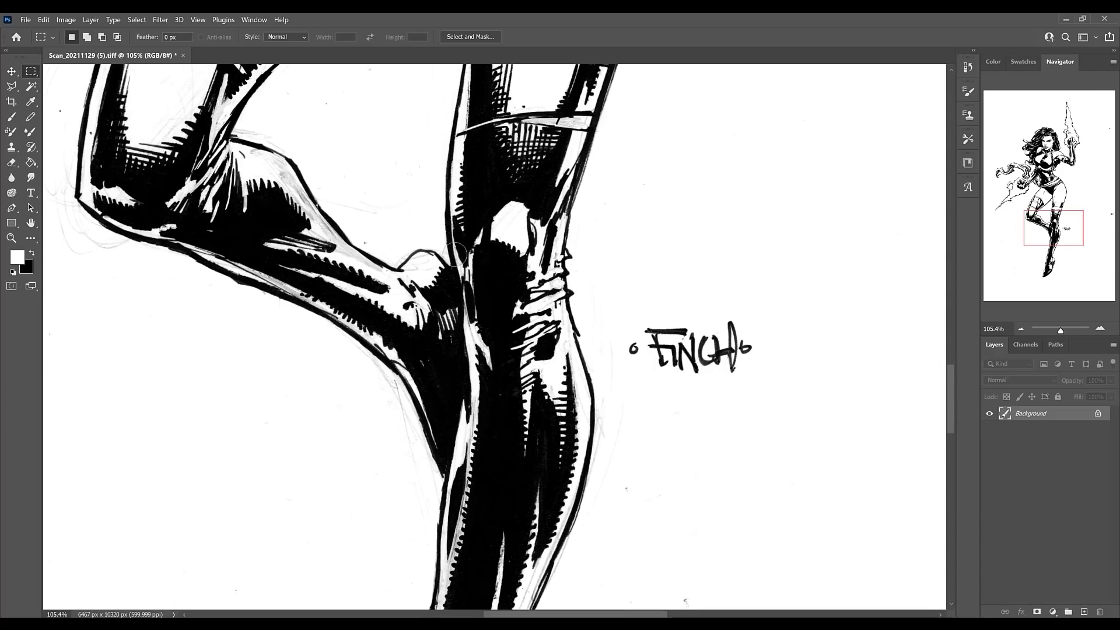
Paint white over the leftover pencil lines and specks in and around the lower legs with a size 35 brush.
{"action": "key", "text": "b"}
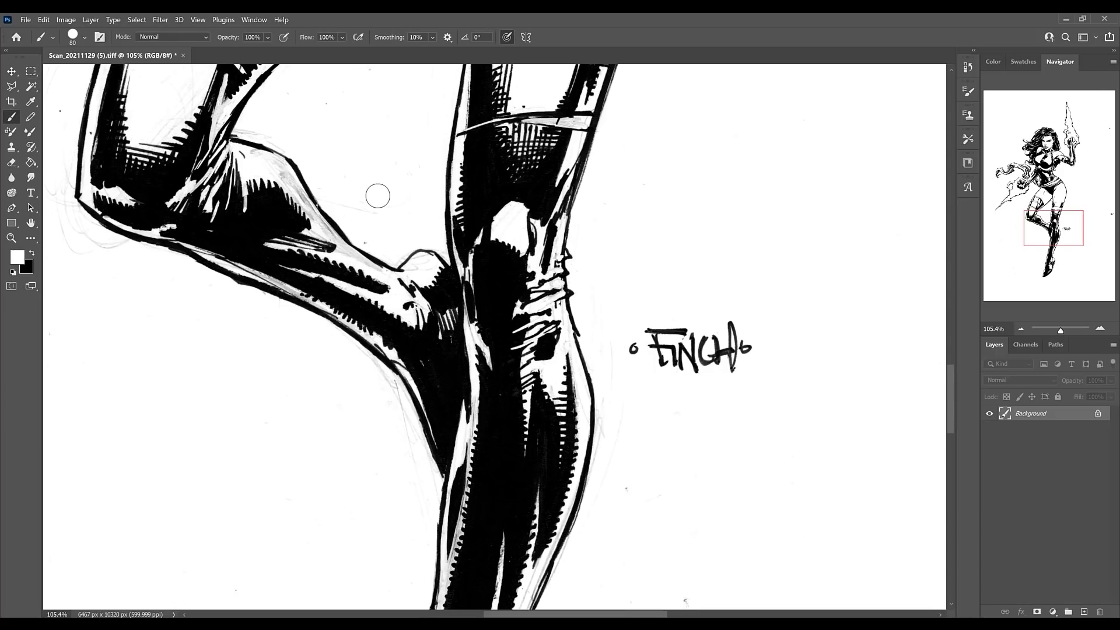
{"action": "key", "text": "bracketleft"}
{"action": "key", "text": "bracketleft"}
{"action": "key", "text": "bracketleft"}
{"action": "key", "text": "bracketleft"}
{"action": "key", "text": "bracketleft"}
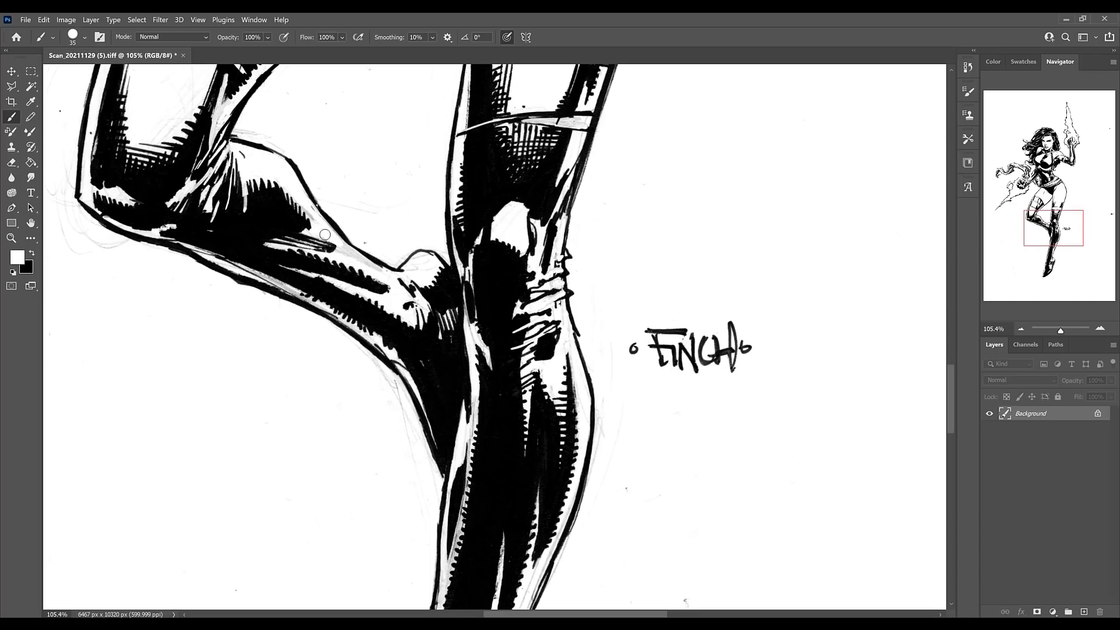
{"action": "left_click_drag", "start_coordinate": [343, 249], "coordinate": [377, 267]}
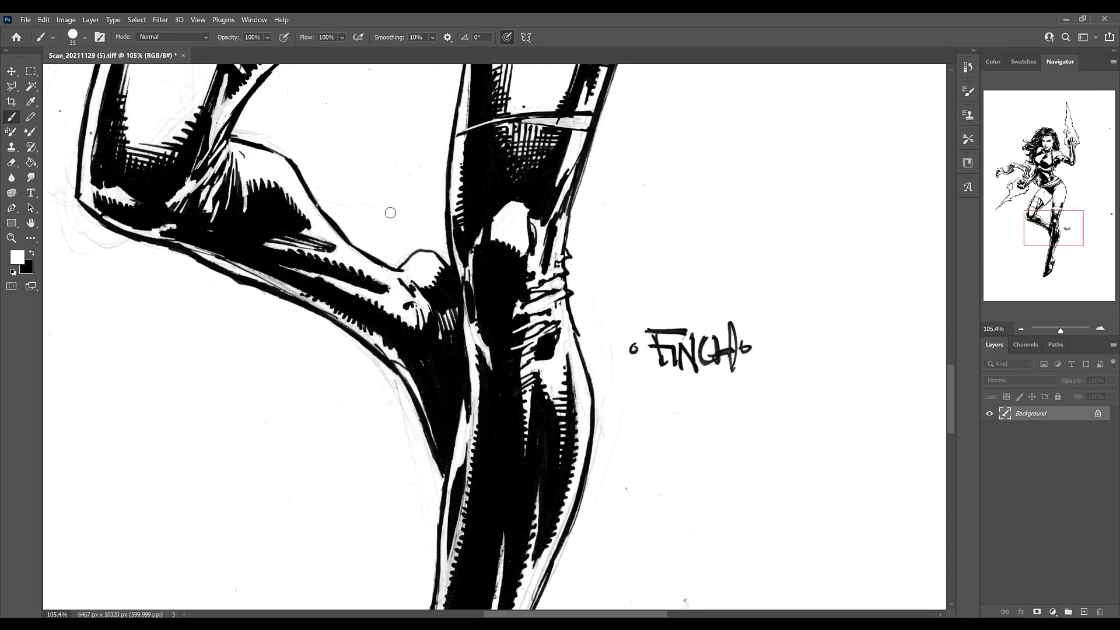
{"action": "left_click_drag", "start_coordinate": [390, 213], "coordinate": [465, 126]}
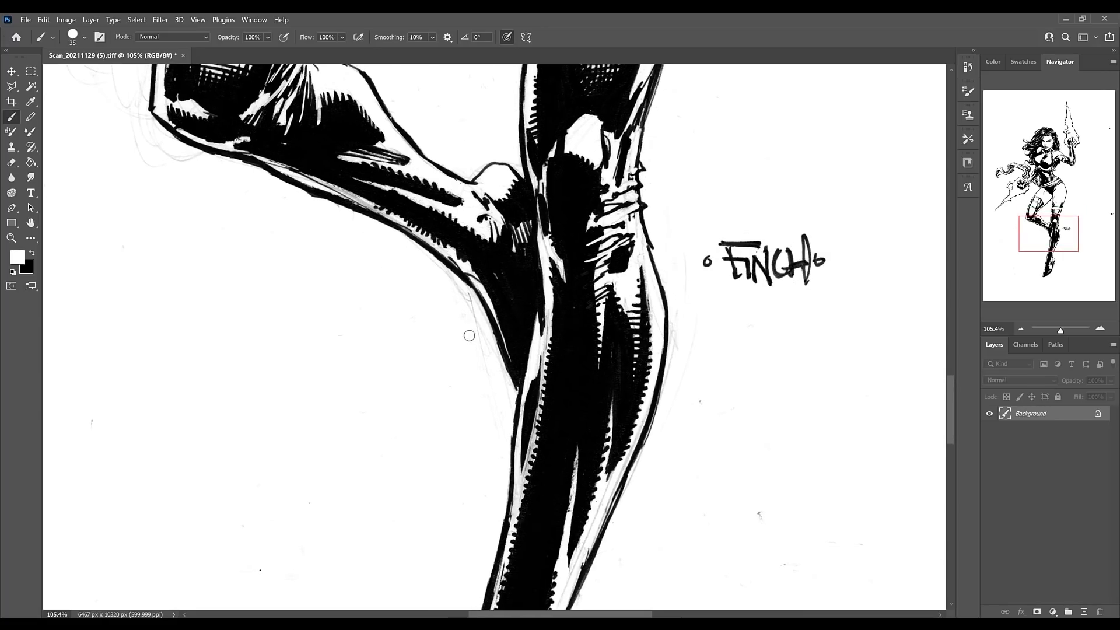
{"action": "left_click_drag", "start_coordinate": [470, 327], "coordinate": [444, 271]}
{"action": "left_click_drag", "start_coordinate": [679, 325], "coordinate": [662, 401]}
{"action": "key", "text": "ctrl+z"}
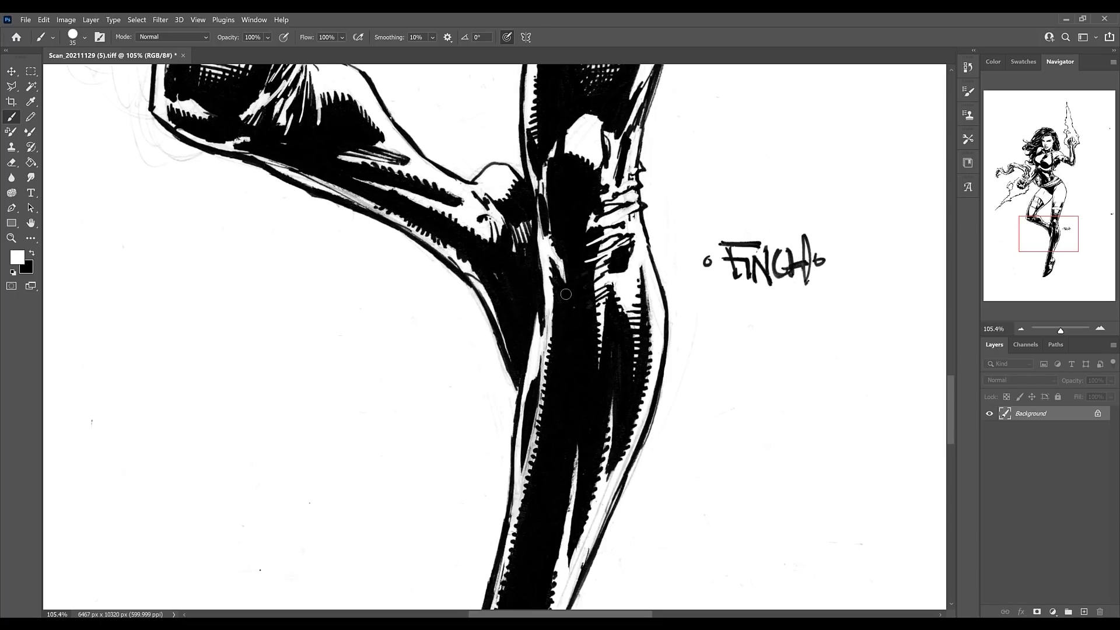
{"action": "key", "text": "x"}
{"action": "left_click_drag", "start_coordinate": [402, 324], "coordinate": [392, 301]}
{"action": "key", "text": "ctrl+z"}
{"action": "key", "text": "ctrl+z"}
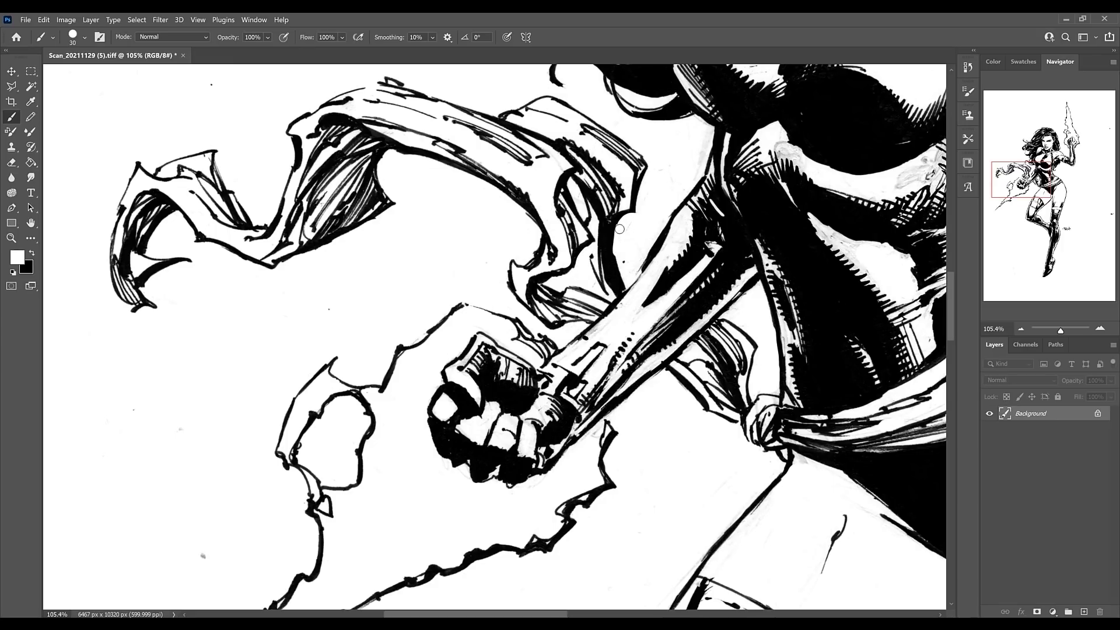
Paint white over the leftover specks and grey smudges around the sash, fist and torso with a size 30 brush.
{"action": "left_click_drag", "start_coordinate": [619, 229], "coordinate": [617, 265]}
{"action": "left_click_drag", "start_coordinate": [364, 248], "coordinate": [588, 223]}
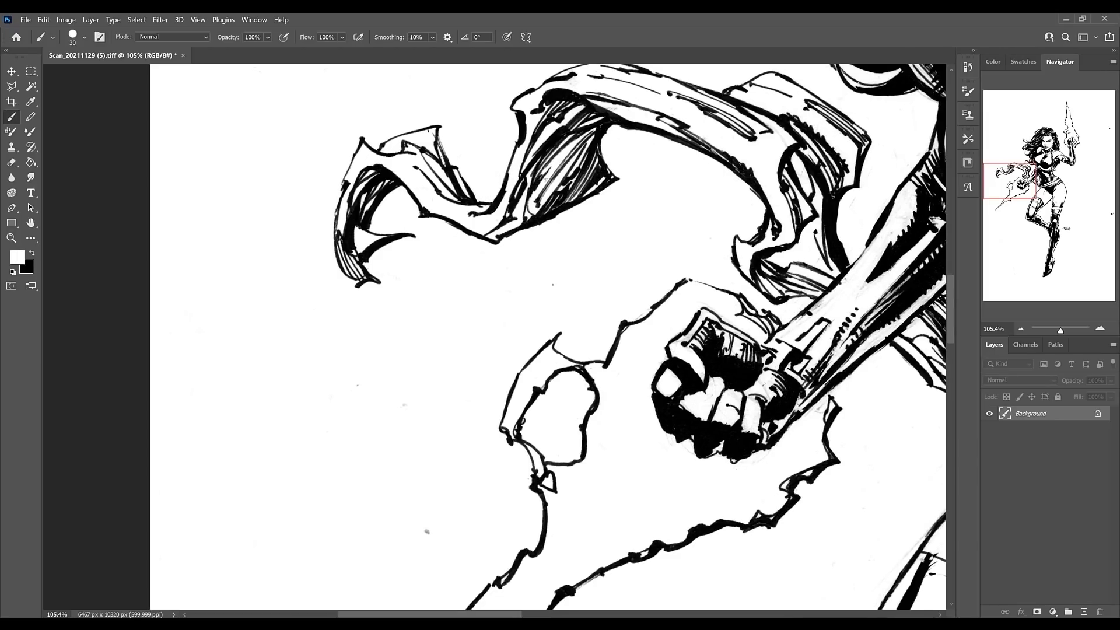
{"action": "left_click_drag", "start_coordinate": [715, 383], "coordinate": [497, 280]}
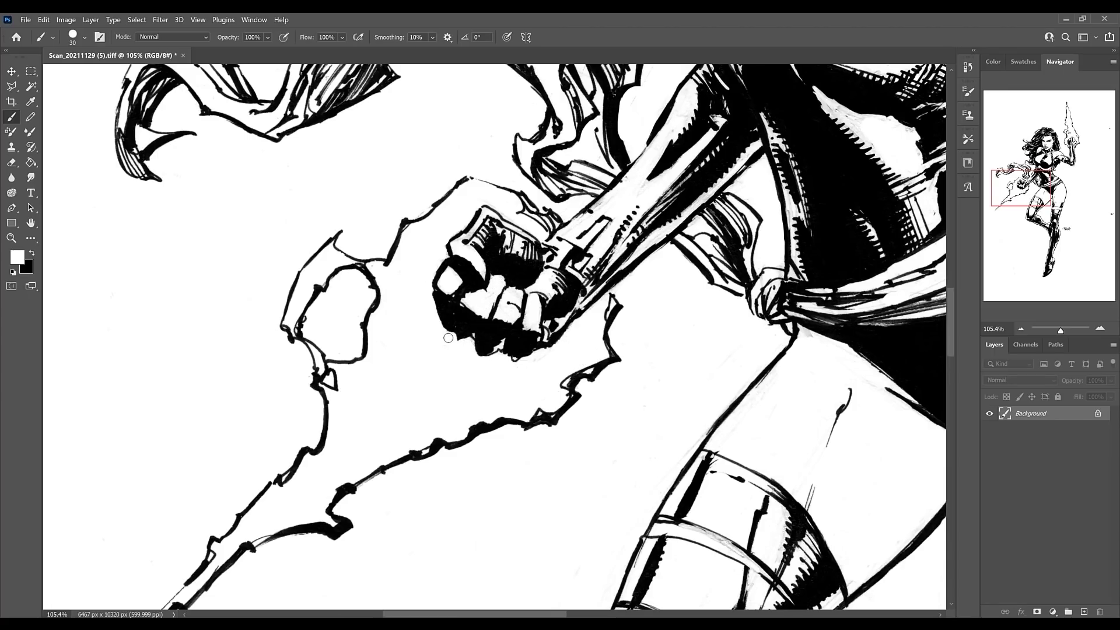
{"action": "left_click_drag", "start_coordinate": [728, 382], "coordinate": [469, 336]}
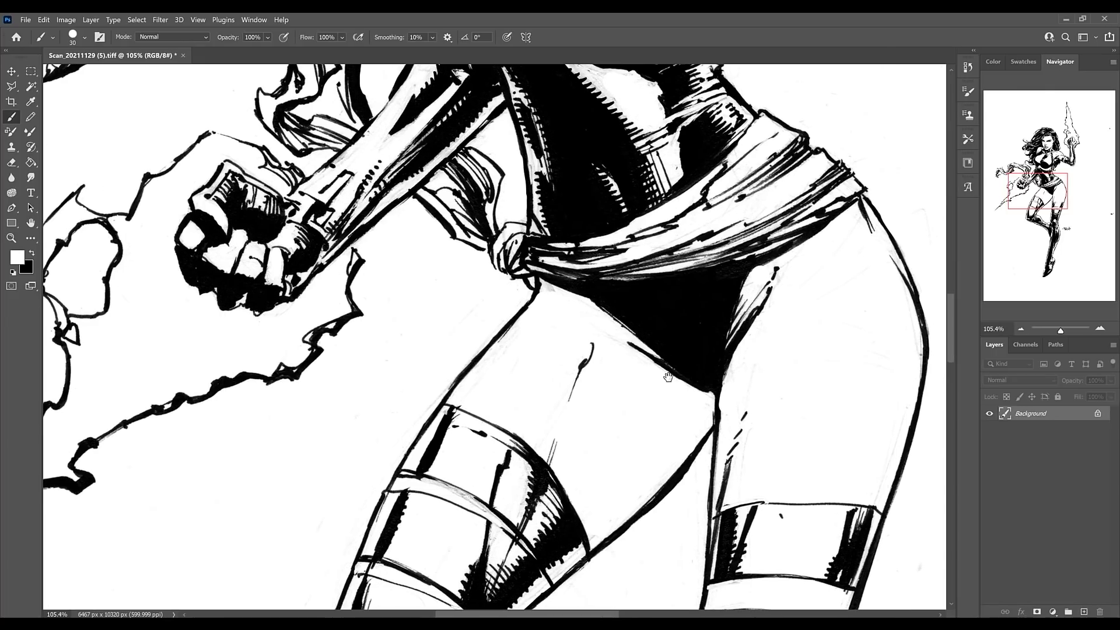
{"action": "left_click_drag", "start_coordinate": [744, 380], "coordinate": [534, 499]}
{"action": "left_click_drag", "start_coordinate": [542, 240], "coordinate": [592, 388]}
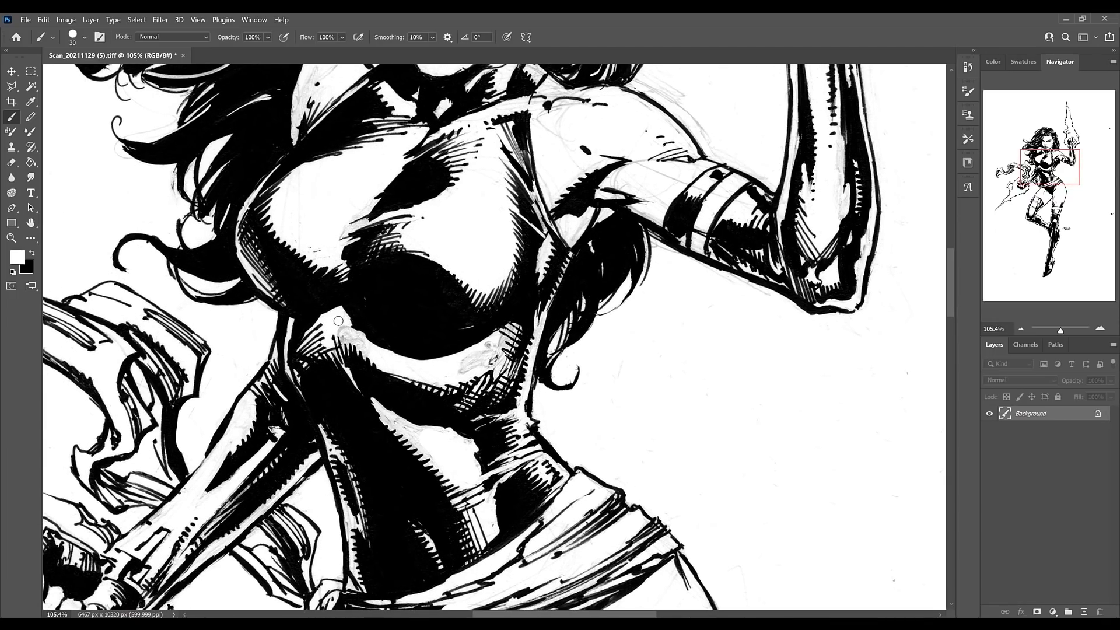
{"action": "left_click_drag", "start_coordinate": [362, 345], "coordinate": [344, 320]}
{"action": "left_click_drag", "start_coordinate": [336, 324], "coordinate": [347, 340]}
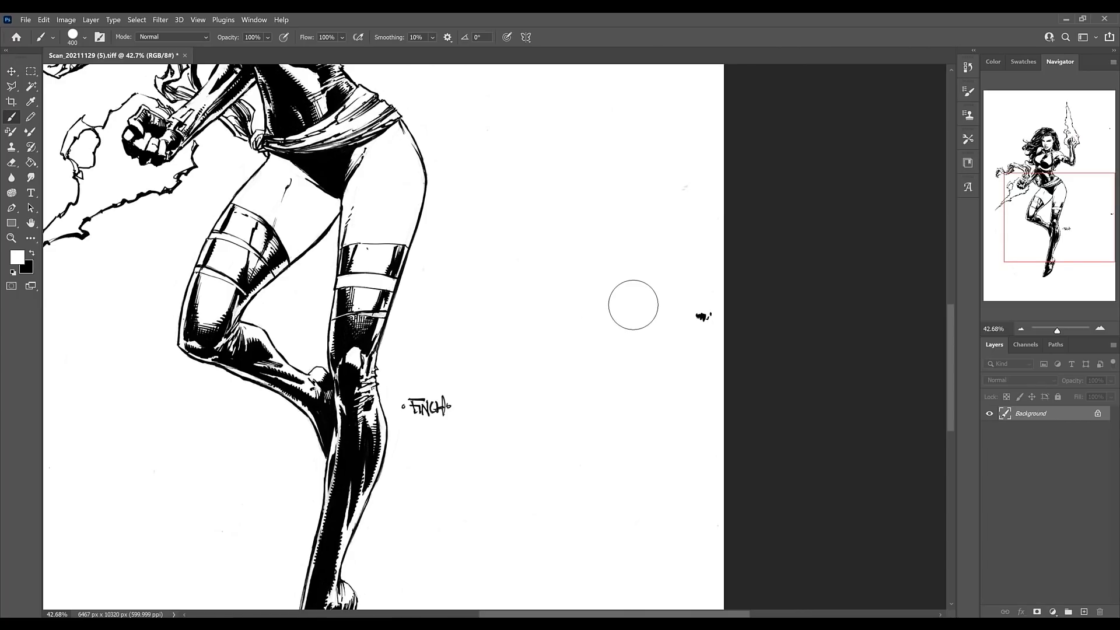
Paint white over the stray marks in the page margins beside the figure with a size 400 brush.
{"action": "left_click", "coordinate": [703, 317]}
{"action": "key", "text": "ISO_Level3_Shift"}
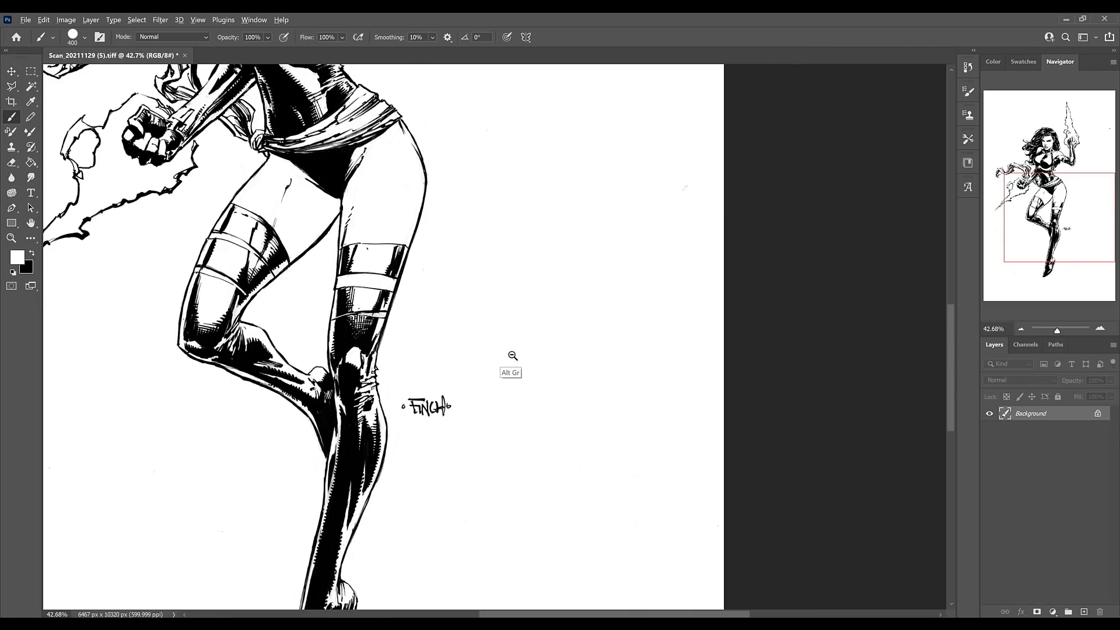
{"action": "scroll", "coordinate": [512, 356], "scroll_direction": "down", "scroll_amount": 6}
{"action": "key", "text": "ctrl+0"}
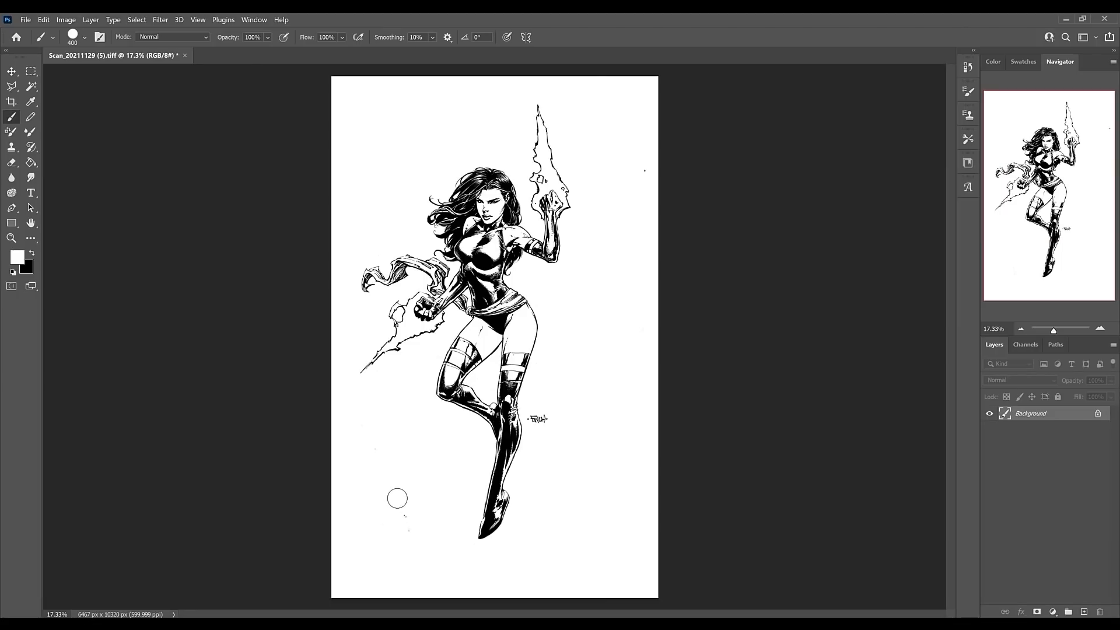
{"action": "left_click_drag", "start_coordinate": [397, 498], "coordinate": [406, 533]}
Examine the cleaned figure from the face and torso down to the boots for remaining marks.
{"action": "scroll", "coordinate": [513, 303], "scroll_direction": "up", "scroll_amount": 3}
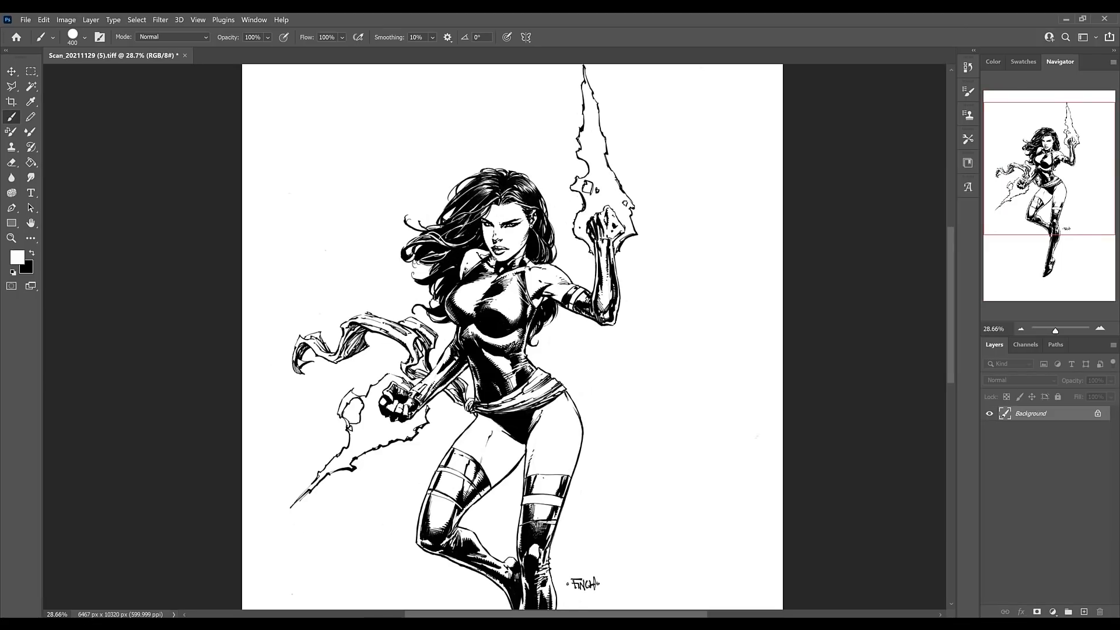
{"action": "scroll", "coordinate": [514, 303], "scroll_direction": "up", "scroll_amount": 4}
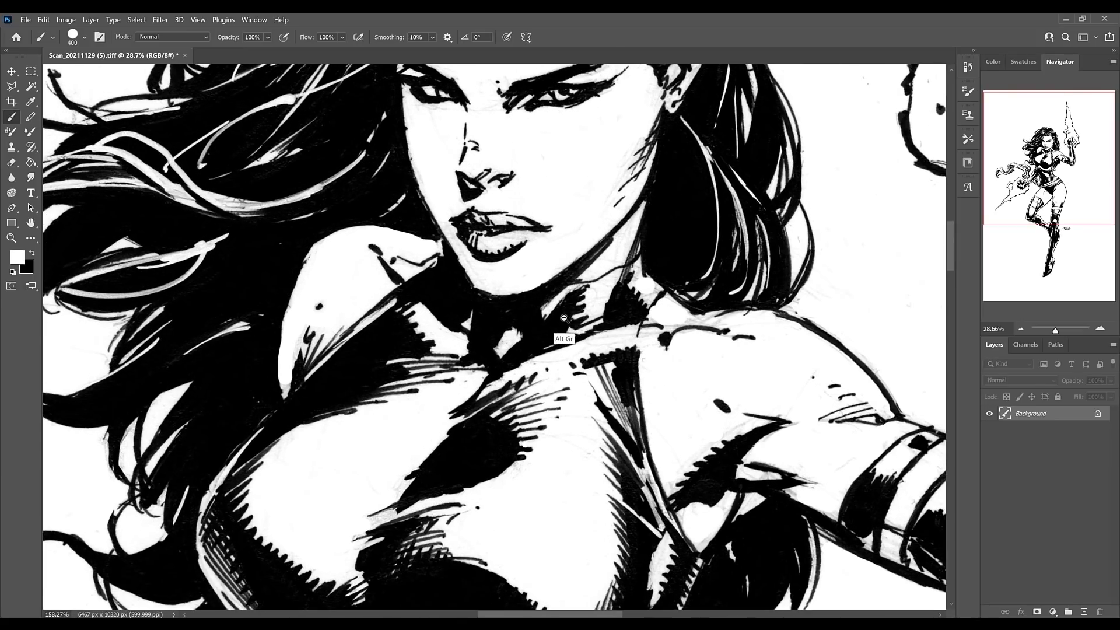
{"action": "scroll", "coordinate": [519, 306], "scroll_direction": "down", "scroll_amount": 5}
{"action": "scroll", "coordinate": [523, 308], "scroll_direction": "down", "scroll_amount": 3}
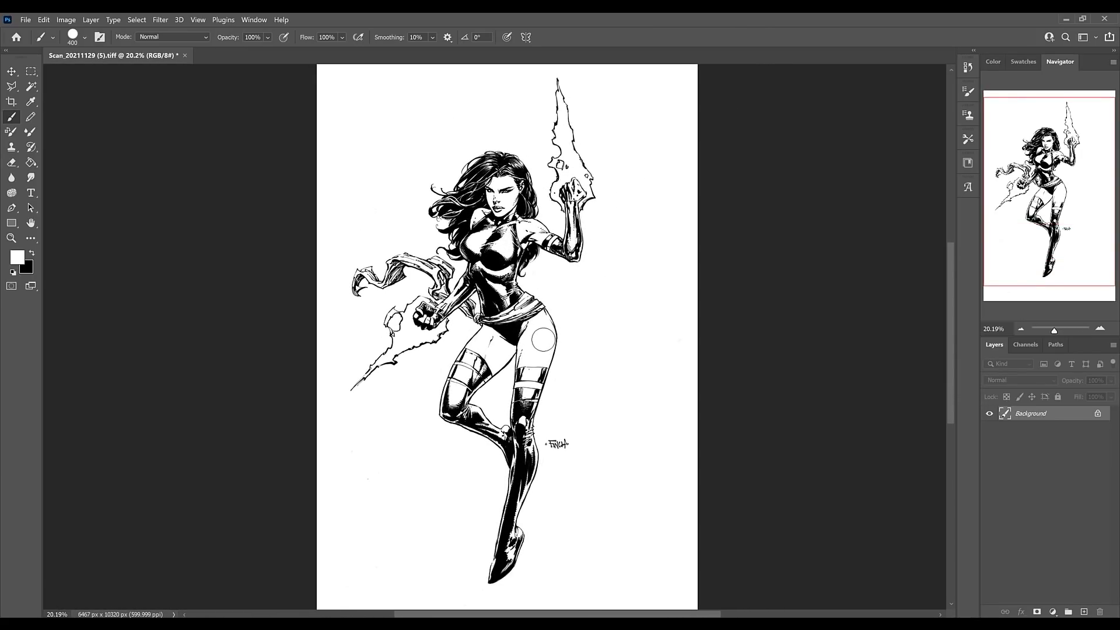
{"action": "scroll", "coordinate": [514, 374], "scroll_direction": "up", "scroll_amount": 4}
{"action": "left_click_drag", "start_coordinate": [553, 384], "coordinate": [567, 391]}
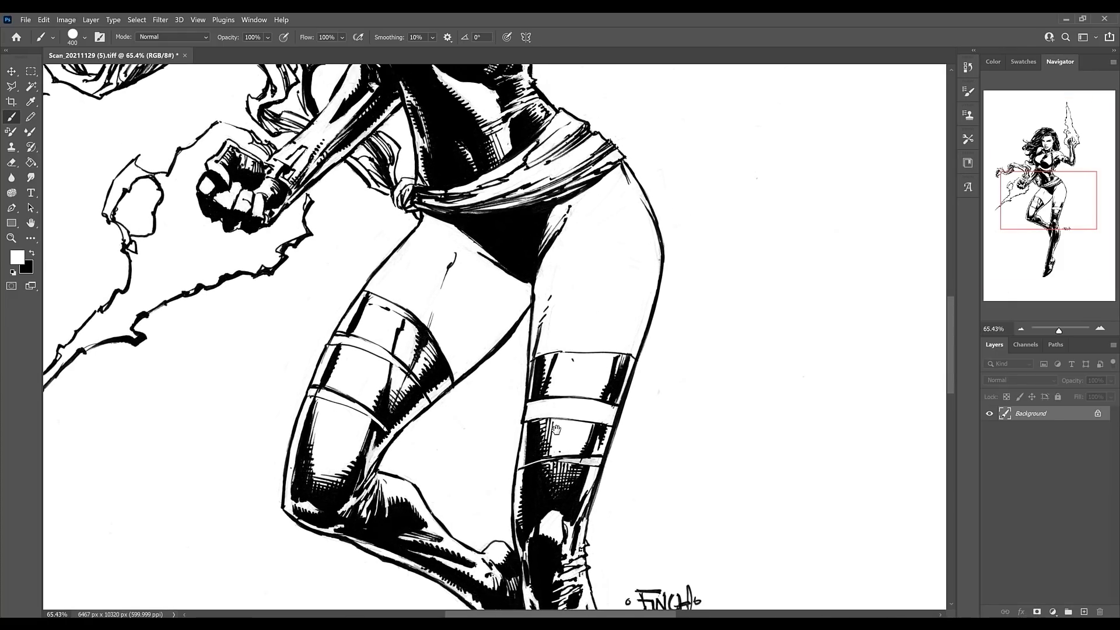
{"action": "left_click_drag", "start_coordinate": [555, 428], "coordinate": [547, 287]}
{"action": "scroll", "coordinate": [542, 351], "scroll_direction": "down", "scroll_amount": 5}
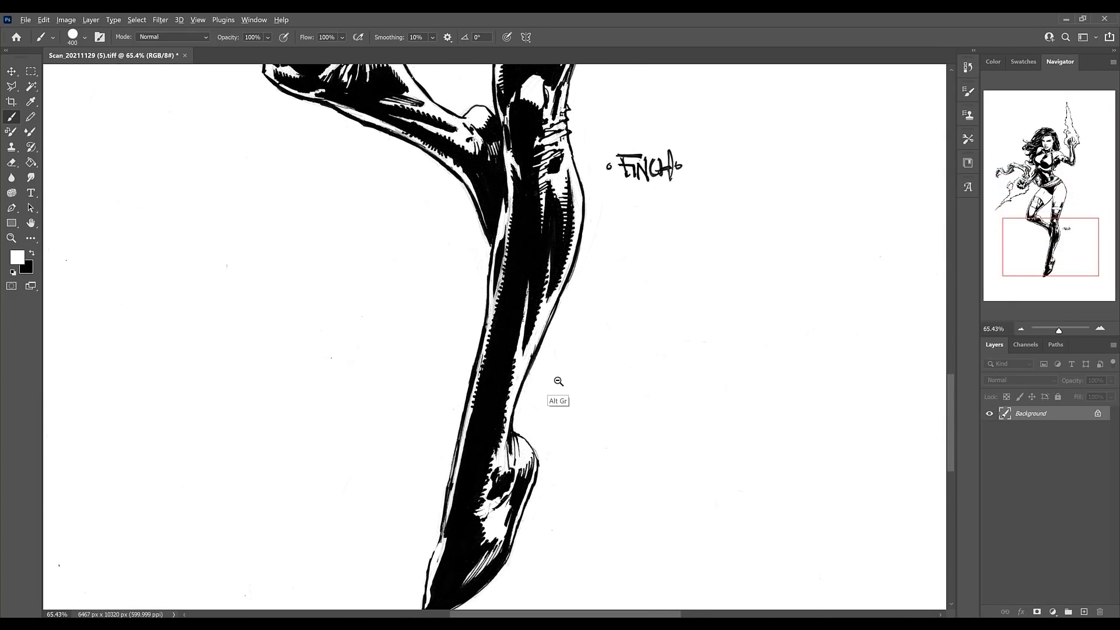
{"action": "scroll", "coordinate": [560, 380], "scroll_direction": "down", "scroll_amount": 5}
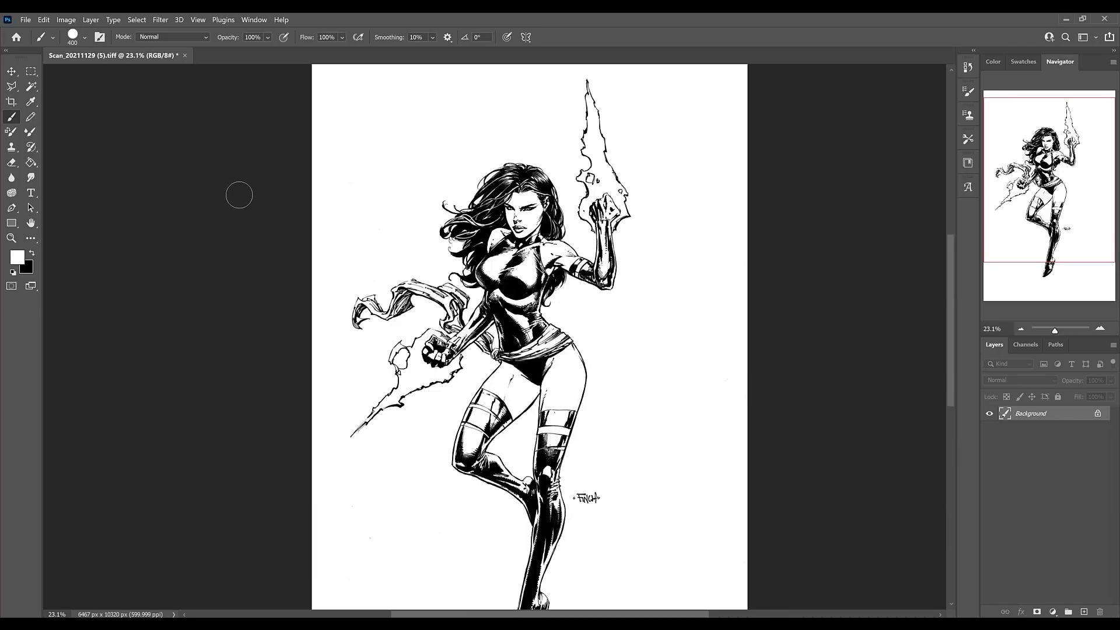
Save the cleaned inked page in the Scans folder as the TIFF file Psylockeexample with LZW compression.
{"action": "left_click", "coordinate": [25, 20]}
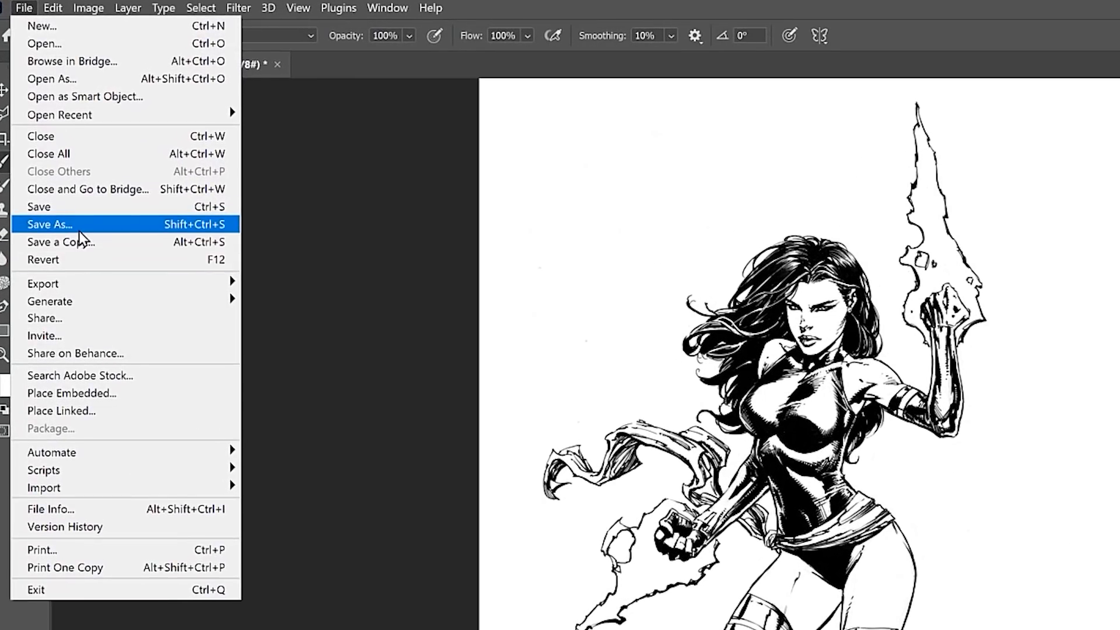
{"action": "left_click", "coordinate": [80, 232]}
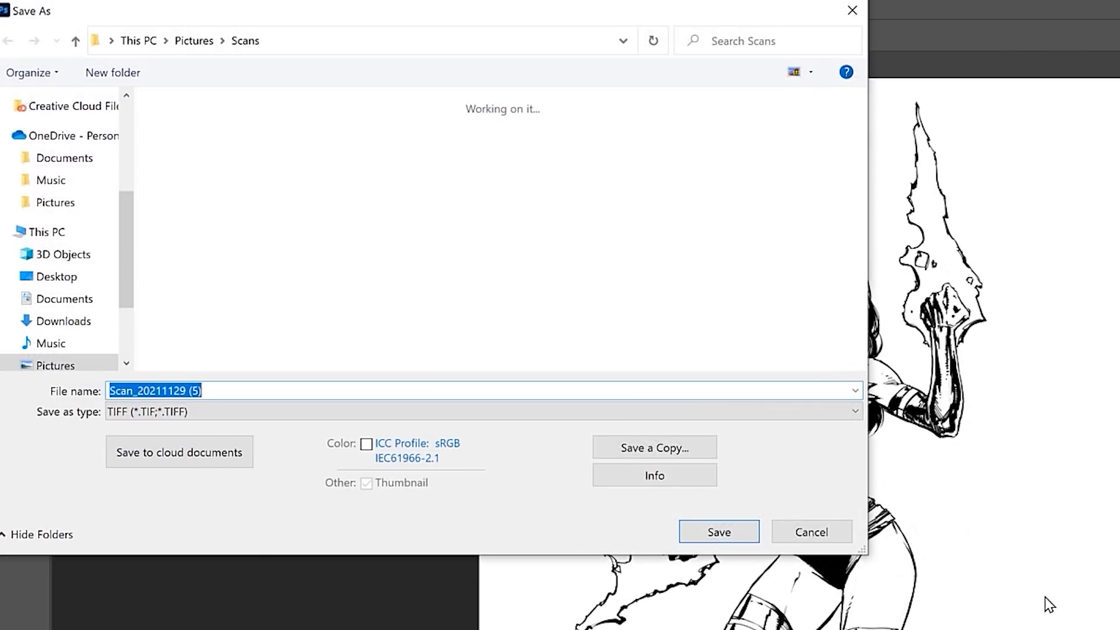
{"action": "type", "text": "Psylock"}
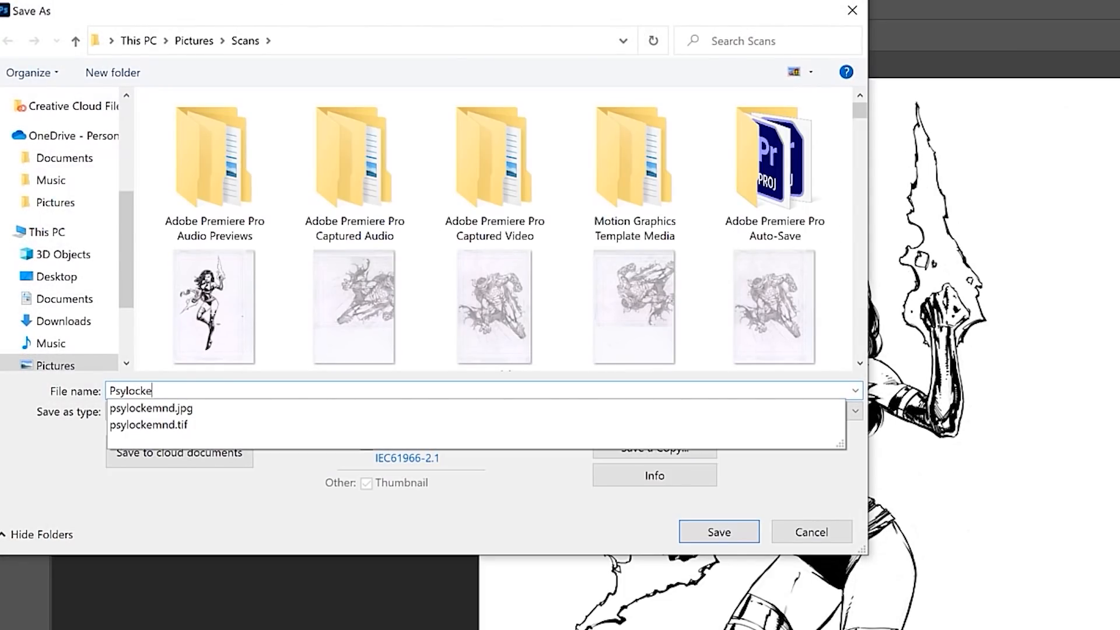
{"action": "type", "text": "eexample"}
{"action": "key", "text": "Return"}
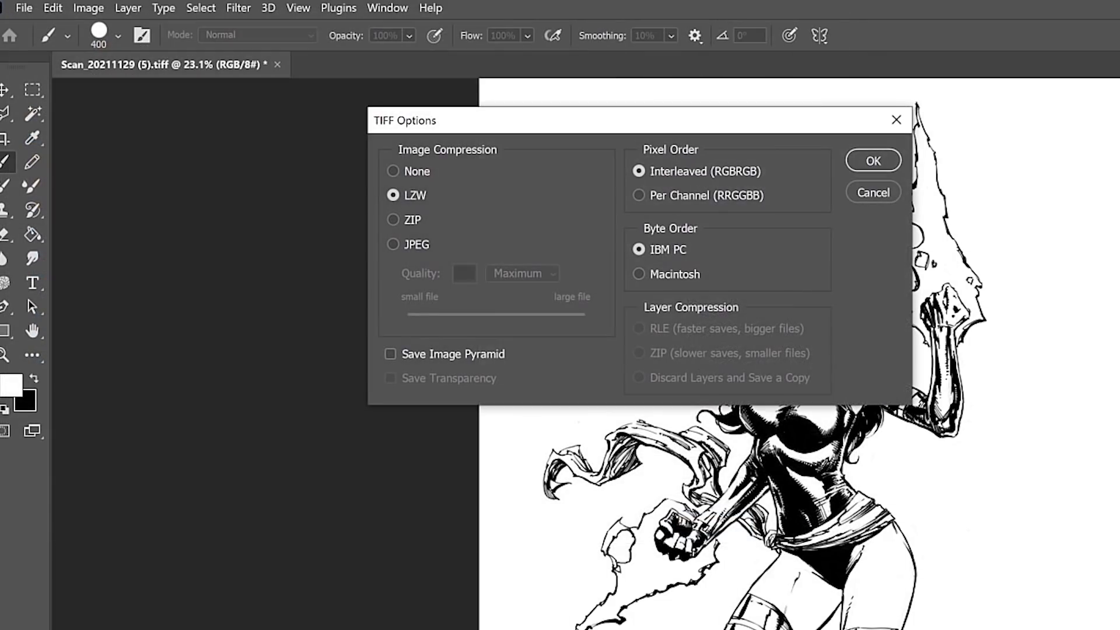
{"action": "key", "text": "Return"}
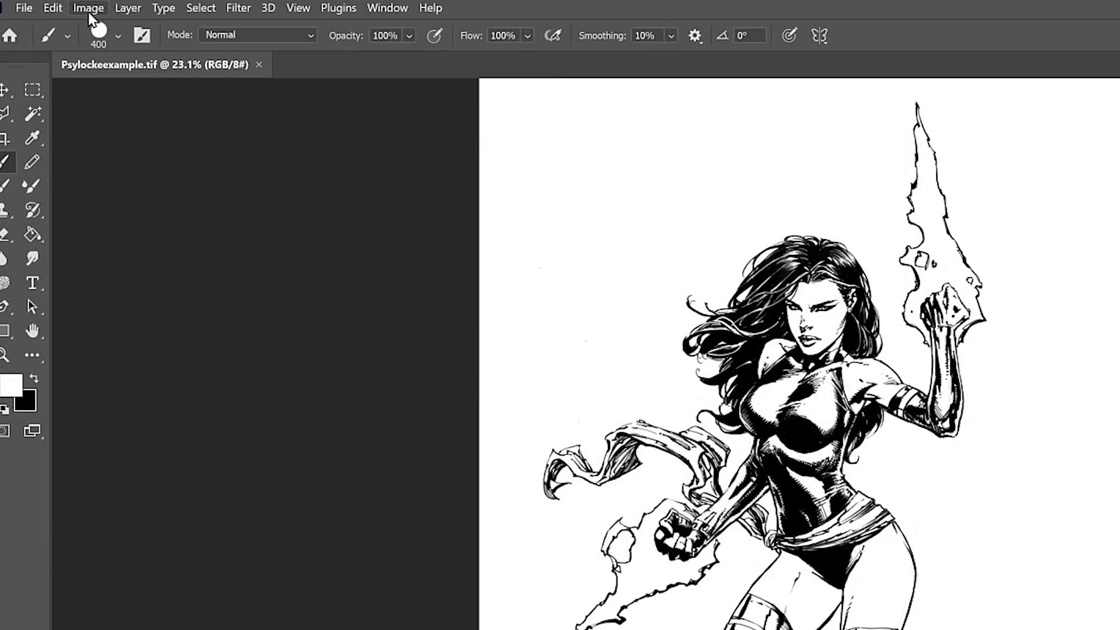
Resize the image to 30 percent of its width and height with automatic resampling.
{"action": "left_click", "coordinate": [89, 8]}
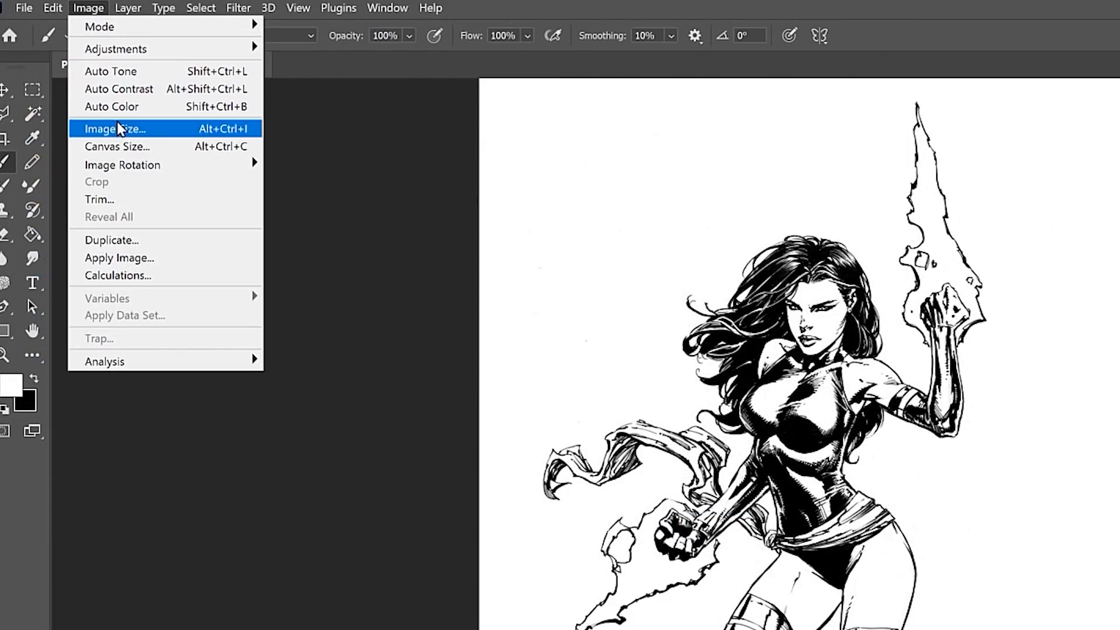
{"action": "left_click", "coordinate": [117, 129]}
{"action": "type", "text": "30"}
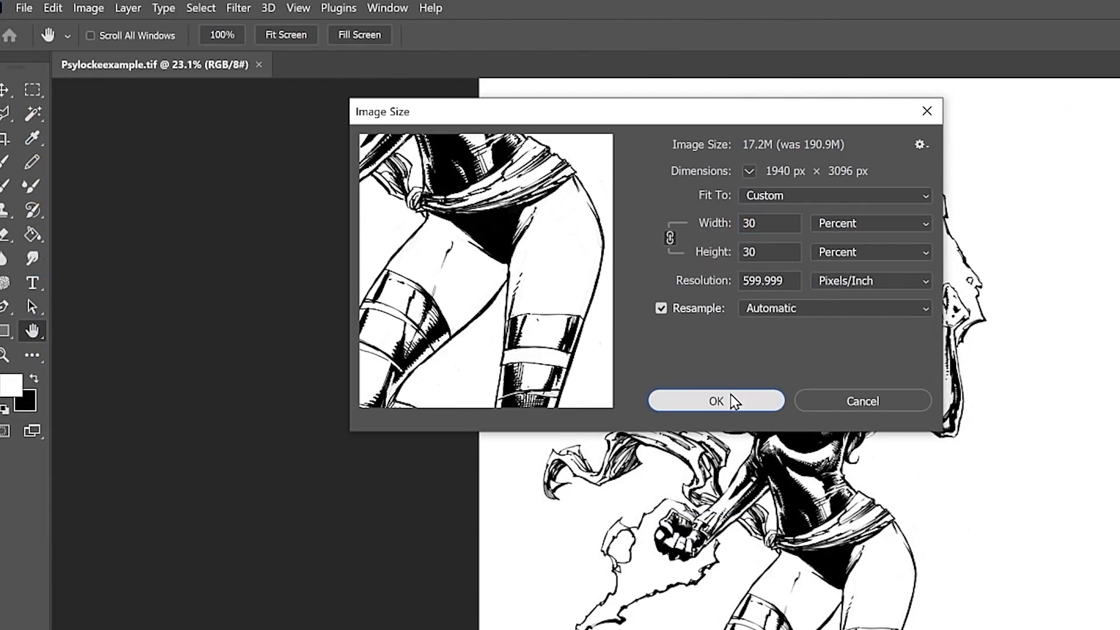
{"action": "left_click", "coordinate": [732, 400]}
Save the reduced image as the JPEG file Psylockeexample at maximum quality 12 in the Scans folder.
{"action": "left_click", "coordinate": [35, 12]}
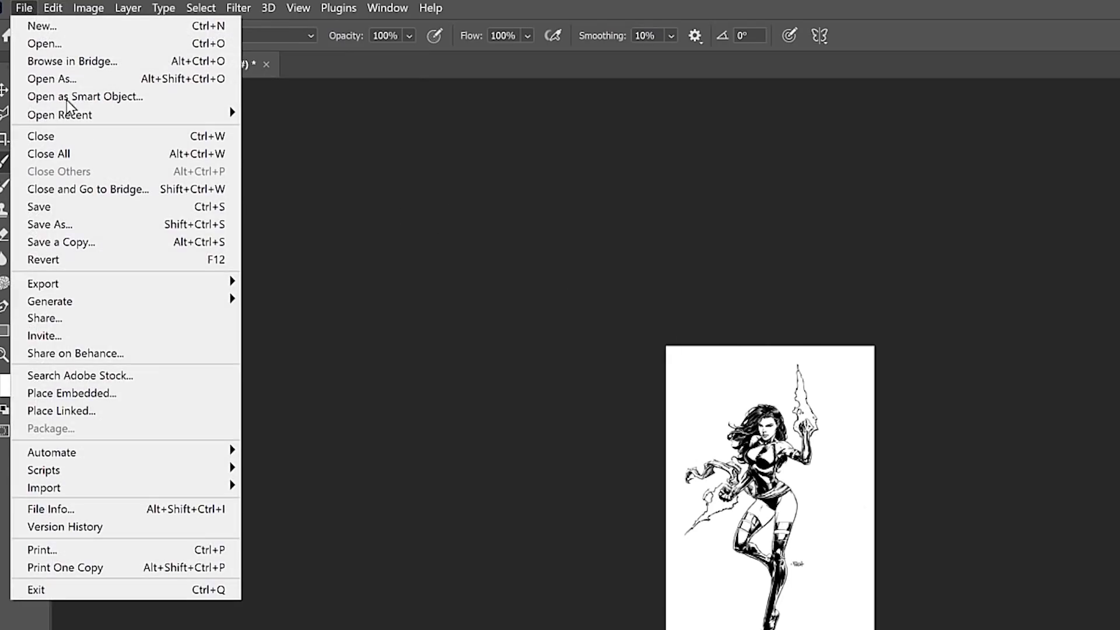
{"action": "left_click", "coordinate": [87, 224]}
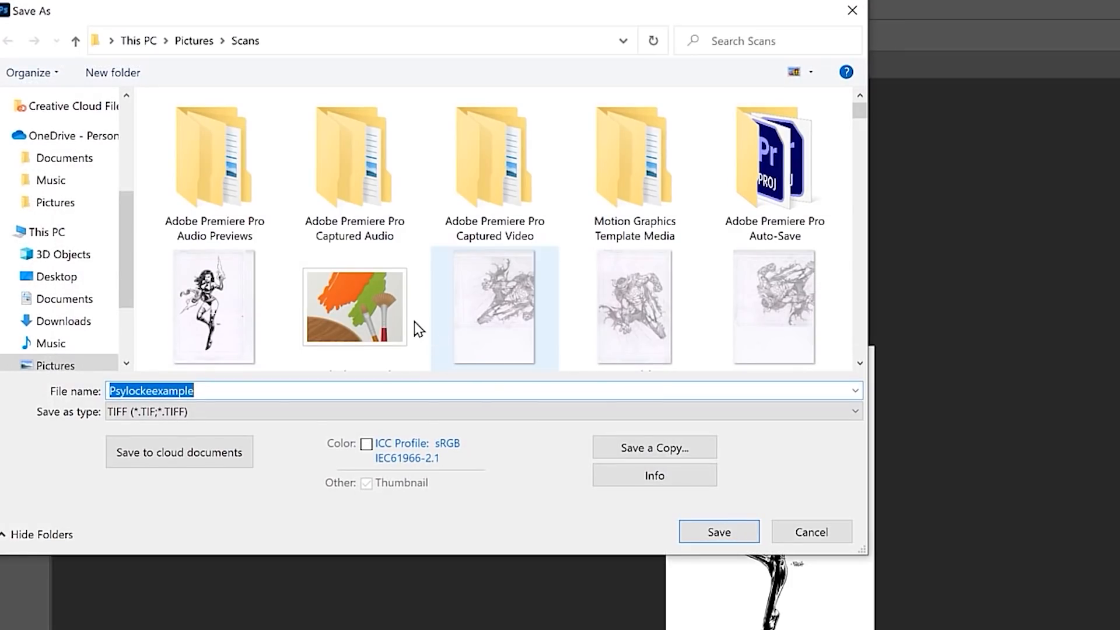
{"action": "left_click", "coordinate": [228, 412]}
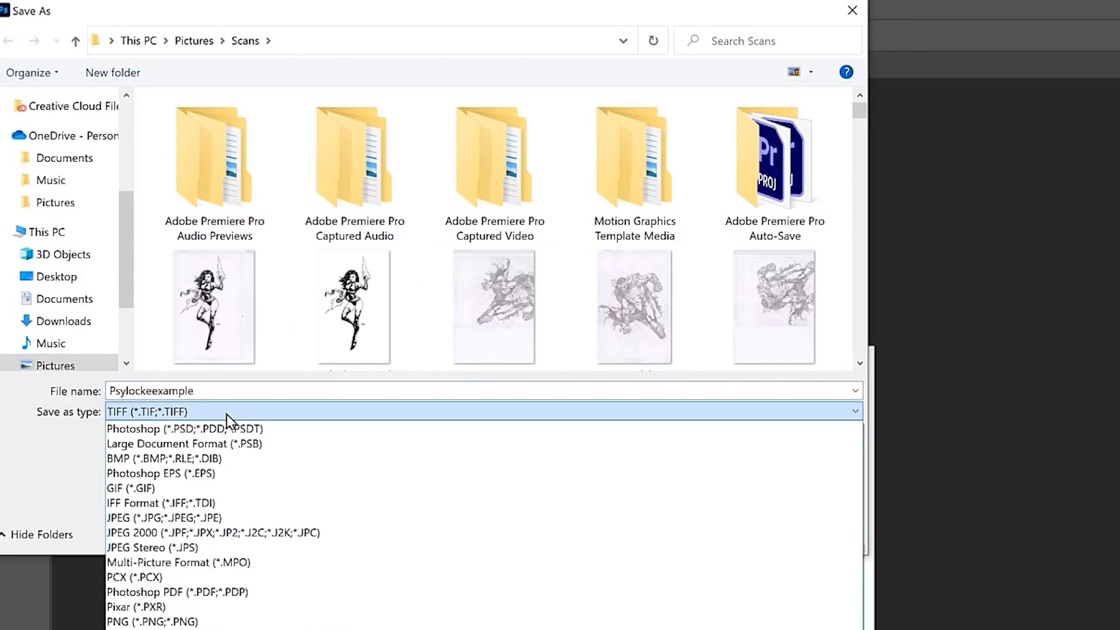
{"action": "left_click", "coordinate": [213, 517]}
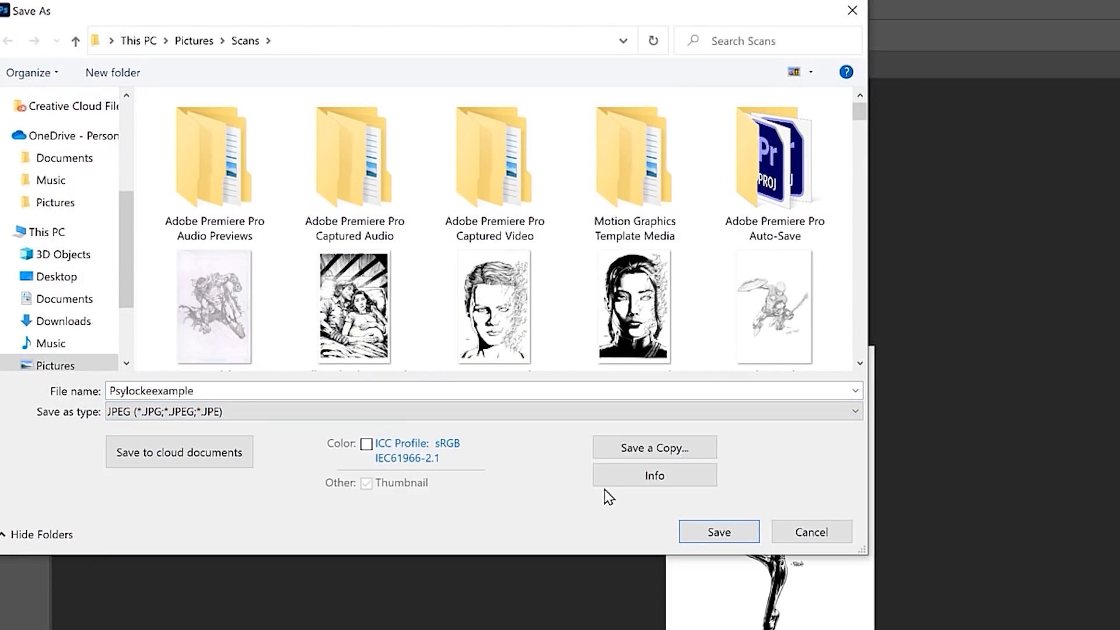
{"action": "left_click", "coordinate": [712, 533]}
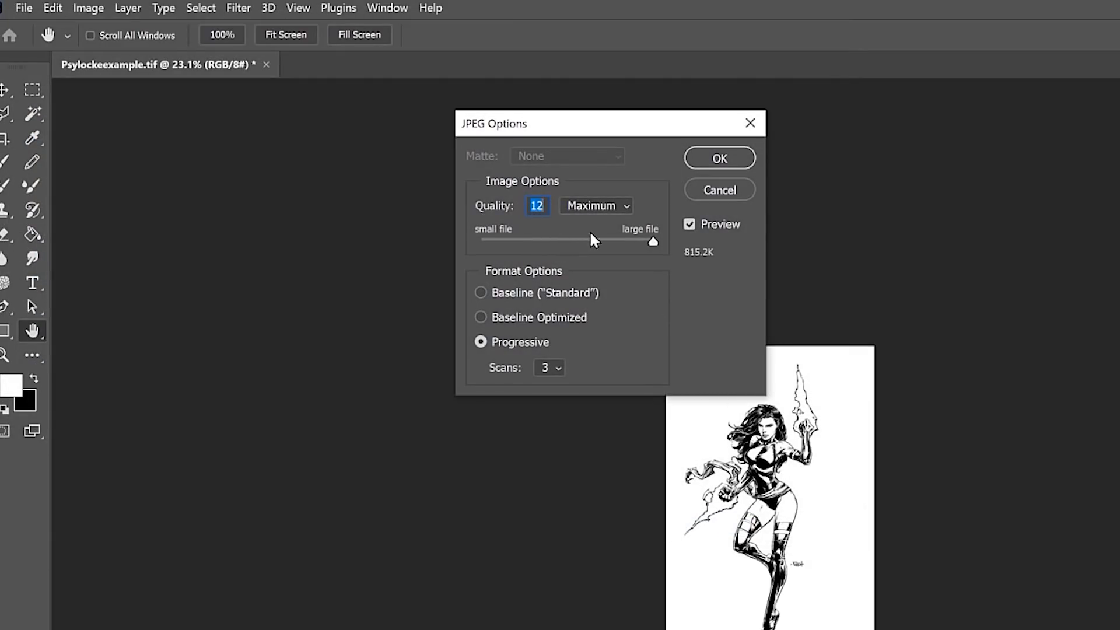
{"action": "left_click", "coordinate": [720, 155]}
{"action": "key", "text": "b"}
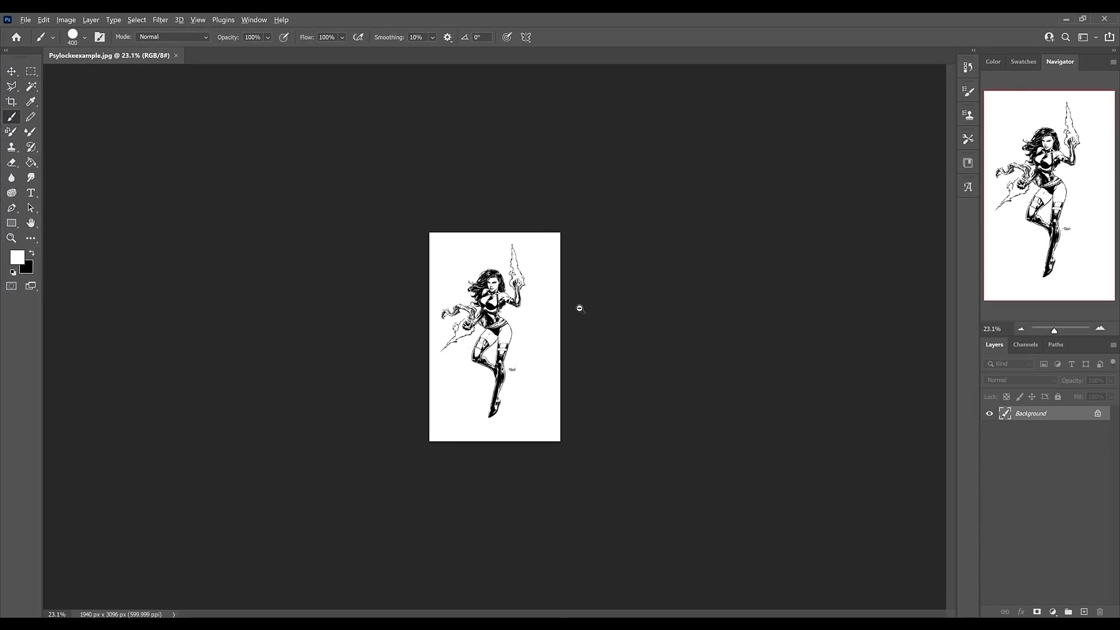
{"action": "left_click_drag", "start_coordinate": [906, 465], "coordinate": [938, 461]}
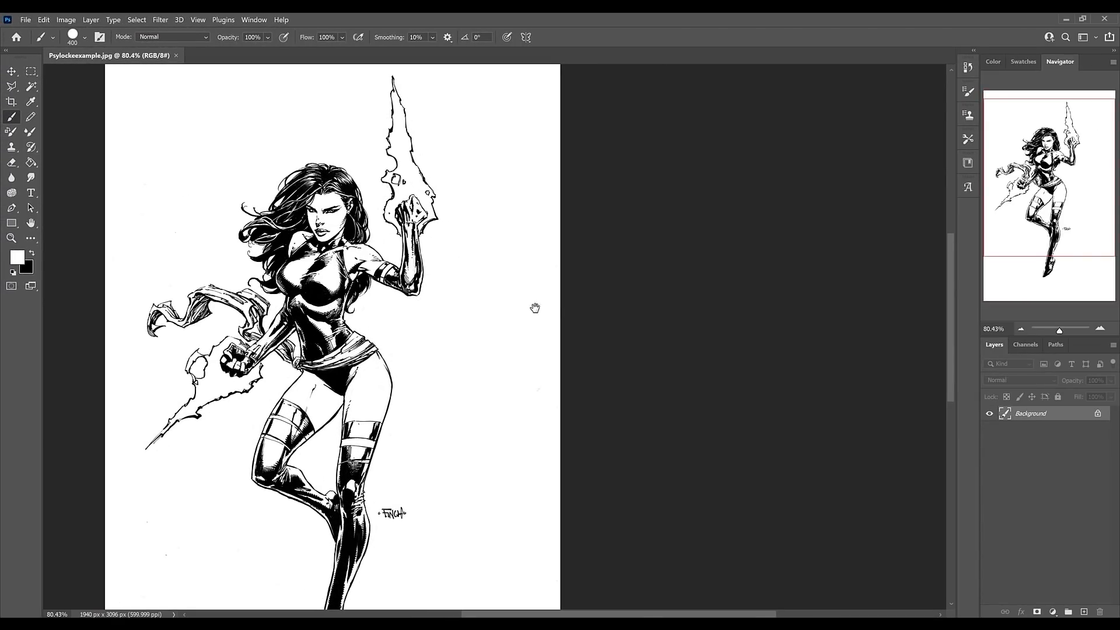
{"action": "left_click_drag", "start_coordinate": [474, 304], "coordinate": [542, 308]}
{"action": "left_click_drag", "start_coordinate": [450, 338], "coordinate": [466, 330]}
{"action": "left_click_drag", "start_coordinate": [562, 321], "coordinate": [545, 319]}
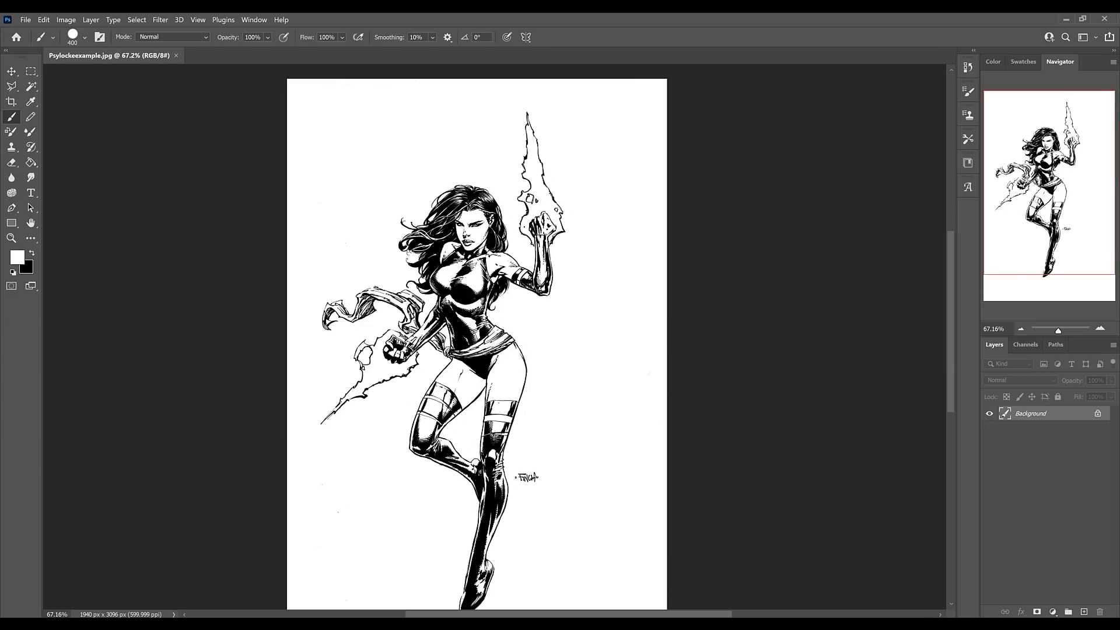
{"action": "scroll", "coordinate": [494, 336], "scroll_direction": "down", "scroll_amount": 2}
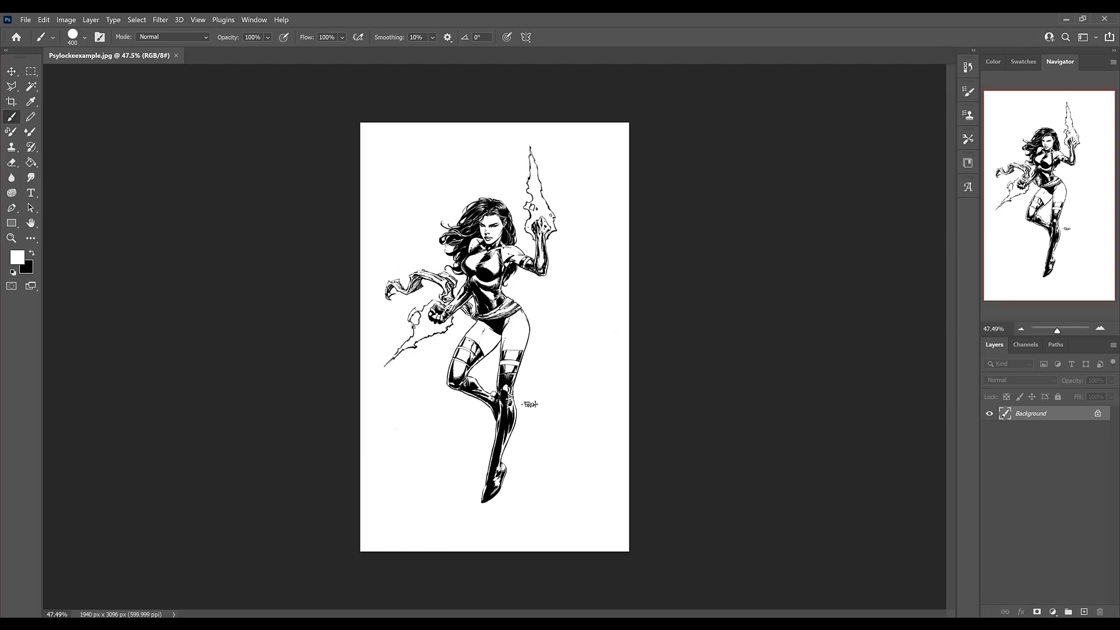